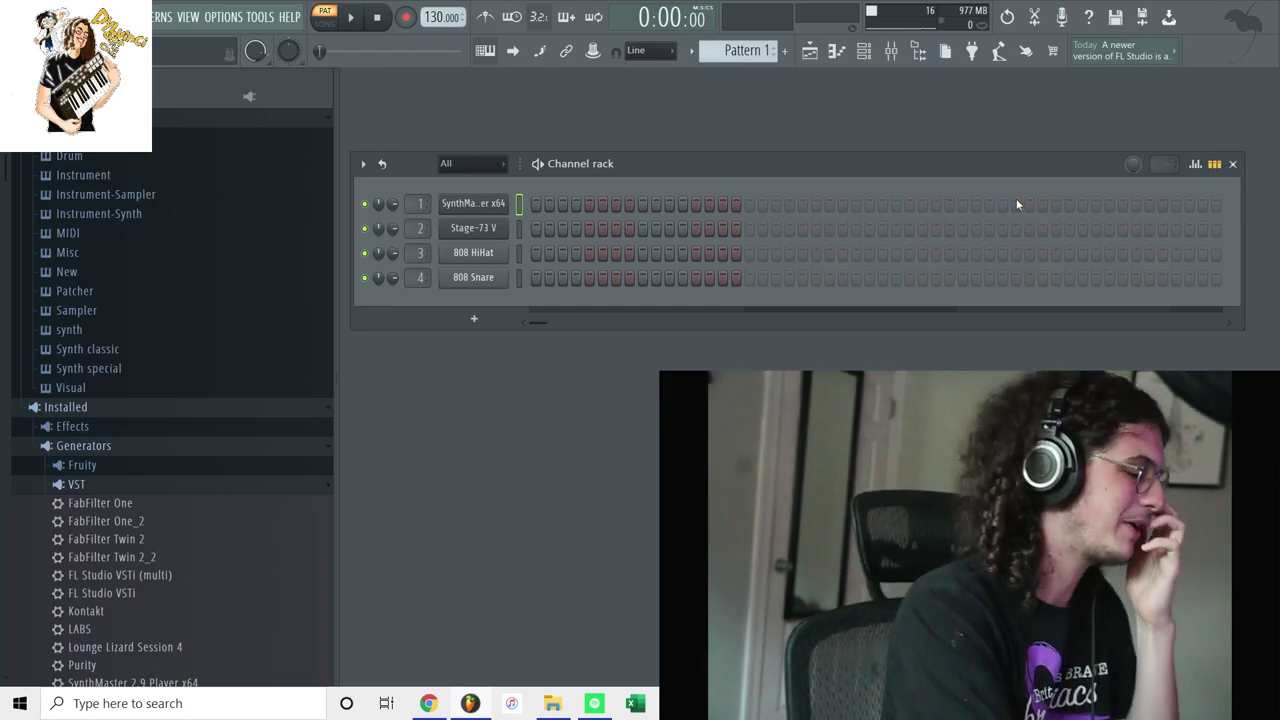
key("alt+Tab")
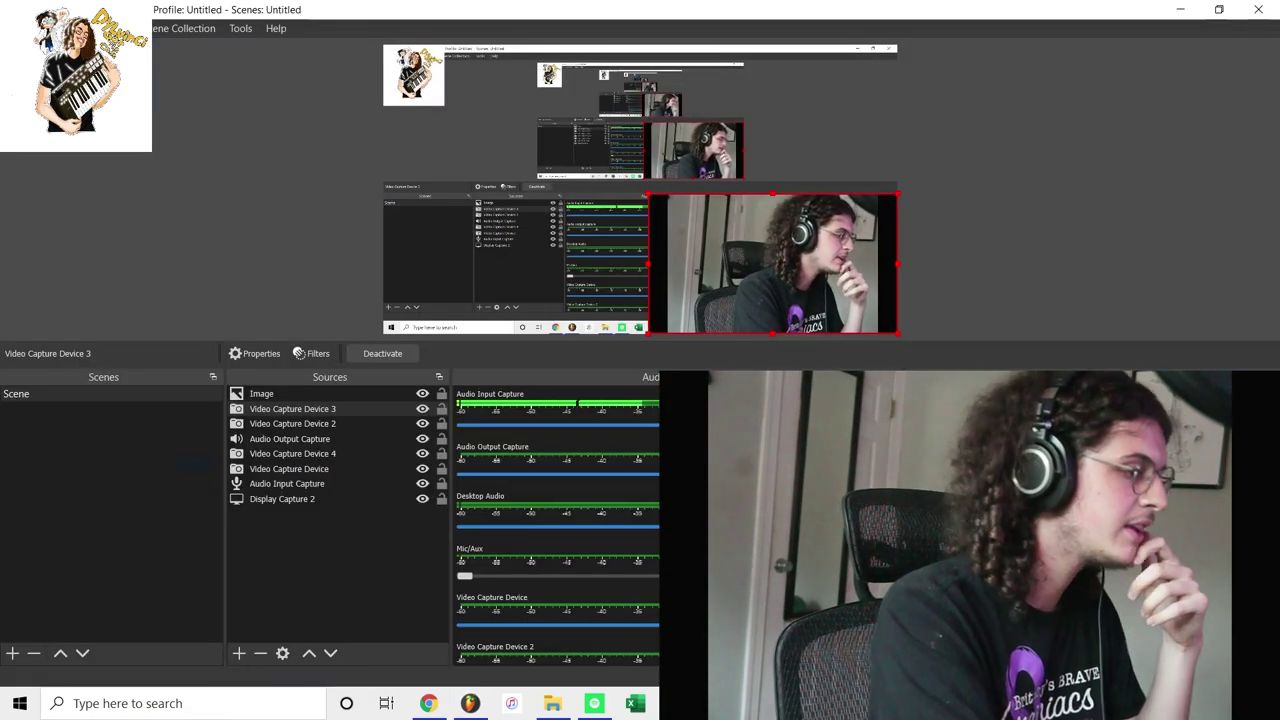
key("alt+Tab")
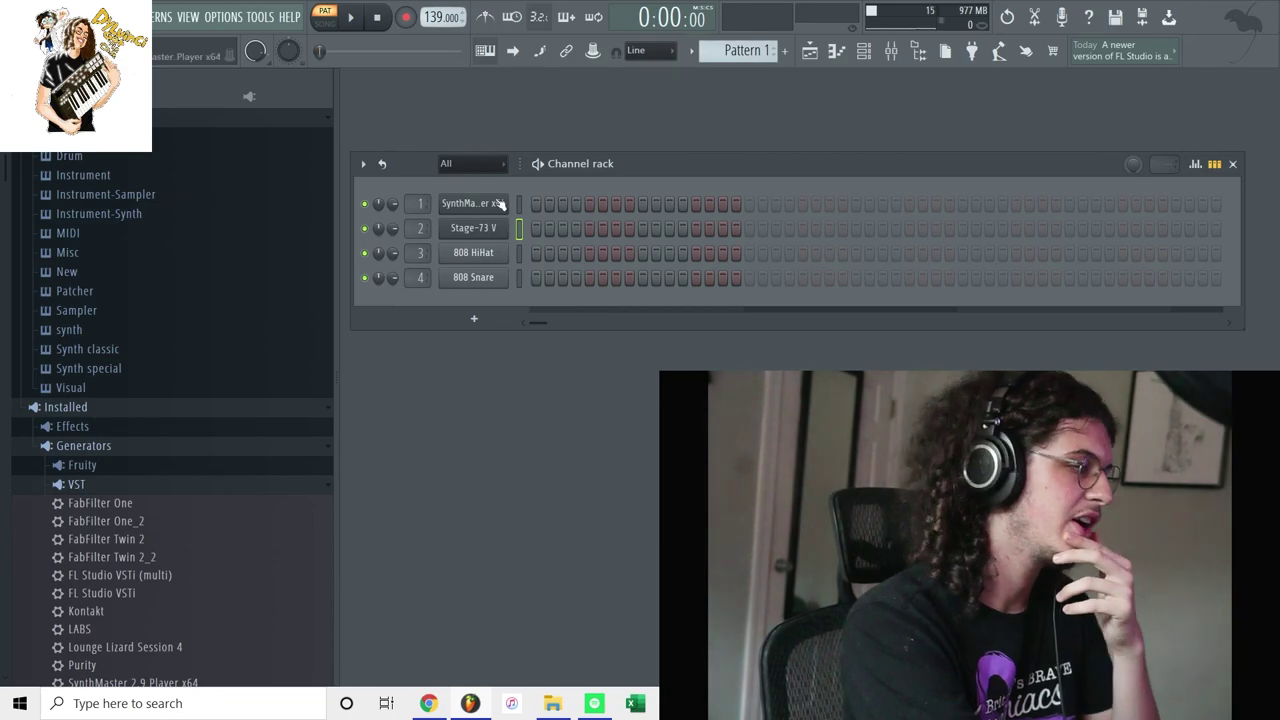
Step: Open the Stage-73 V instrument and examine the Cassette and RC-20 Retro Color effects on its mixer insert, closing their windows after viewing
left_click(491, 229)
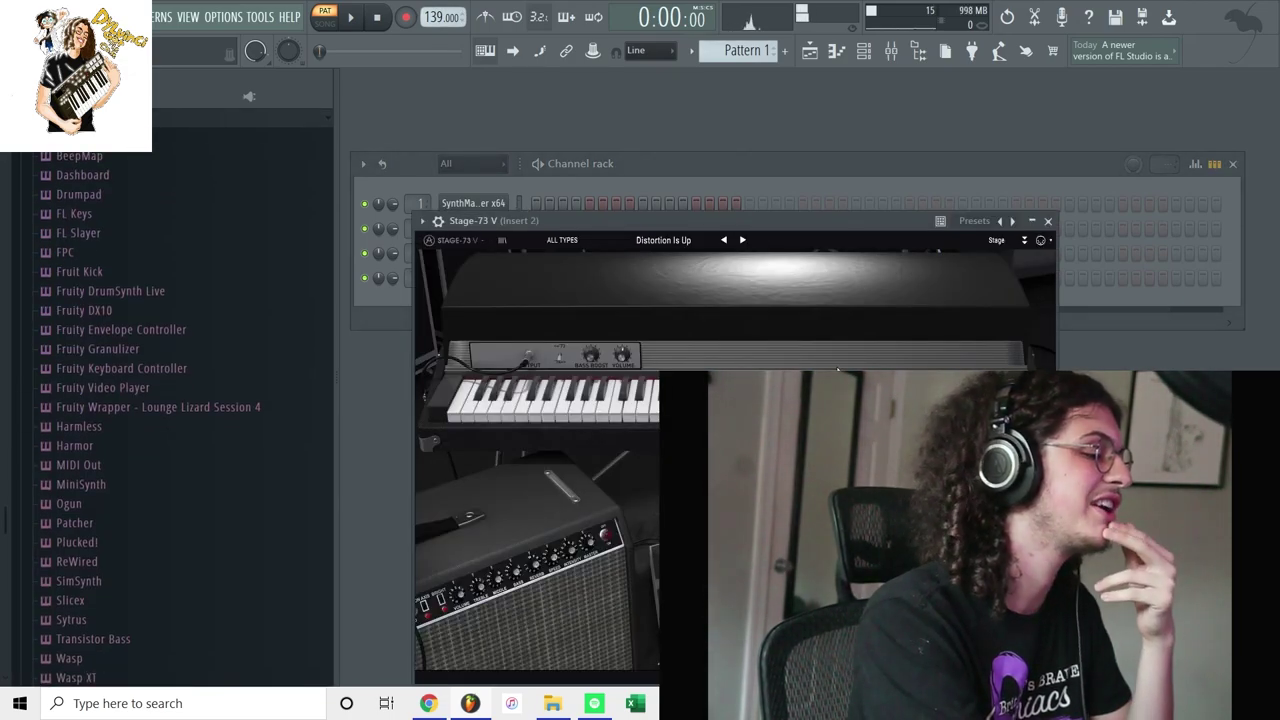
left_click(895, 50)
left_click(1110, 305)
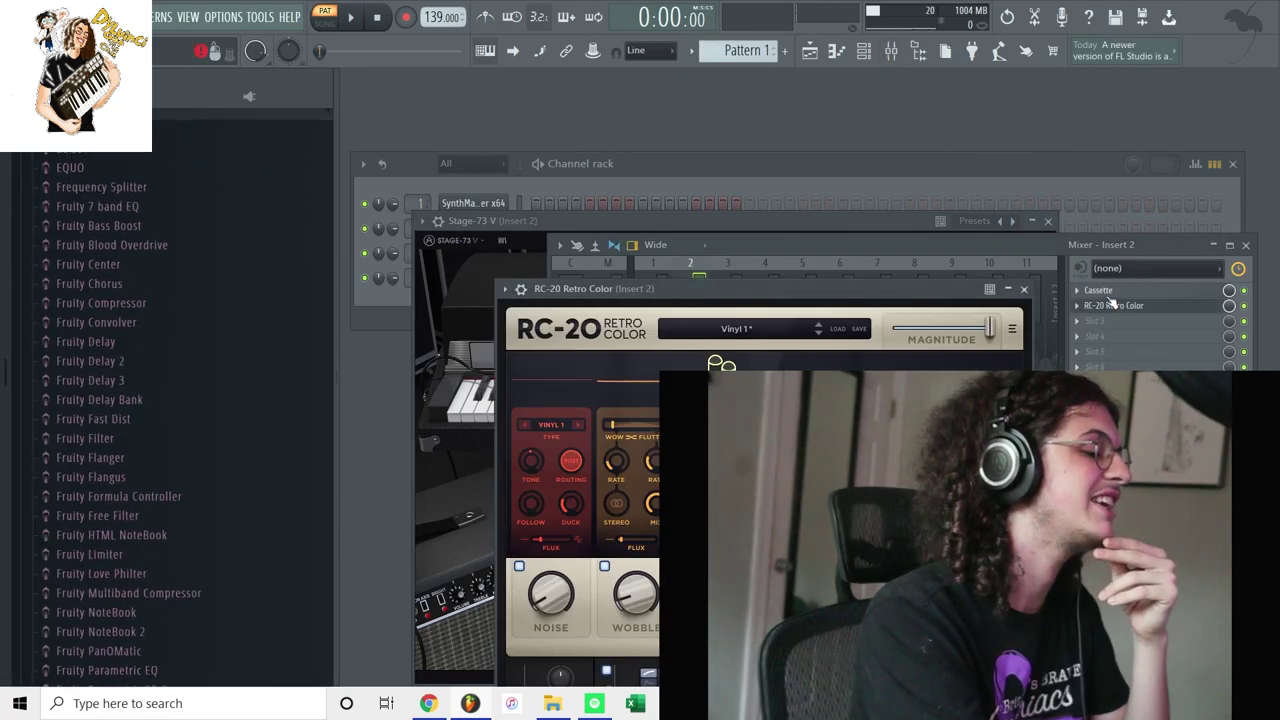
left_click(1100, 290)
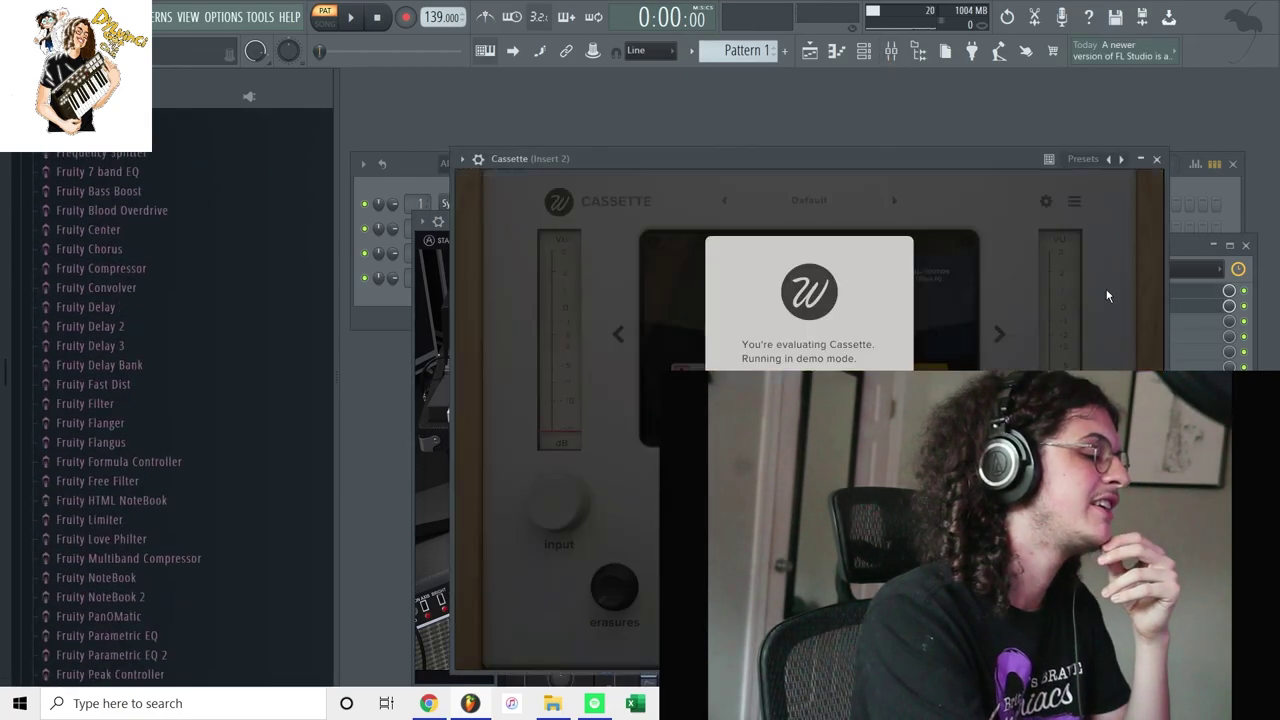
left_click(1157, 159)
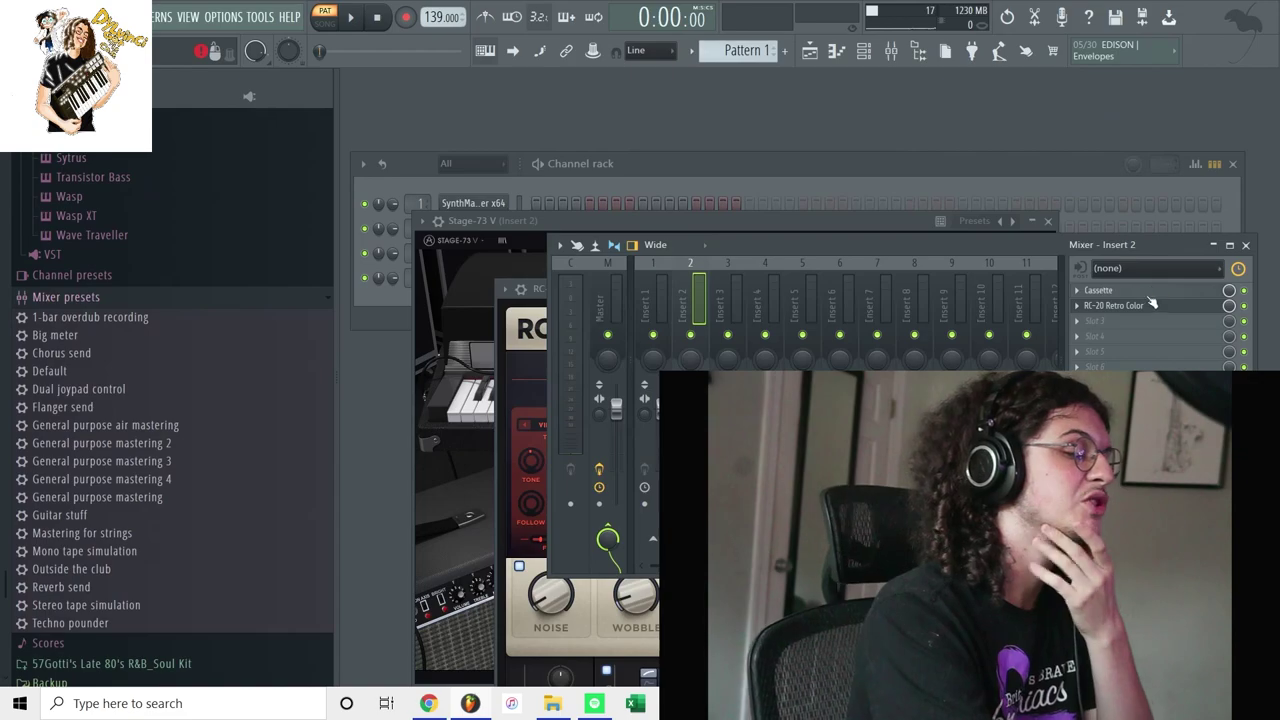
left_click(1113, 305)
left_click(1047, 221)
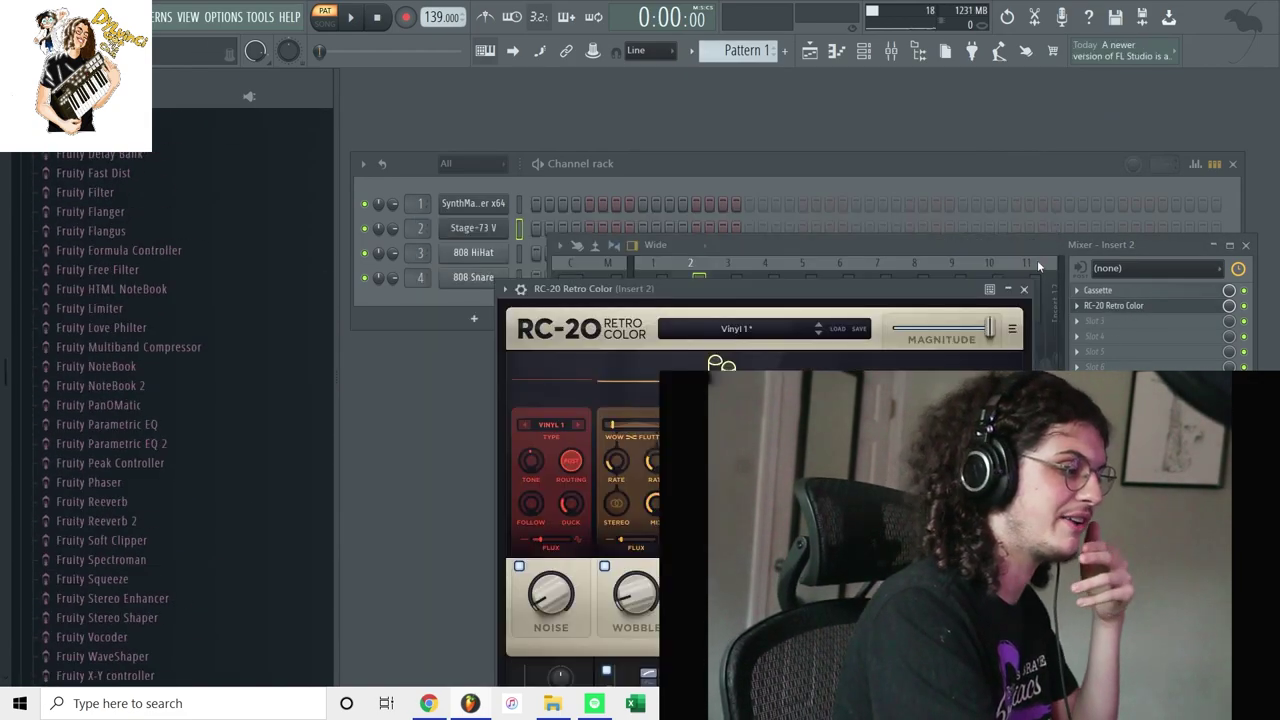
left_click(1023, 288)
left_click(789, 166)
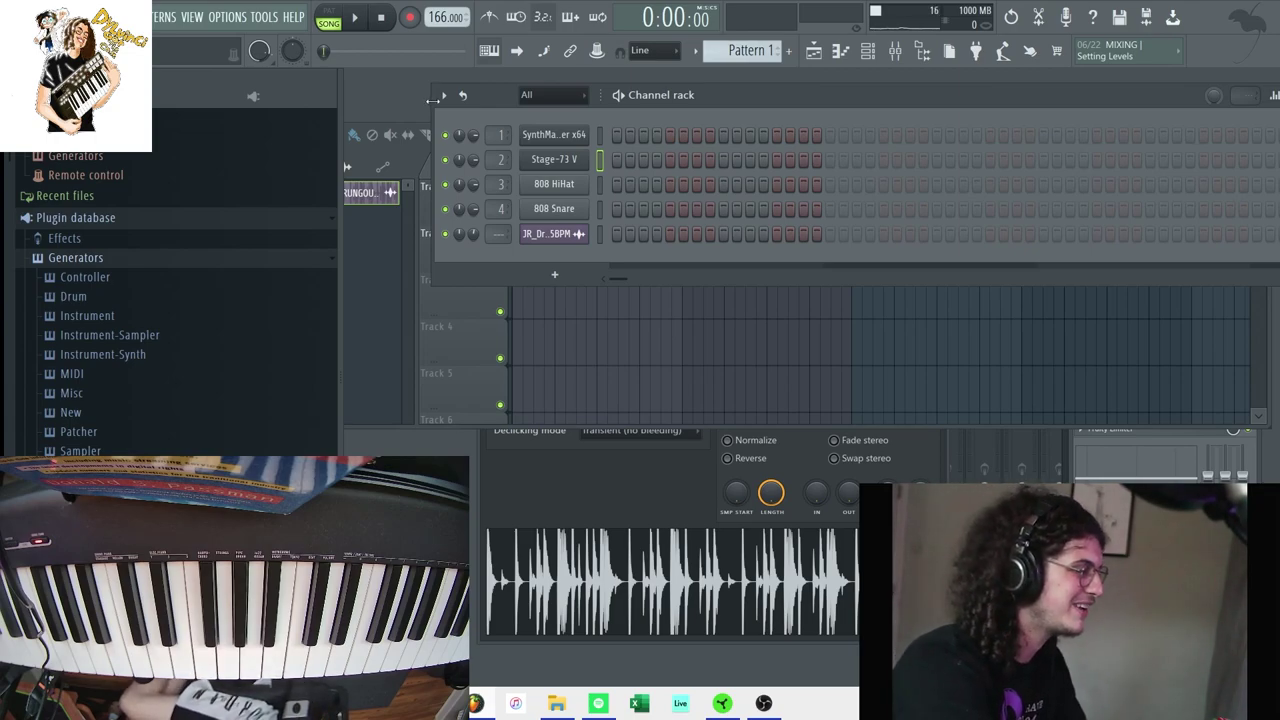
Step: Play the drum loop in the playlist, moving the playlist window below the channel rack, and stop playback
left_click(596, 346)
right_click(612, 347)
key("space")
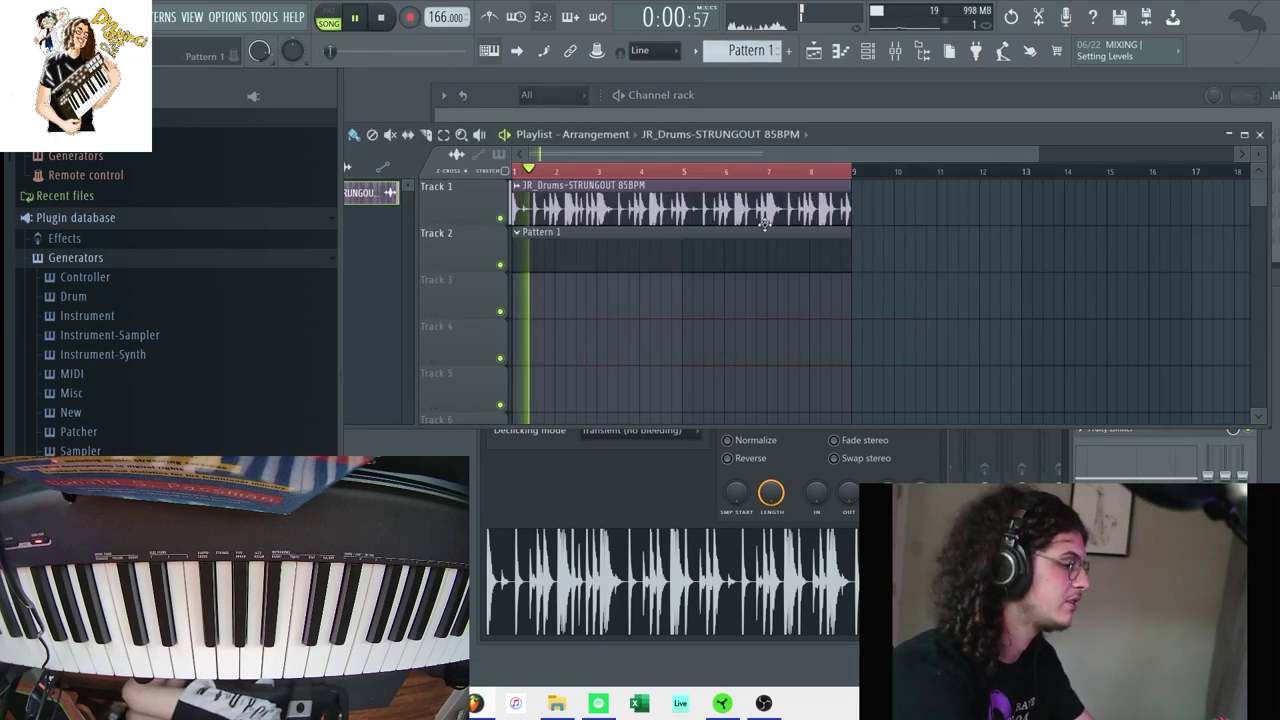
left_click_drag(844, 133, 901, 317)
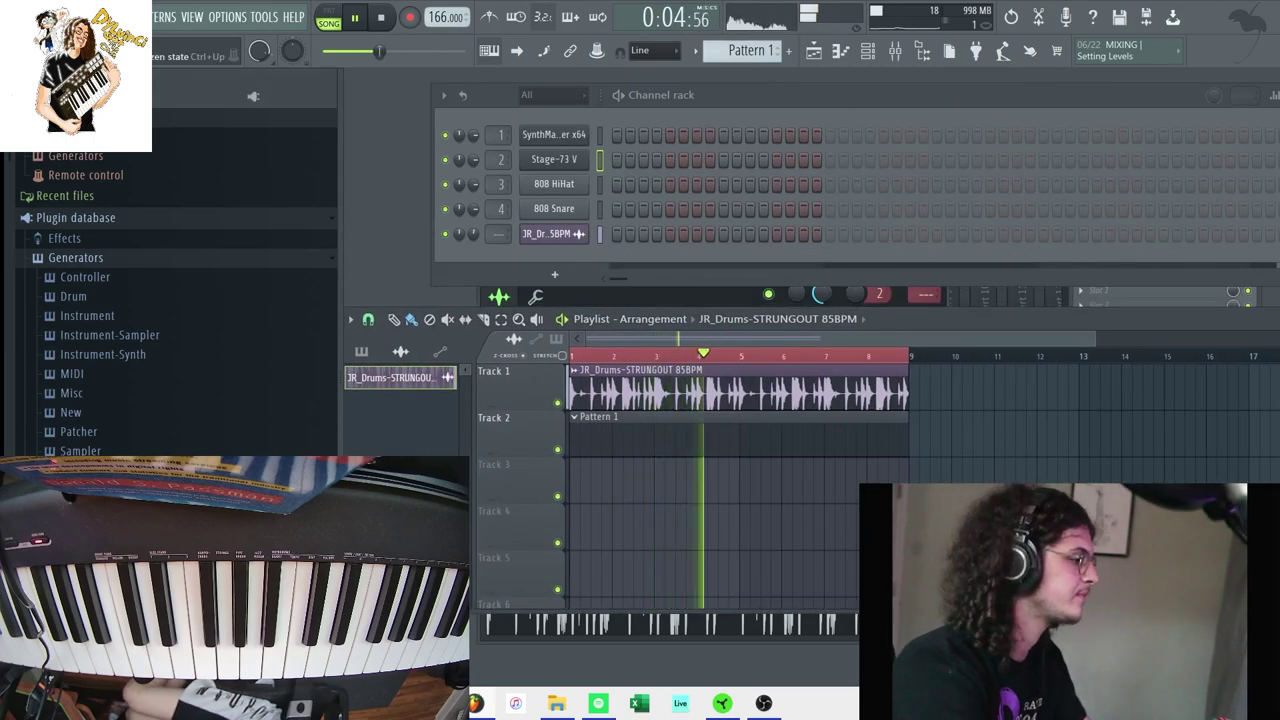
left_click(40, 96)
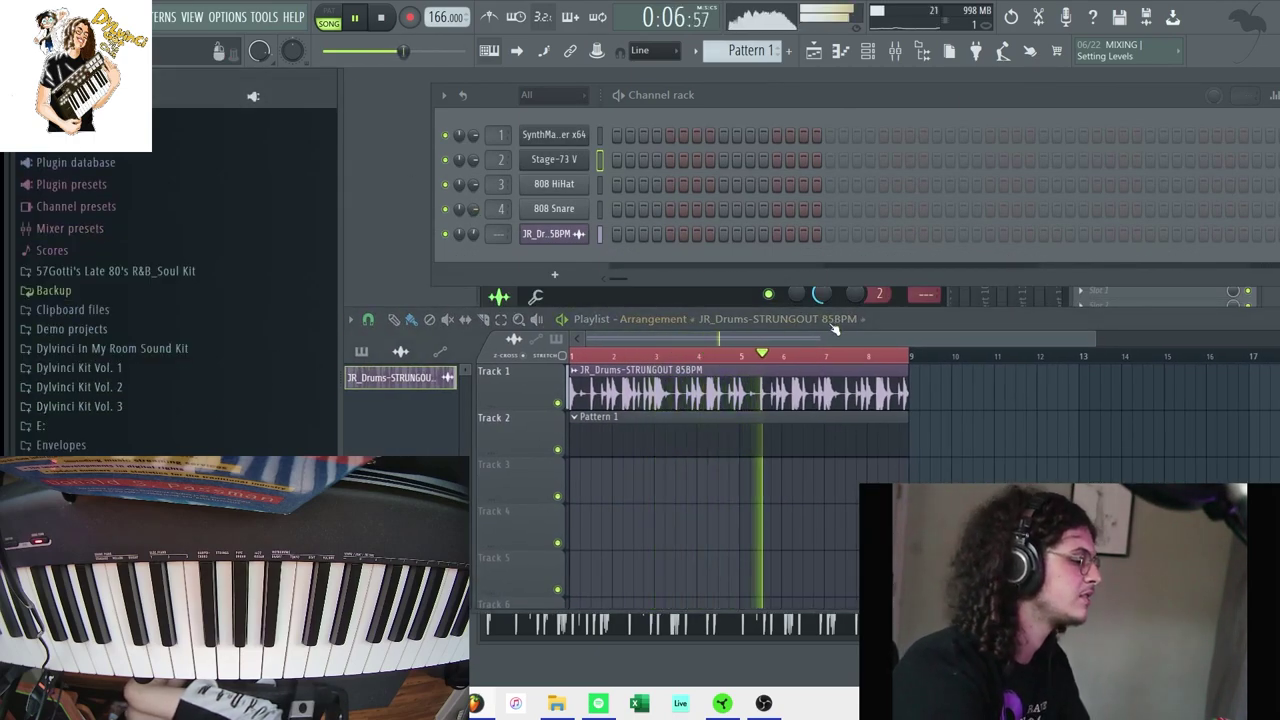
left_click_drag(893, 318, 900, 358)
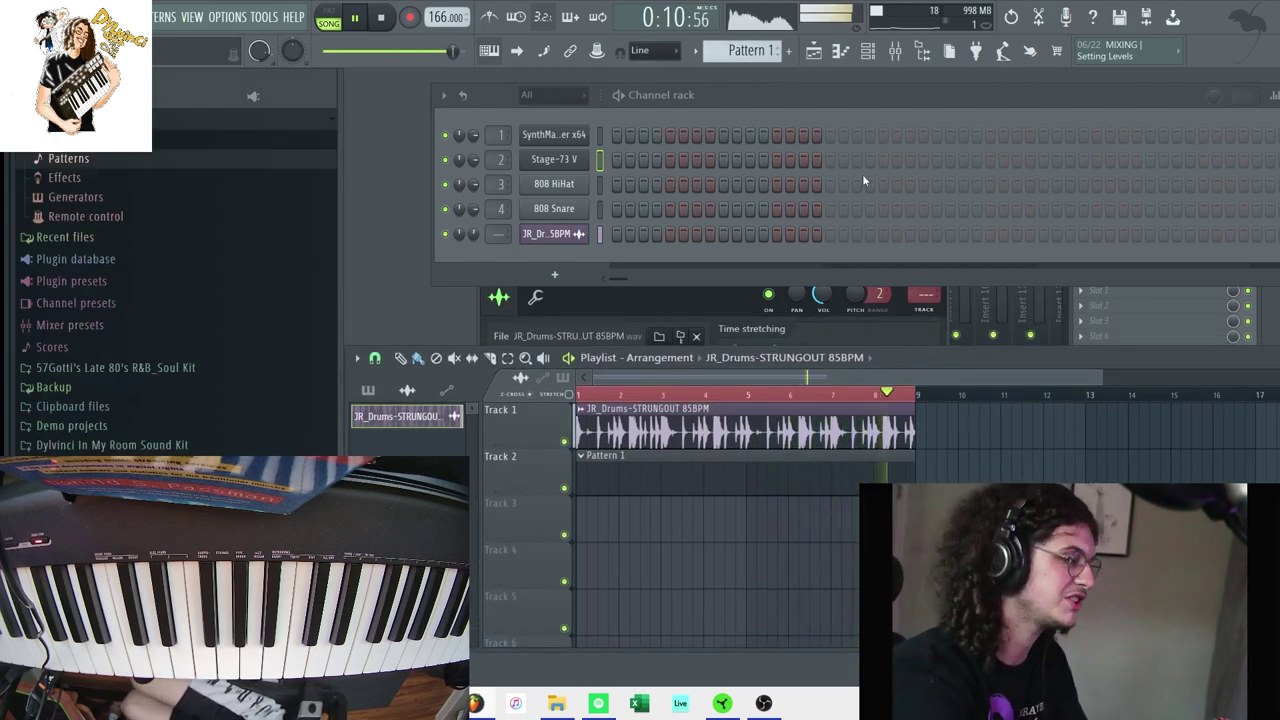
key("space")
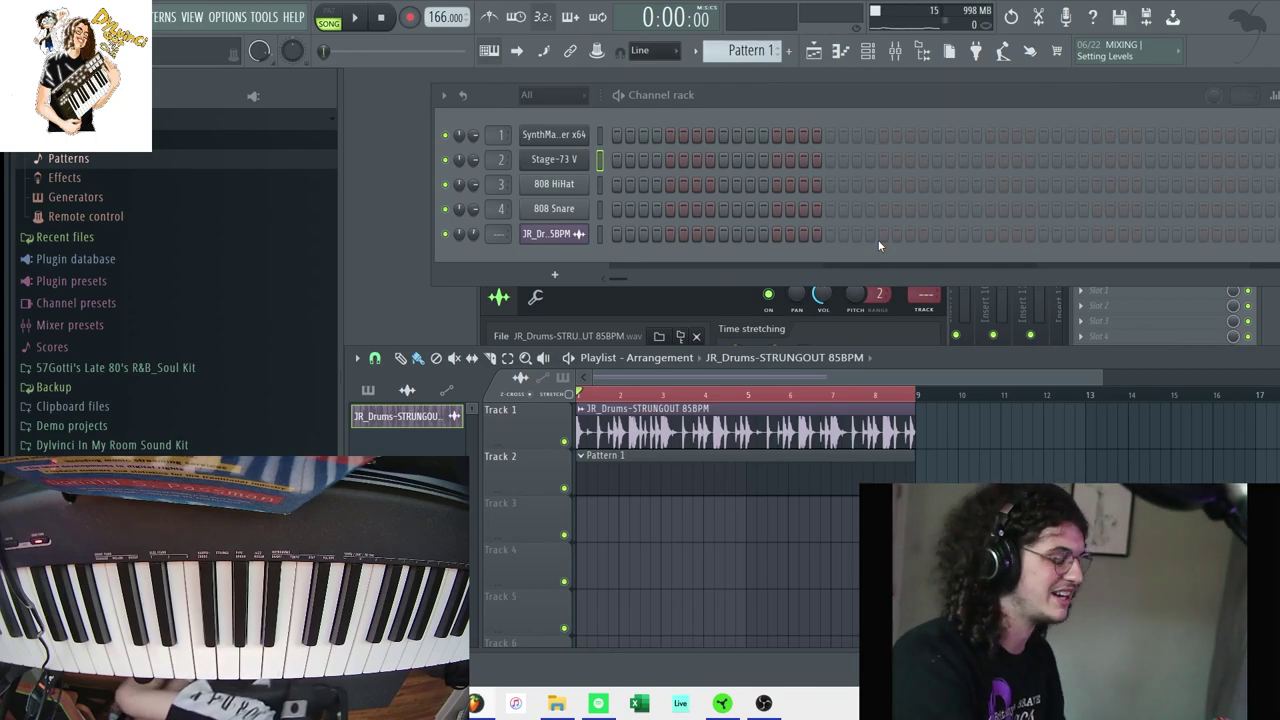
Step: Record a played Stage-73 V chord part into Pattern 1 over the drum loop
left_click(409, 17)
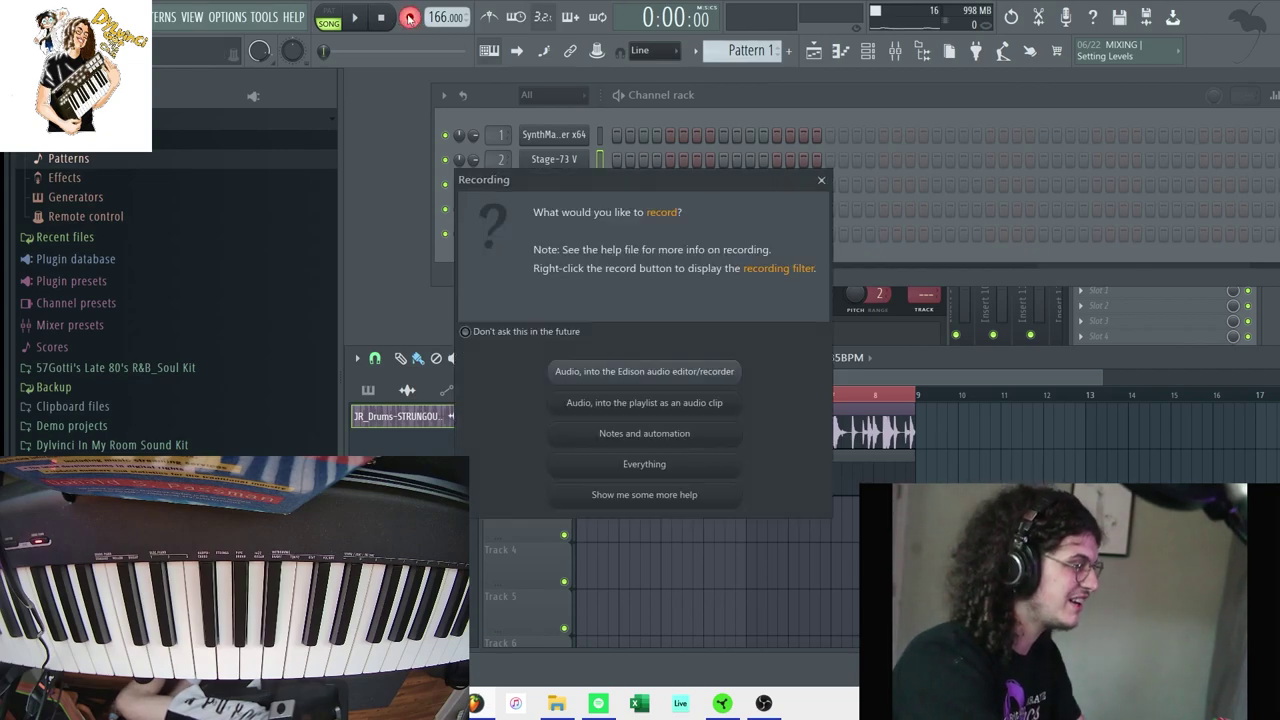
left_click(624, 409)
left_click(352, 17)
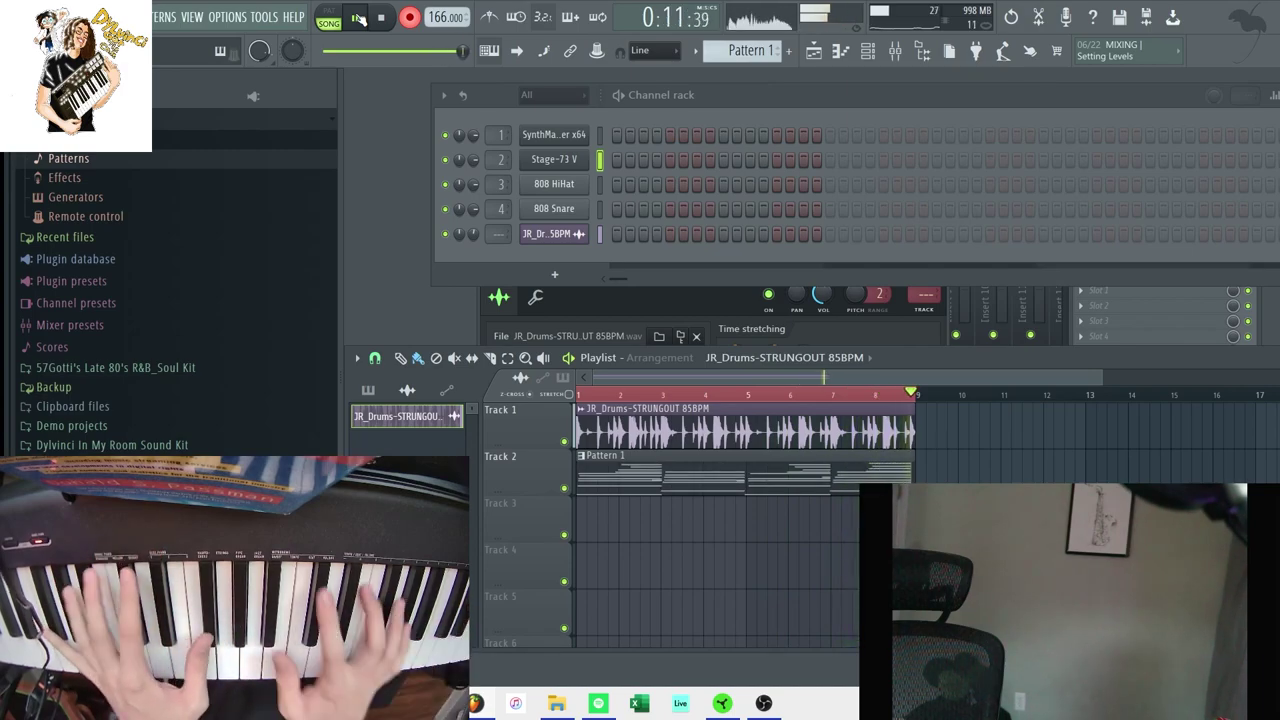
left_click(358, 17)
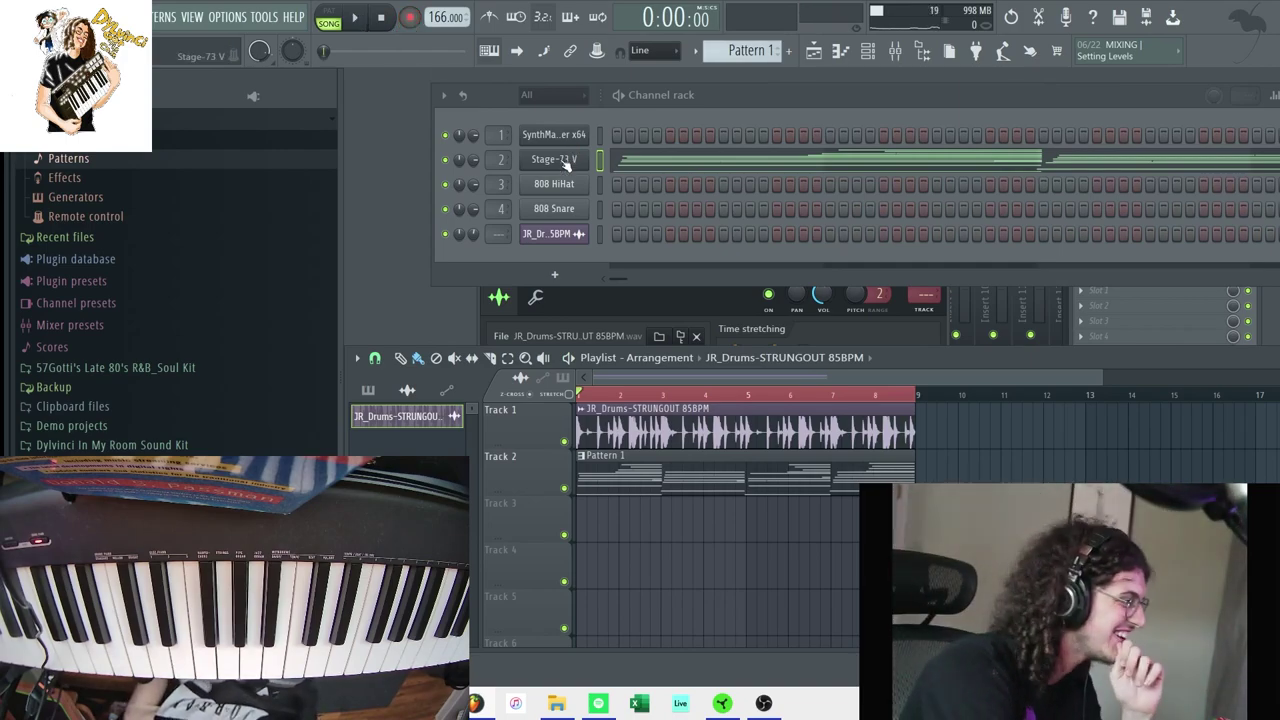
Step: Open the recorded Stage-73 V part in the piano roll, show all its bars and play it back
right_click(525, 155)
left_click(620, 168)
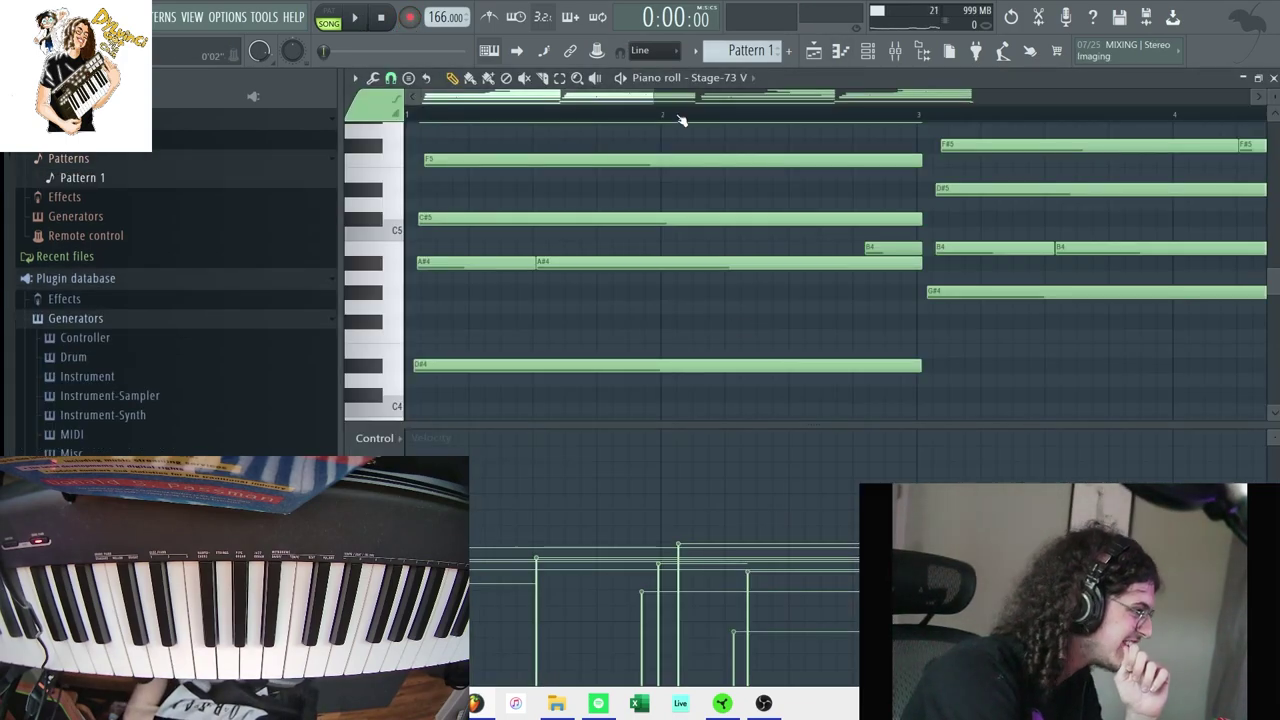
left_click_drag(651, 99, 1135, 97)
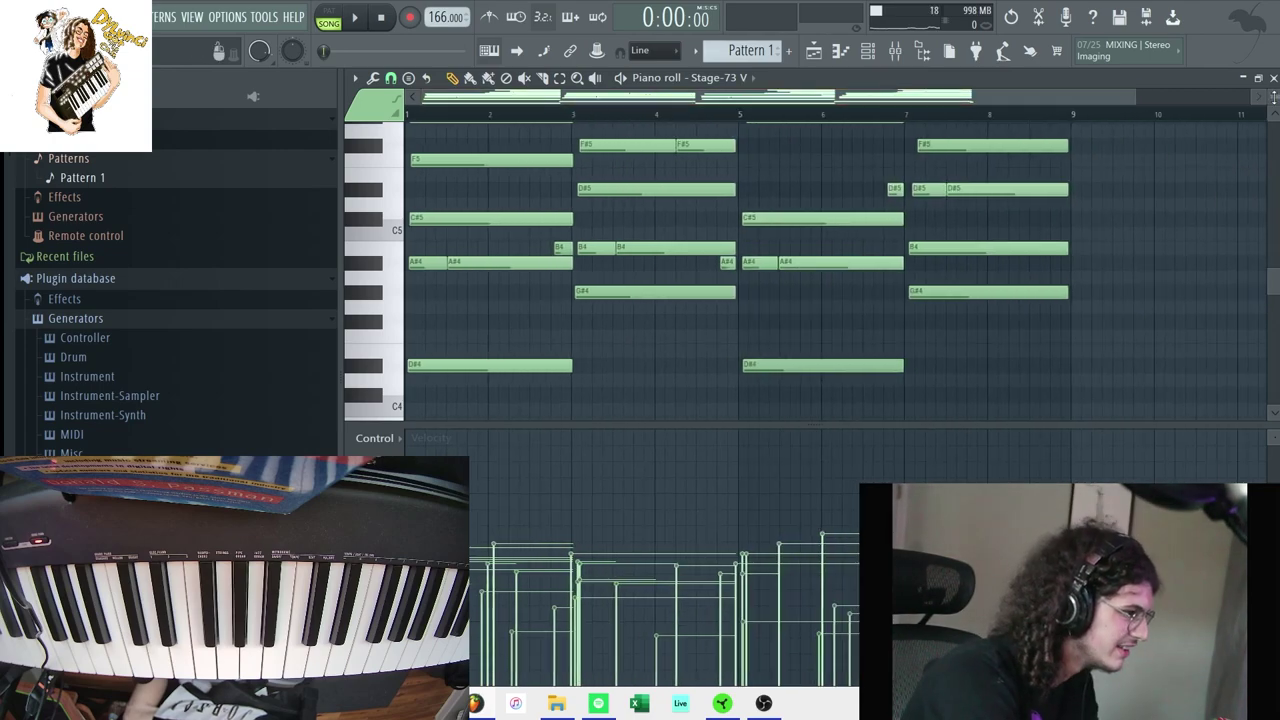
left_click_drag(1272, 98, 1272, 70)
key("space")
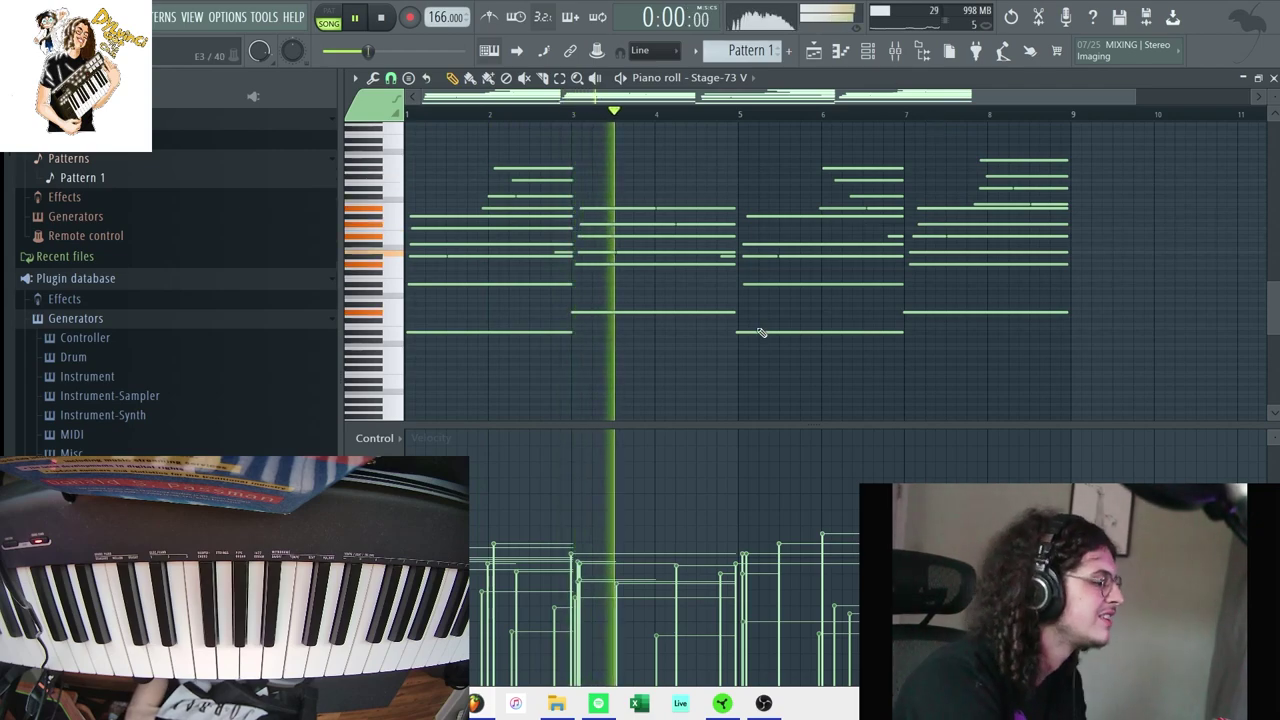
Step: Stop playback, delete the high run of notes above the first chord in bar 2, and play the loop again
key("space")
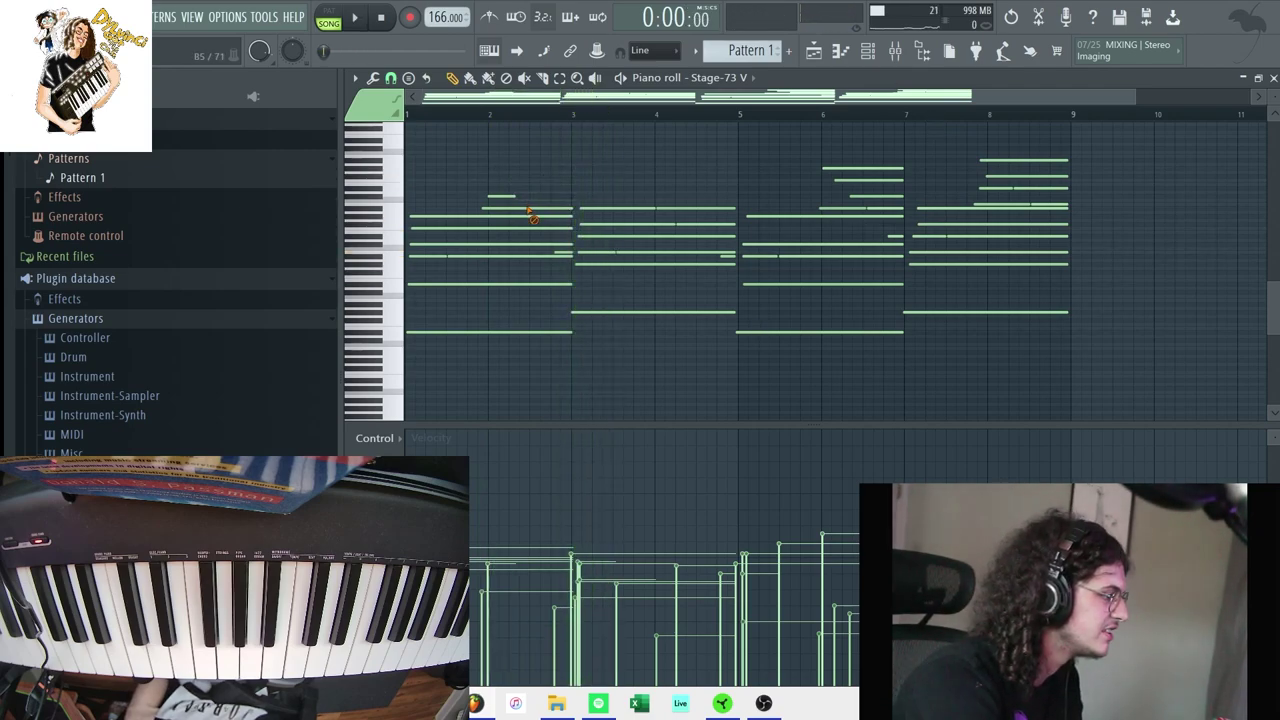
right_click(508, 197)
key("space")
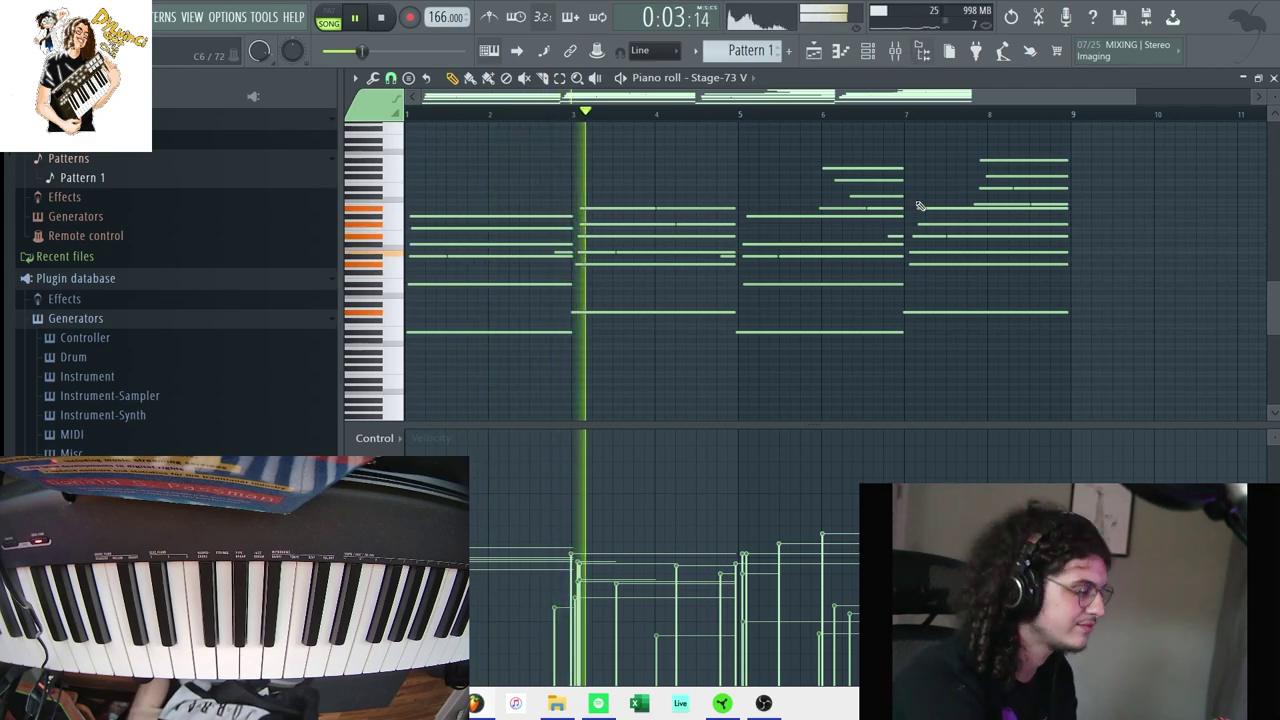
left_click(766, 704)
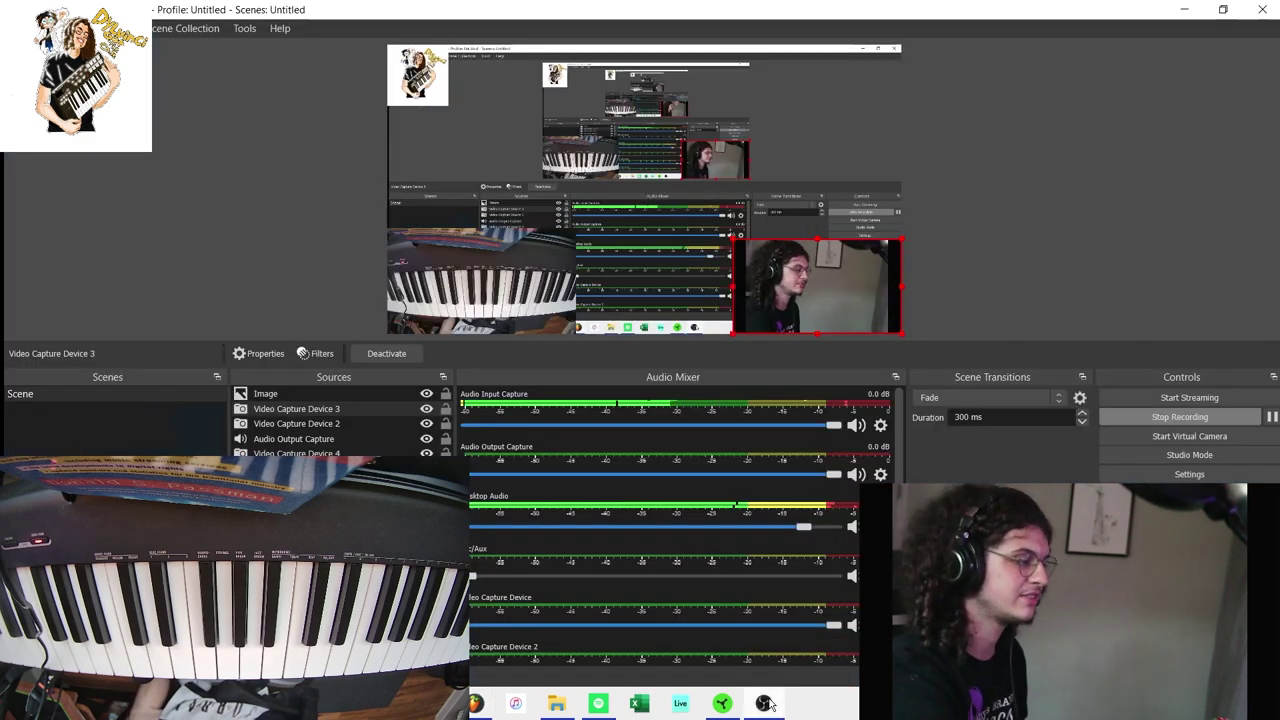
left_click(766, 704)
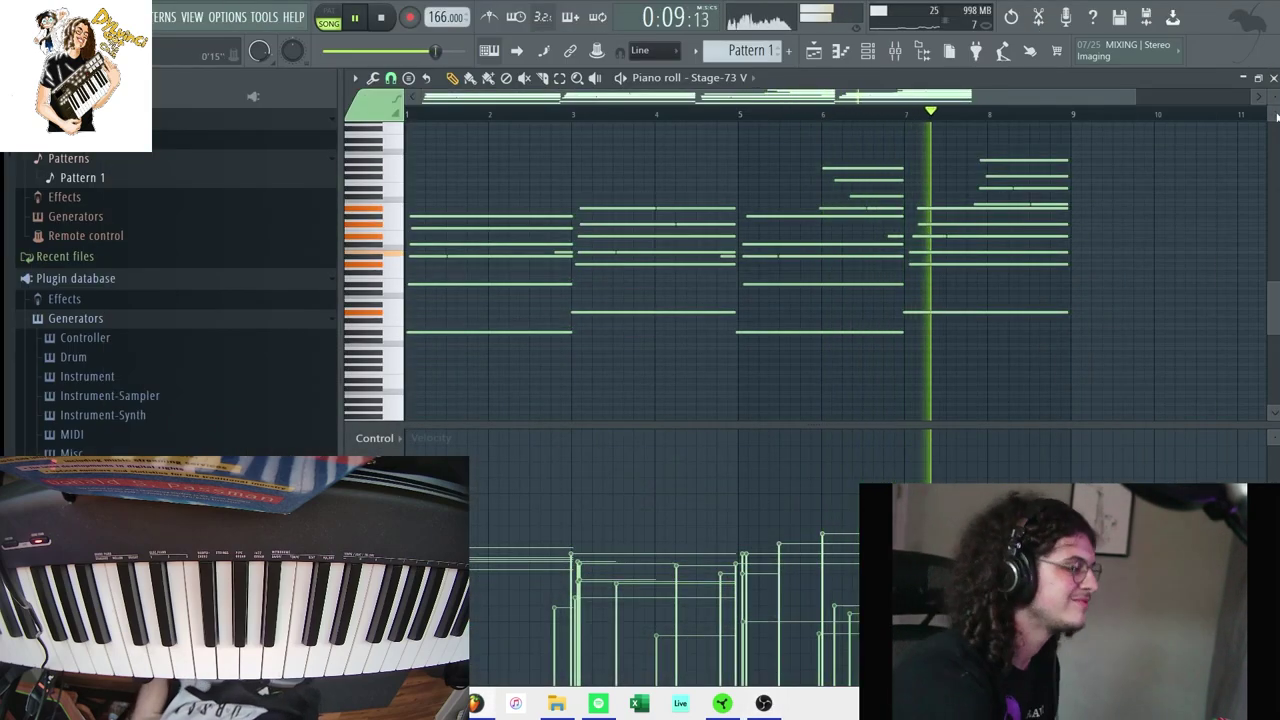
Step: Close the piano roll, move the channel rack fully into view and switch it from the step grid to note previews
key("F7")
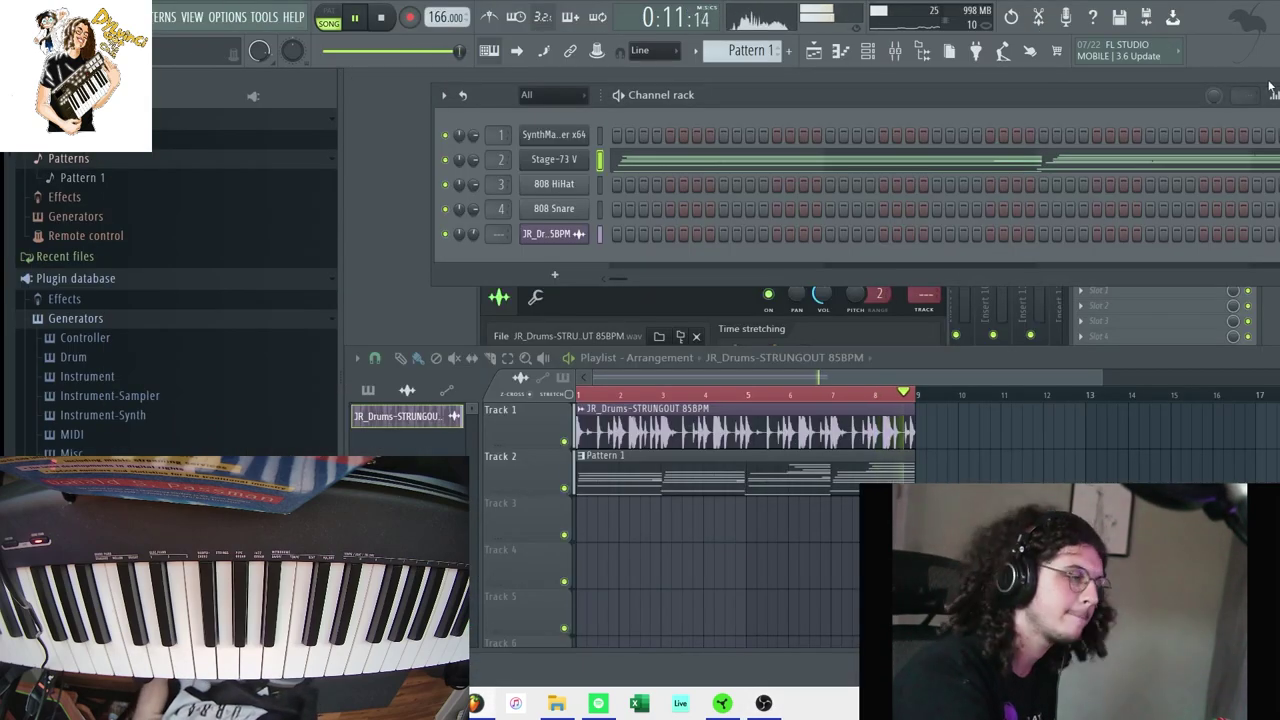
left_click_drag(1146, 98, 1048, 112)
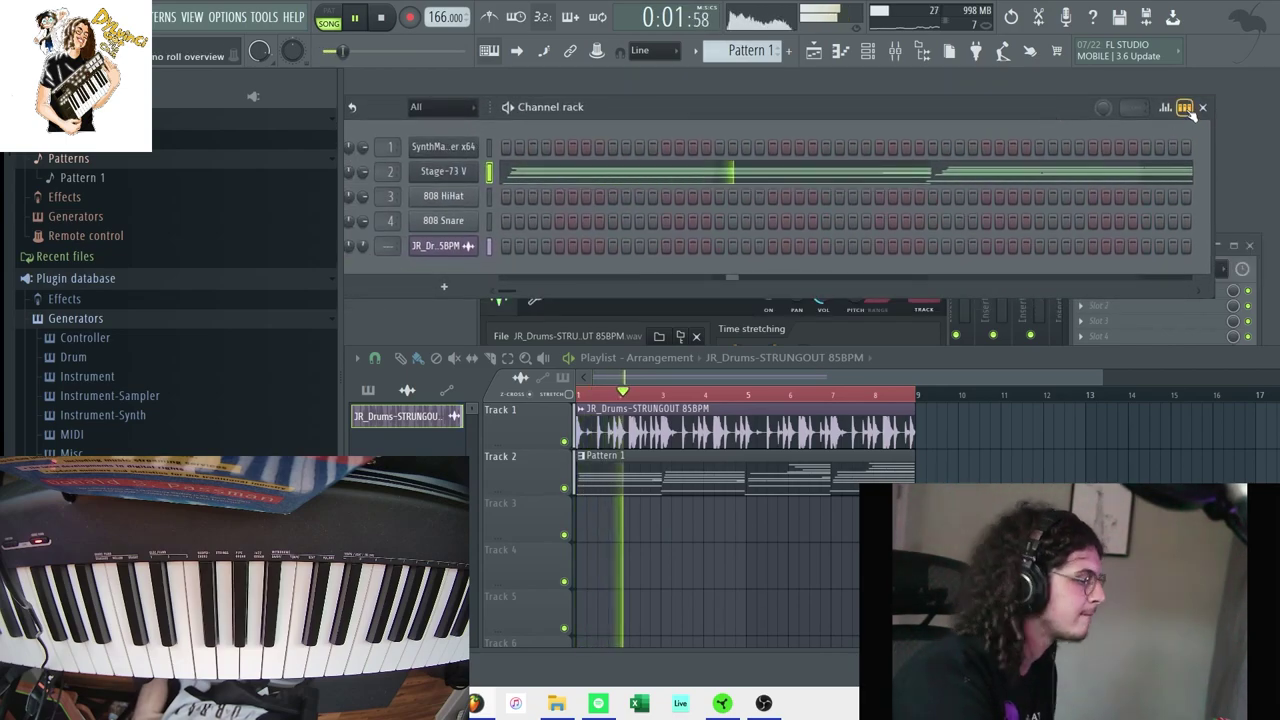
left_click(1186, 108)
left_click_drag(958, 102, 1018, 90)
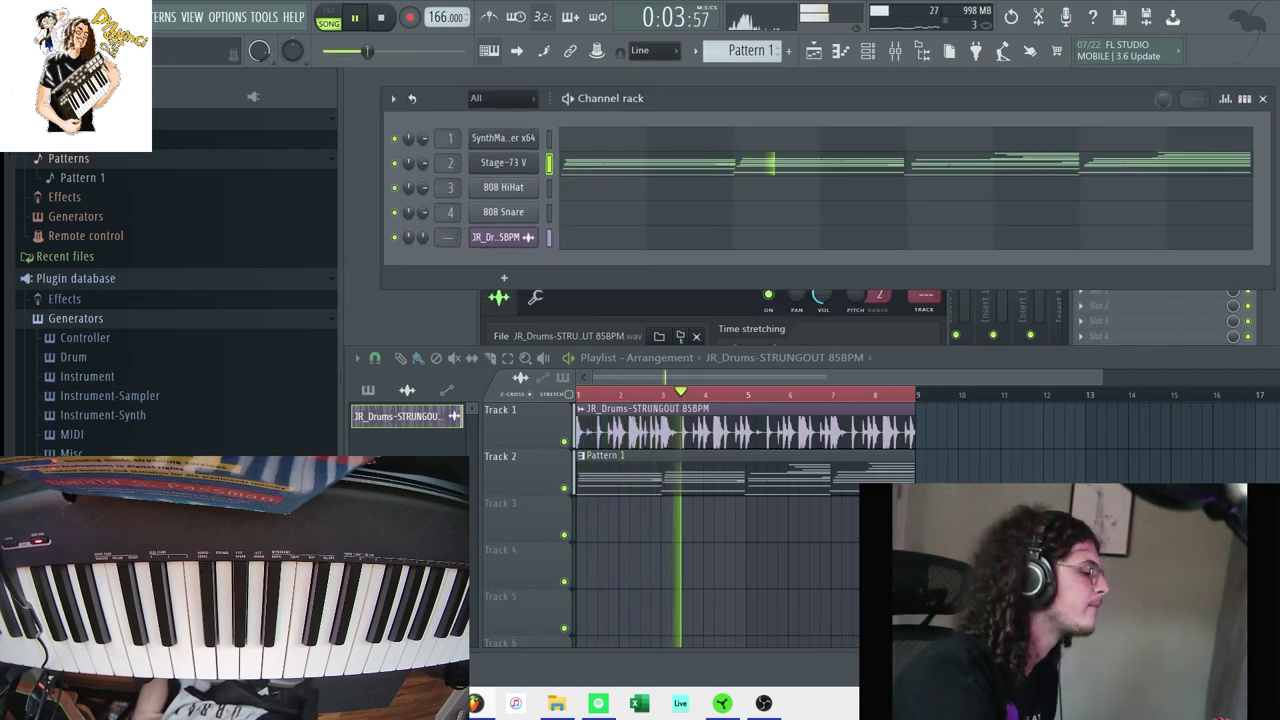
Step: Browse the plugin database to the list of installed generators
scroll(177, 300, "down", 6)
scroll(177, 300, "down", 3)
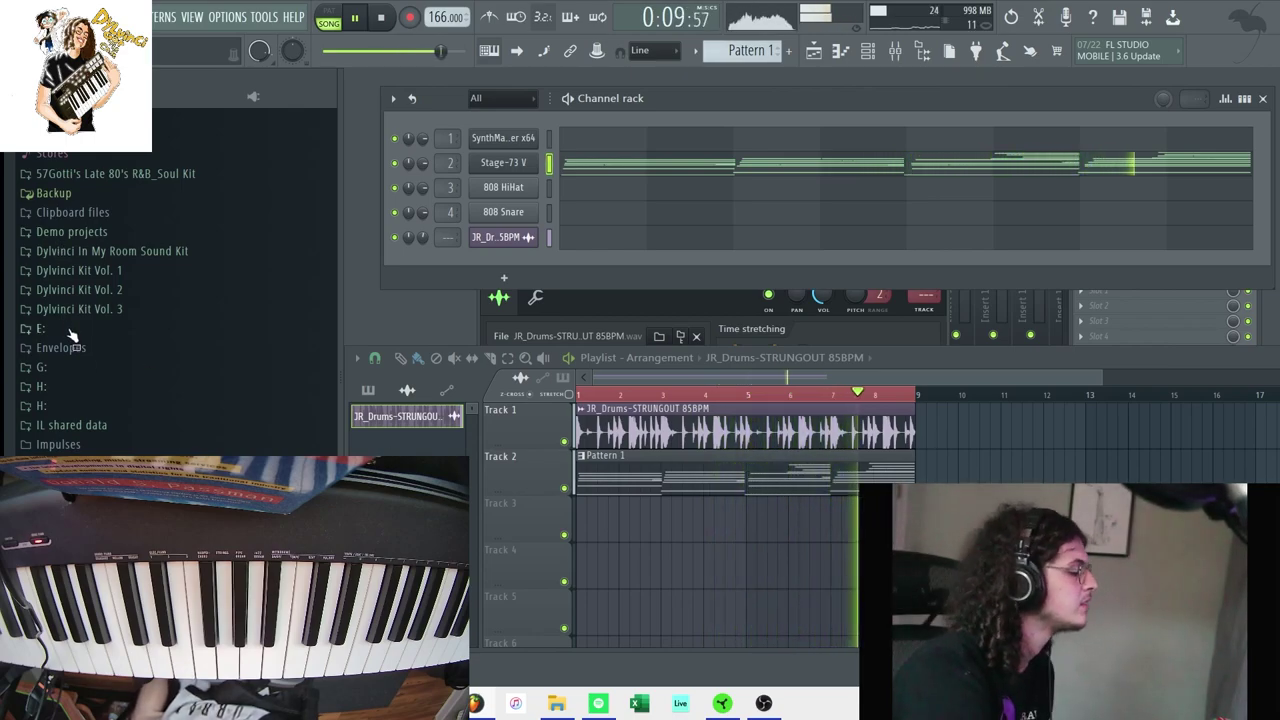
scroll(113, 280, "down", 5)
scroll(113, 430, "up", 4)
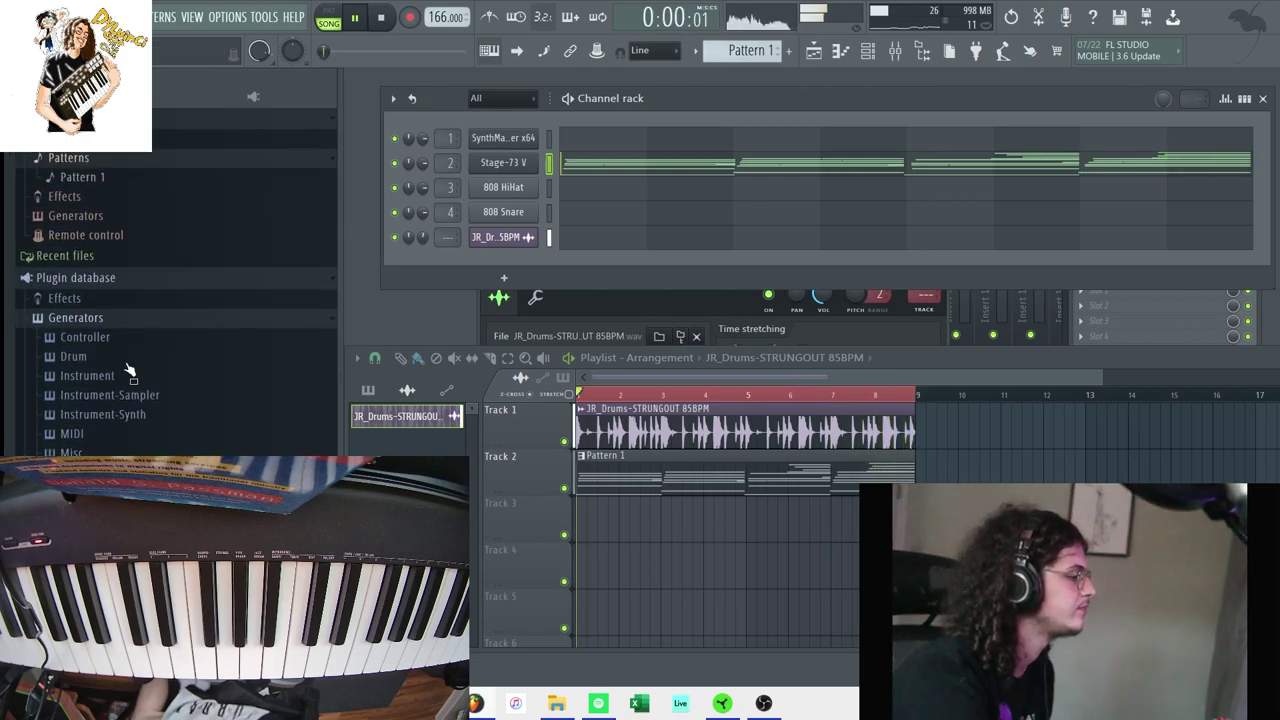
left_click(78, 278)
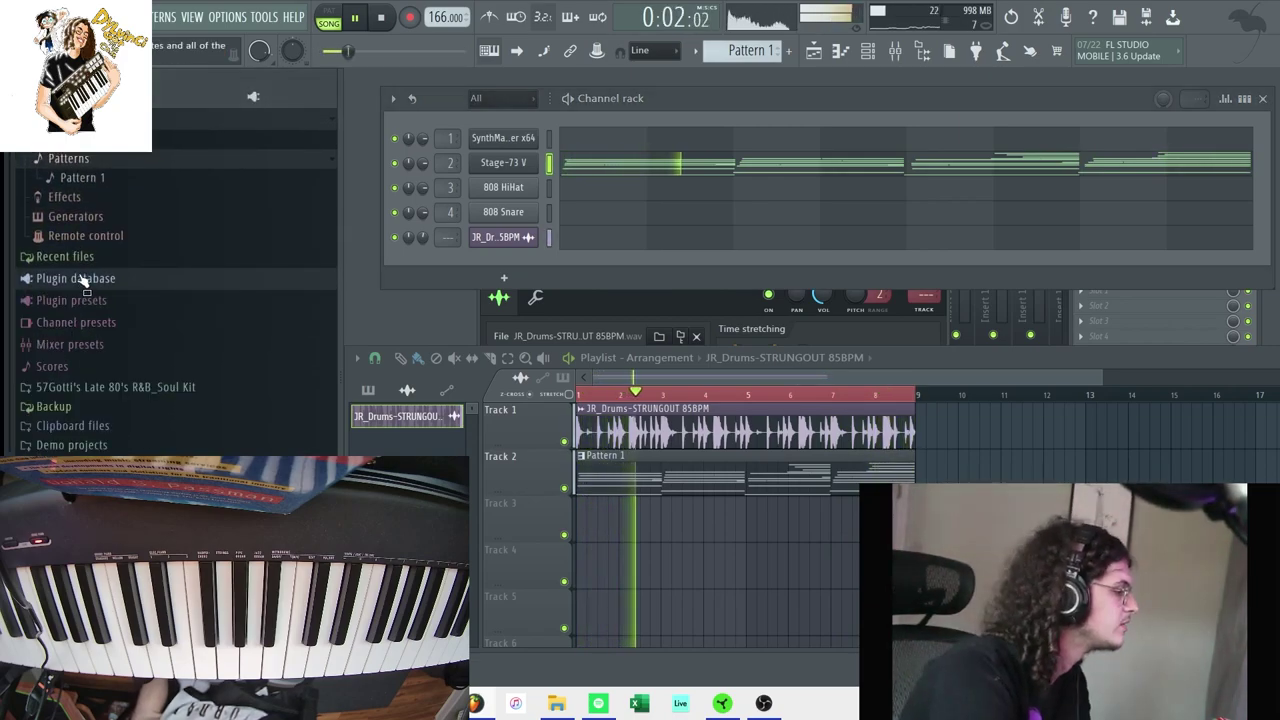
left_click(78, 278)
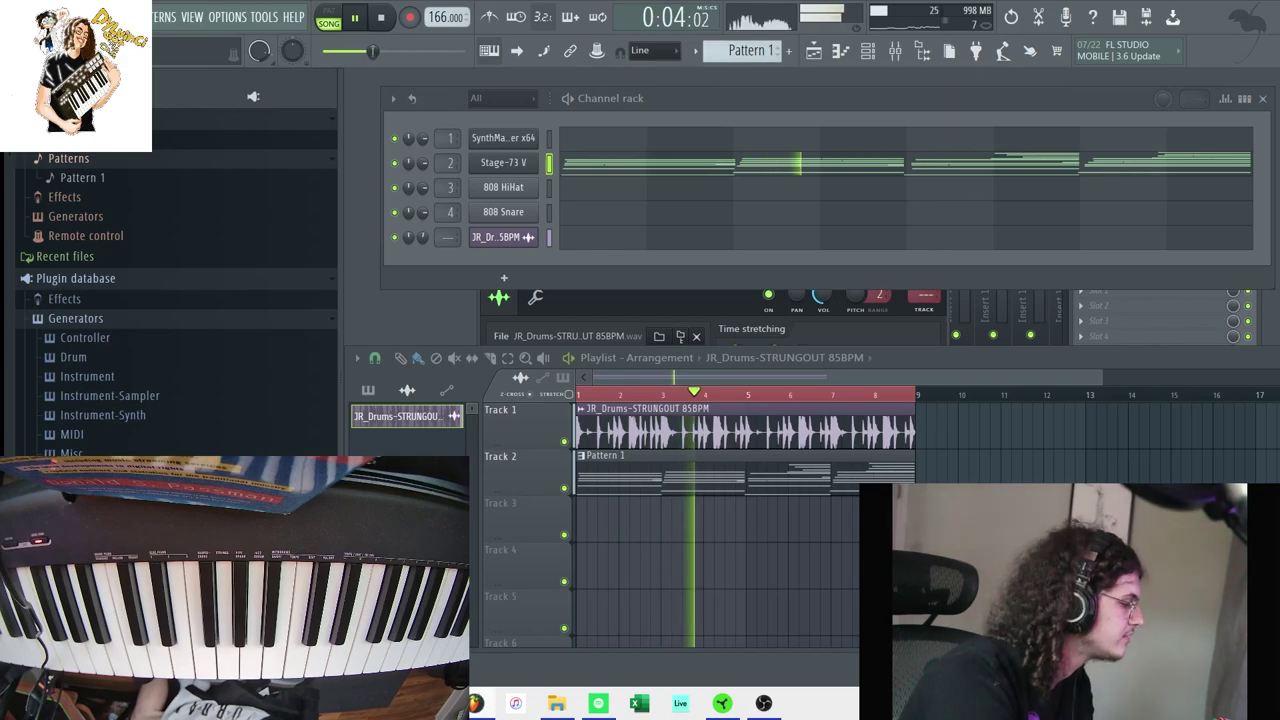
left_click(110, 319)
left_click(70, 338)
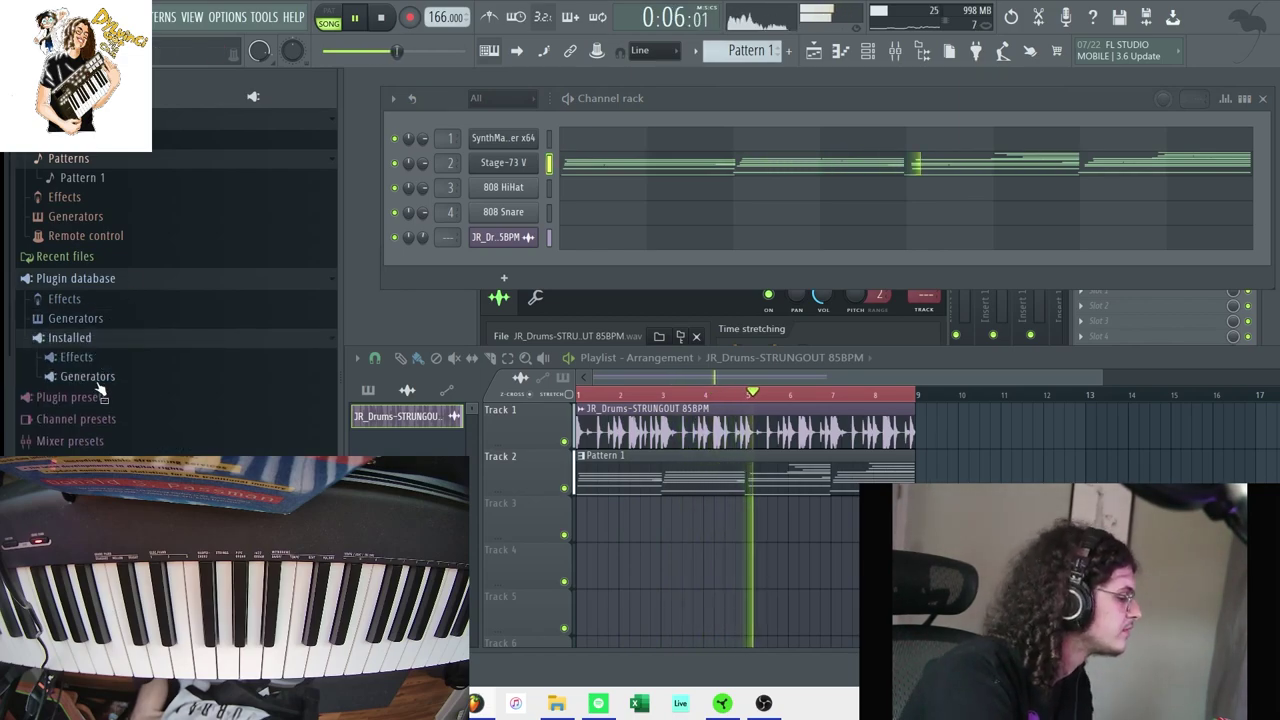
left_click(75, 372)
Step: Add the LABS instrument from the installed VST generators as a new channel in the channel rack and stop playback
scroll(110, 330, "down", 5)
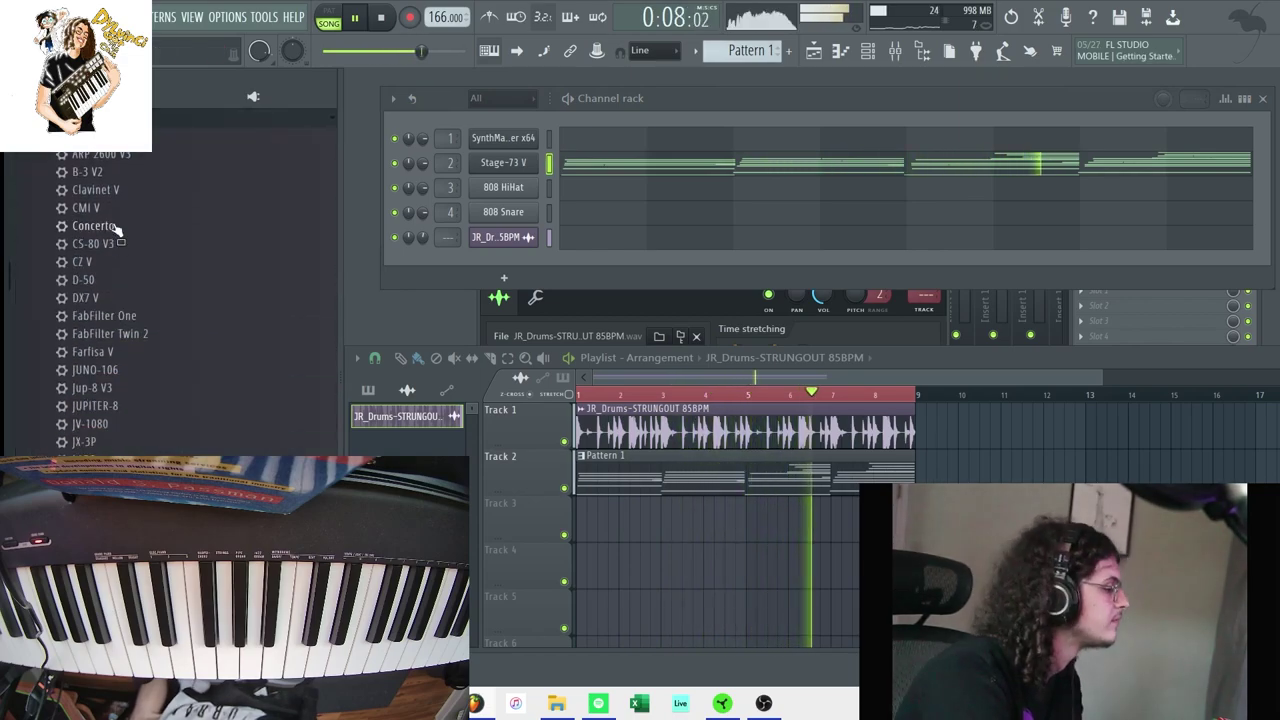
scroll(108, 220, "up", 3)
scroll(108, 200, "up", 4)
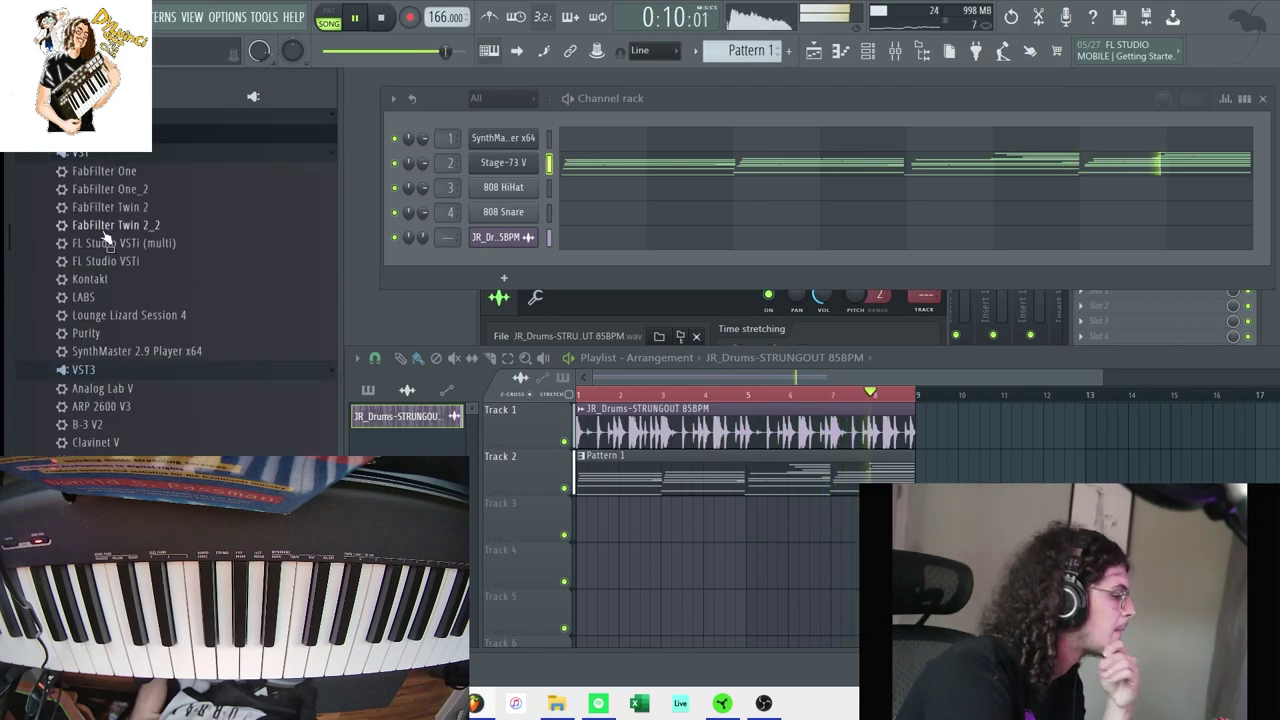
left_click_drag(520, 376, 522, 262)
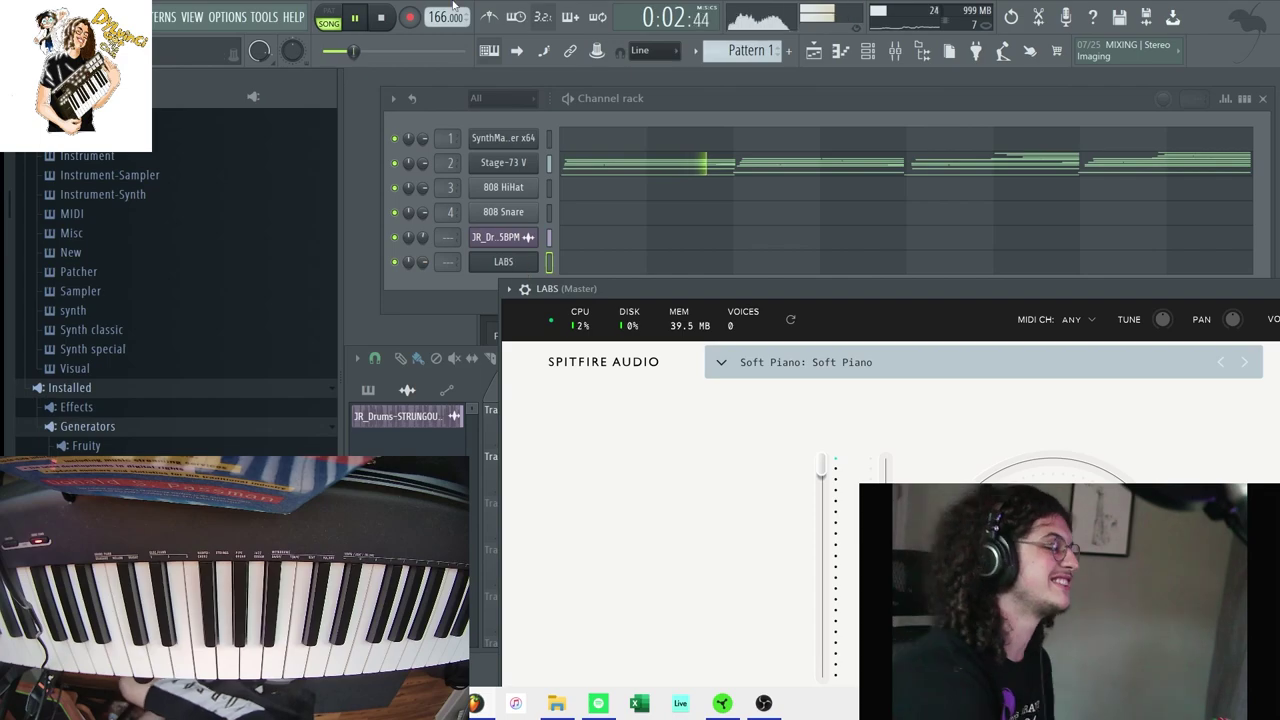
left_click(395, 15)
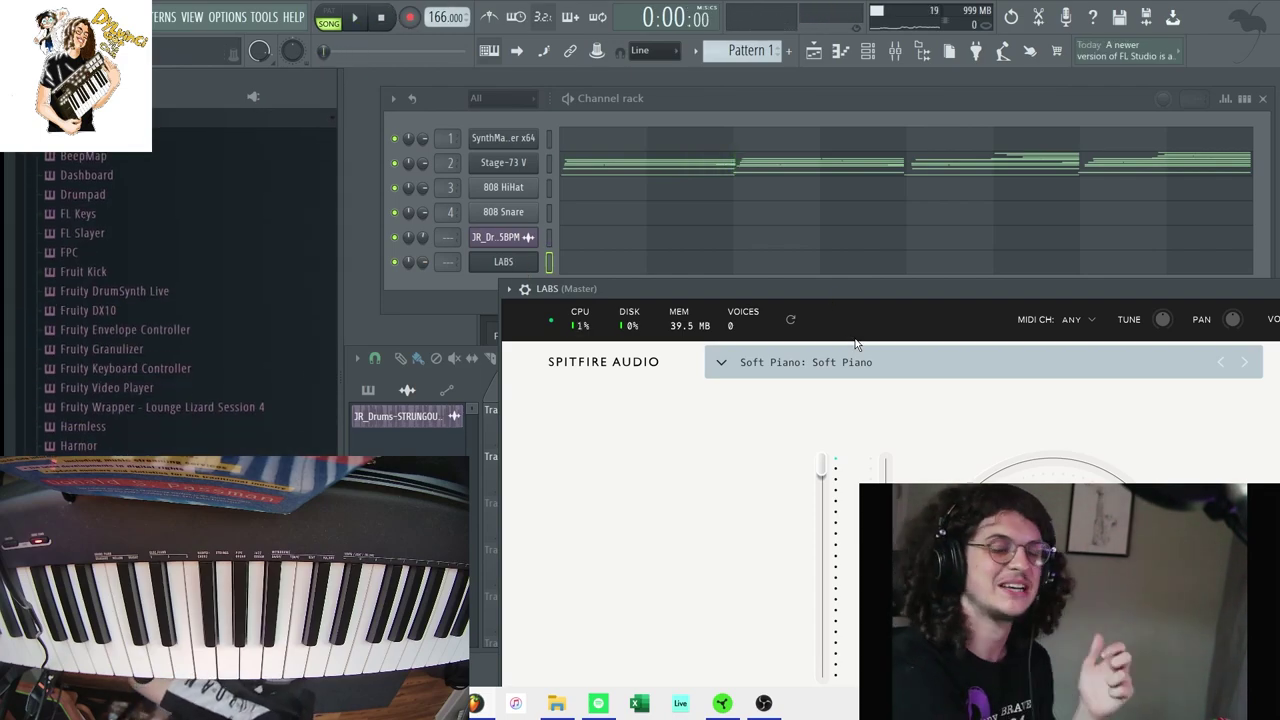
Step: Record a bass line on the LABS channel along with the looping drums and Stage-73 V chords
left_click(873, 371)
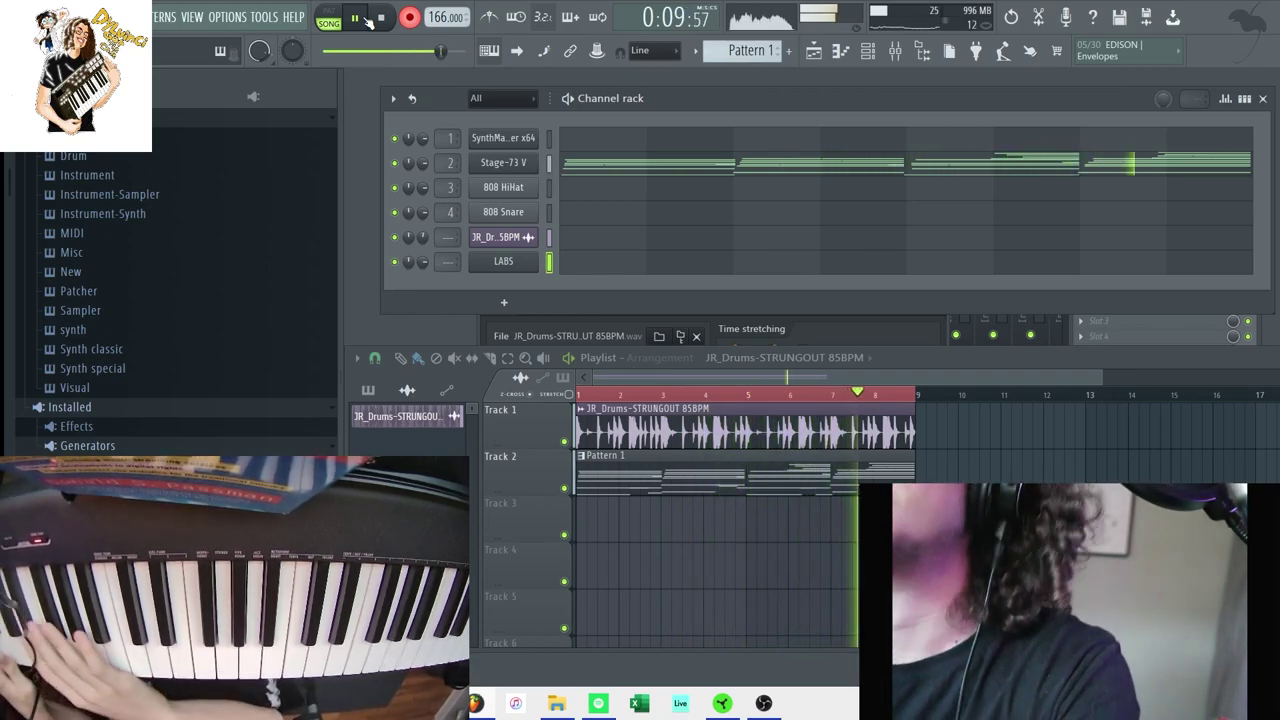
key("space")
key("space")
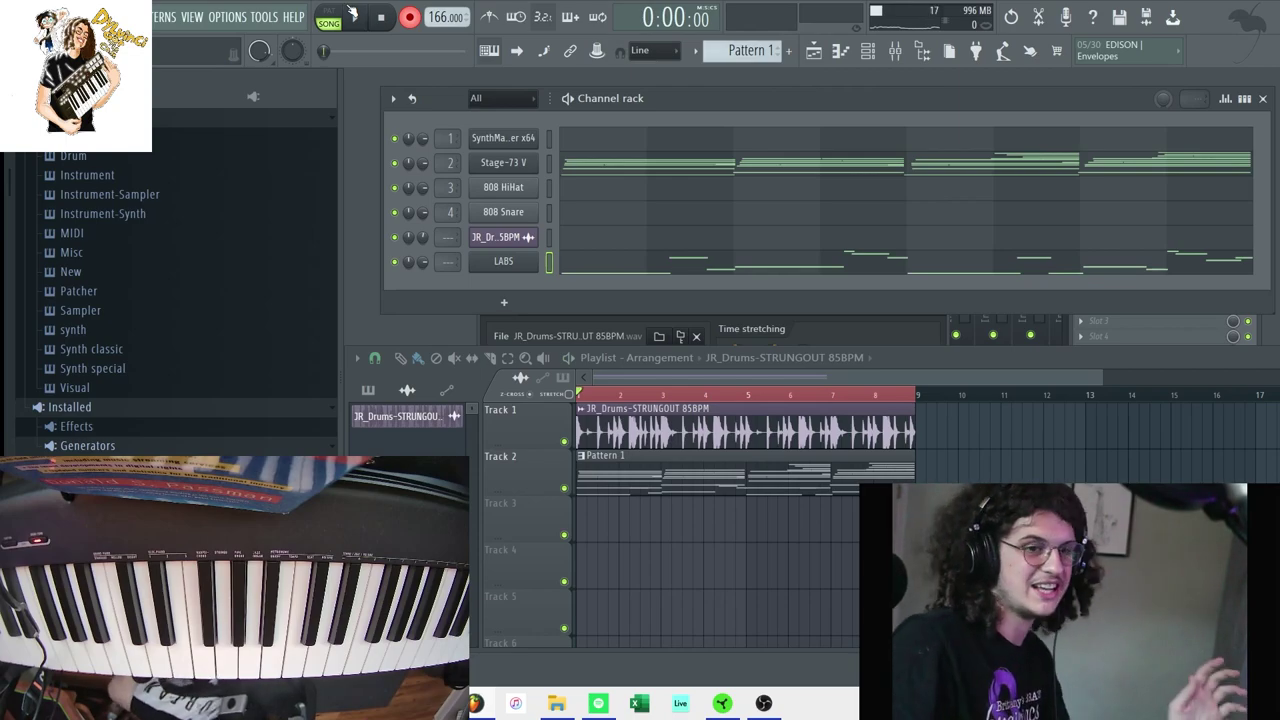
Step: In the LABS piano roll, delete the short stray note at the end of bar 8 and shorten the overlapping note before it
left_click(535, 266)
left_click(622, 100)
right_click(528, 262)
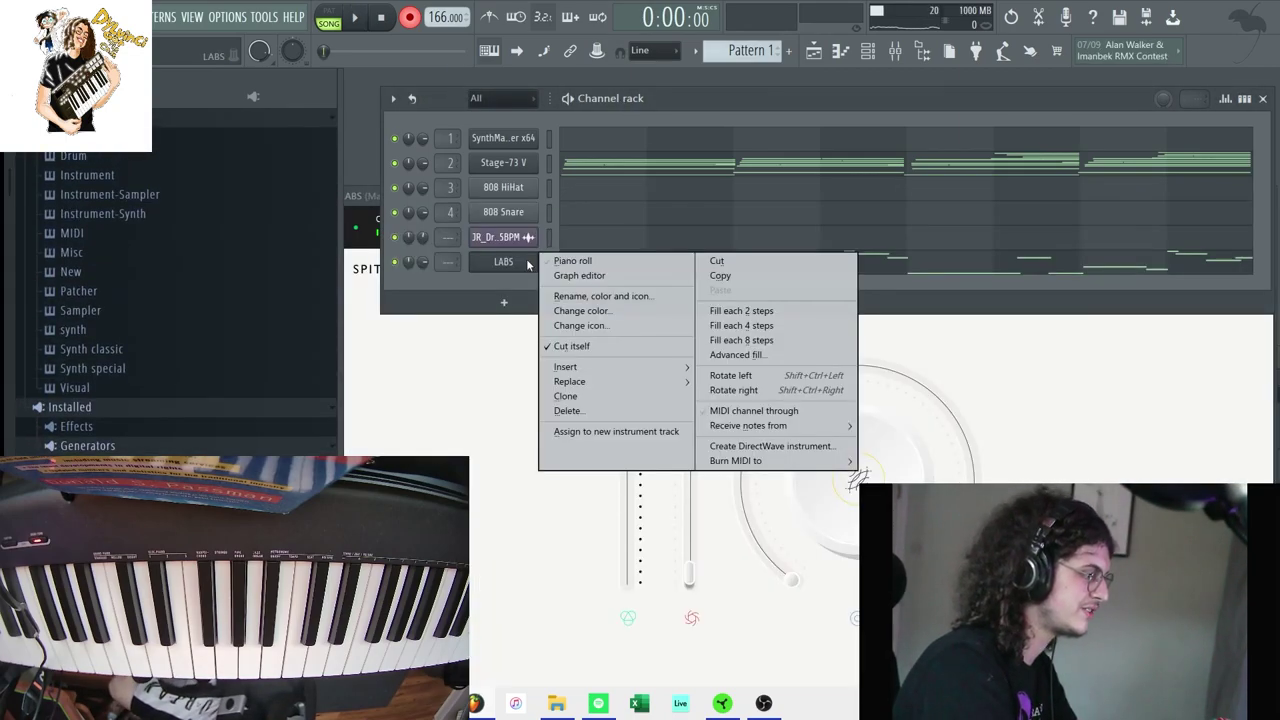
left_click(562, 262)
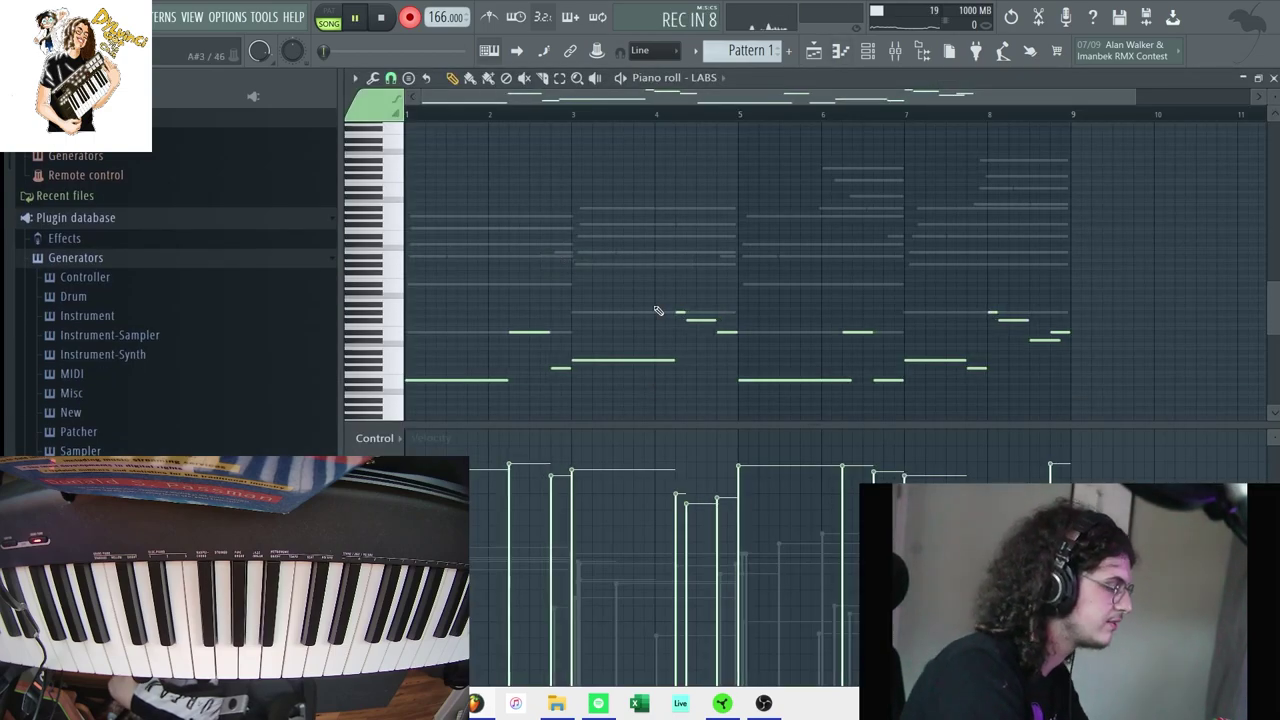
key("space")
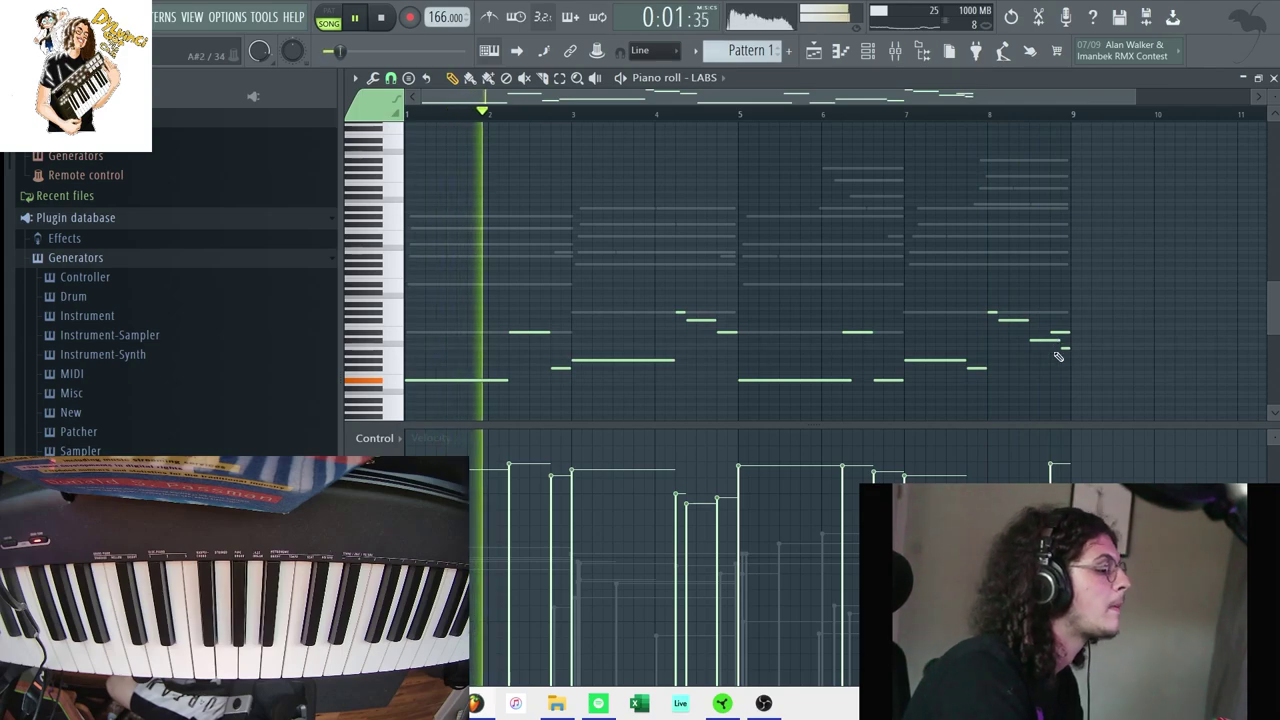
right_click(1066, 349)
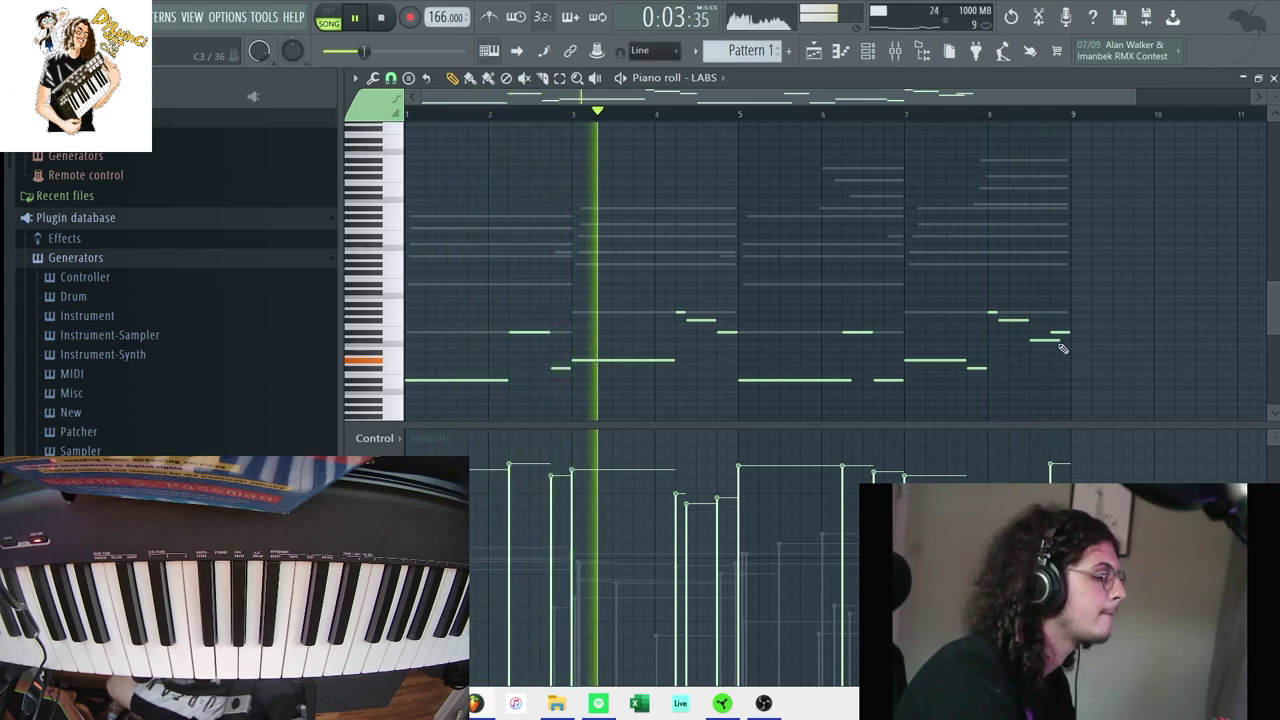
left_click_drag(1058, 341, 1041, 344)
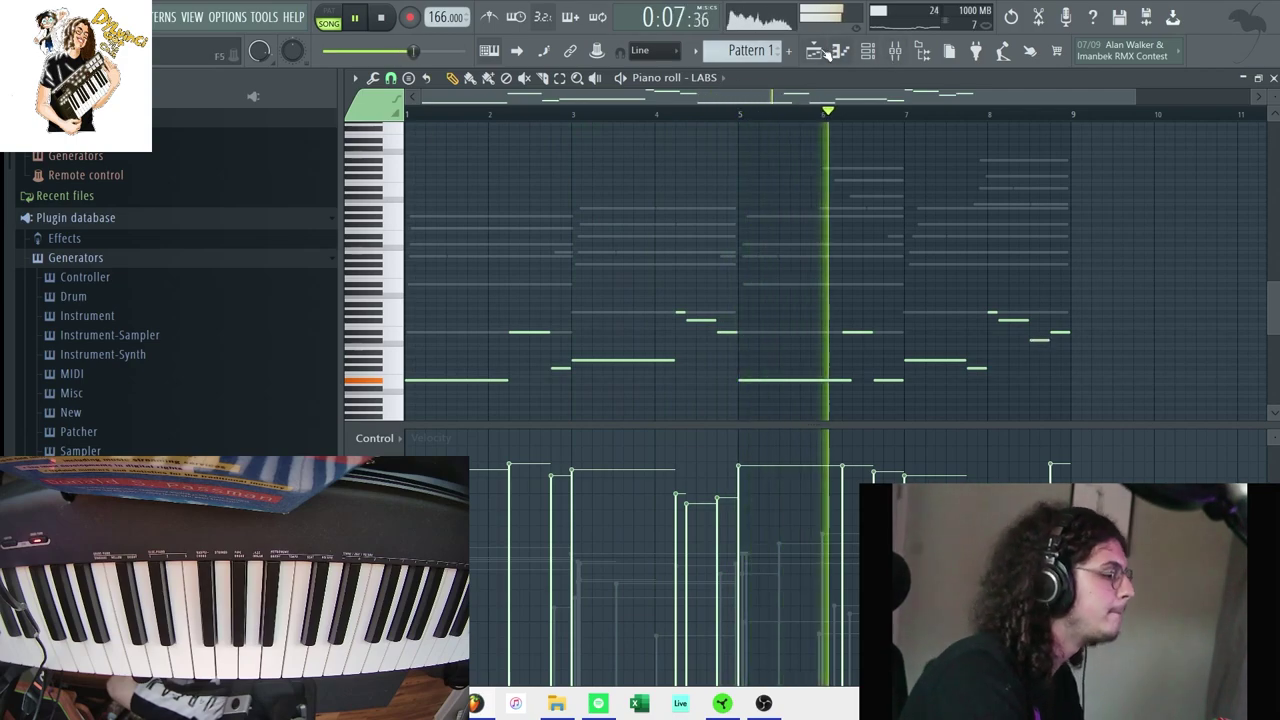
Step: Open the playlist and place the 3 6 Mafia - We Ass Bitch sample as clips on Track 3 from bar 1
key("F5")
left_click(151, 223)
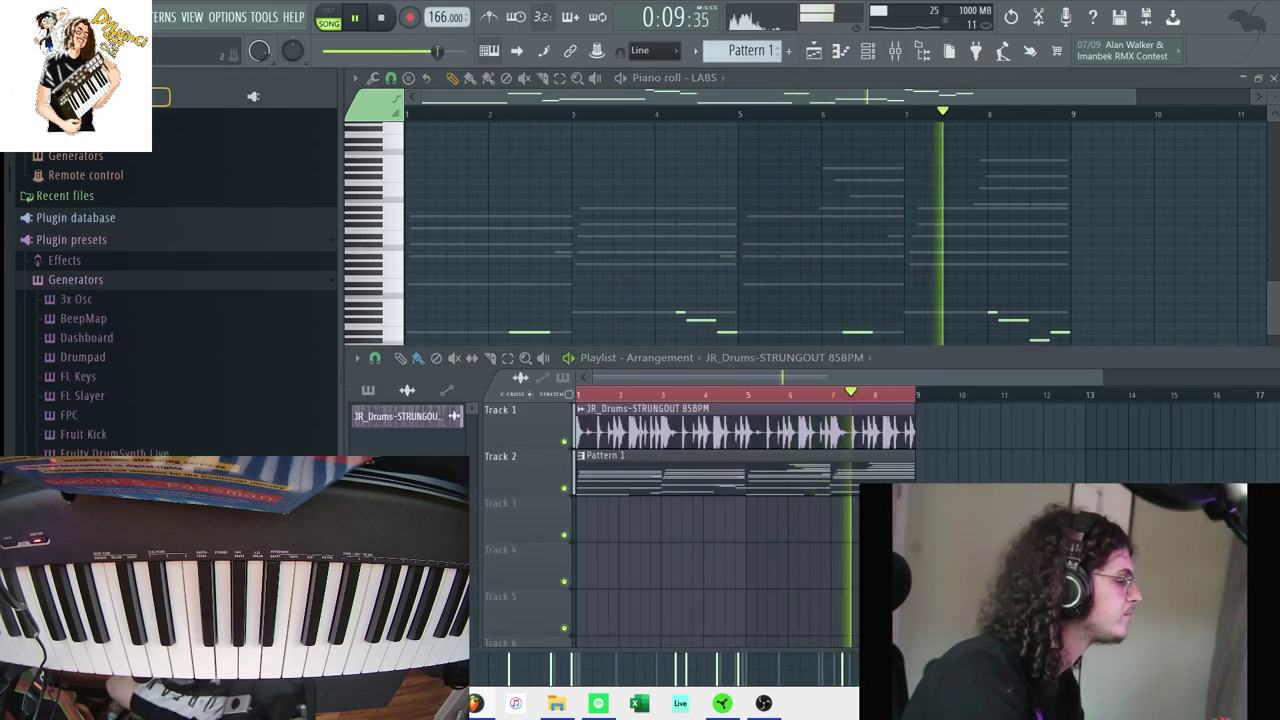
left_click(22, 96)
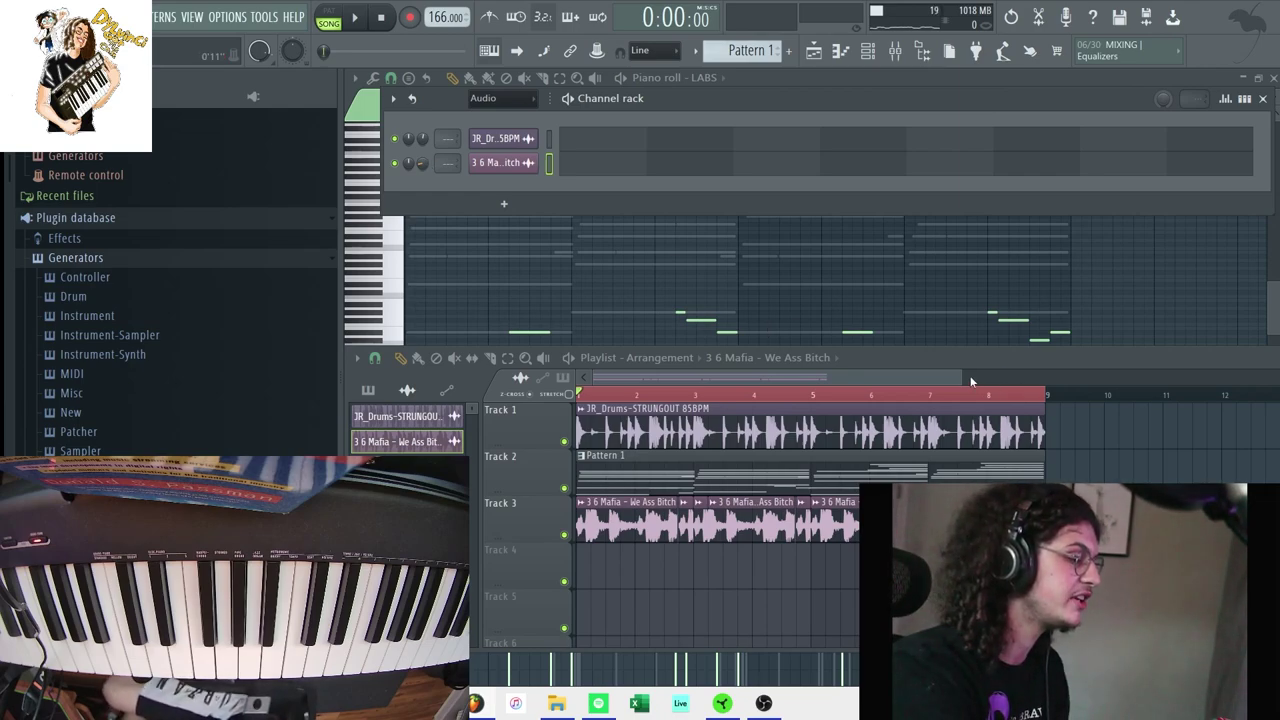
left_click_drag(962, 377, 1107, 377)
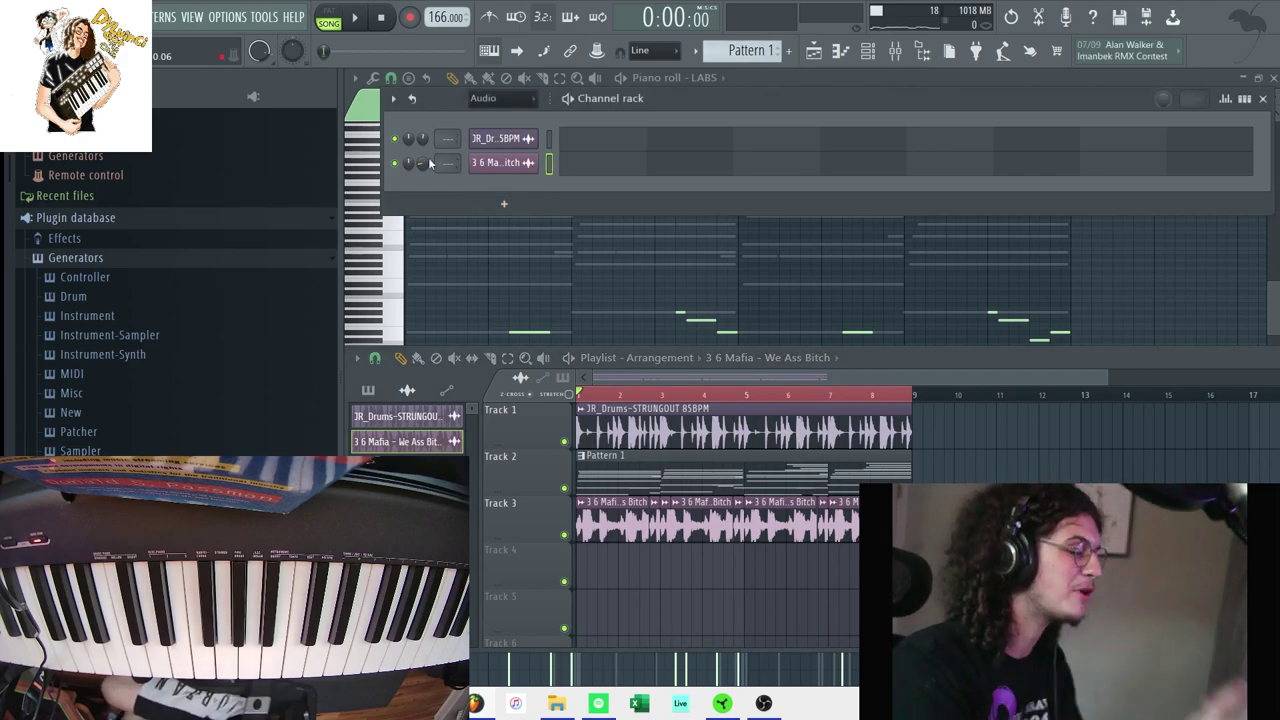
Step: During playback, remove the 3 6 Mafia clip around bars 5 and 6 on Track 3 and extend the preceding clip over the gap
key("space")
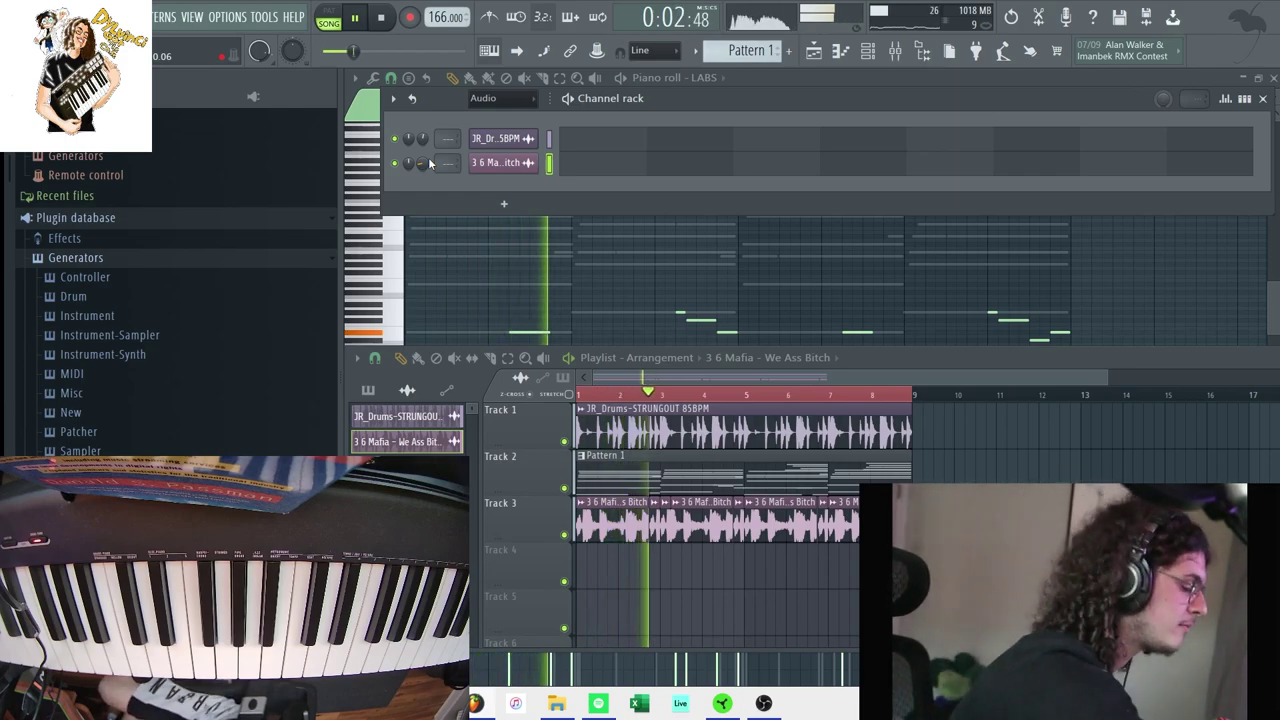
right_click(746, 525)
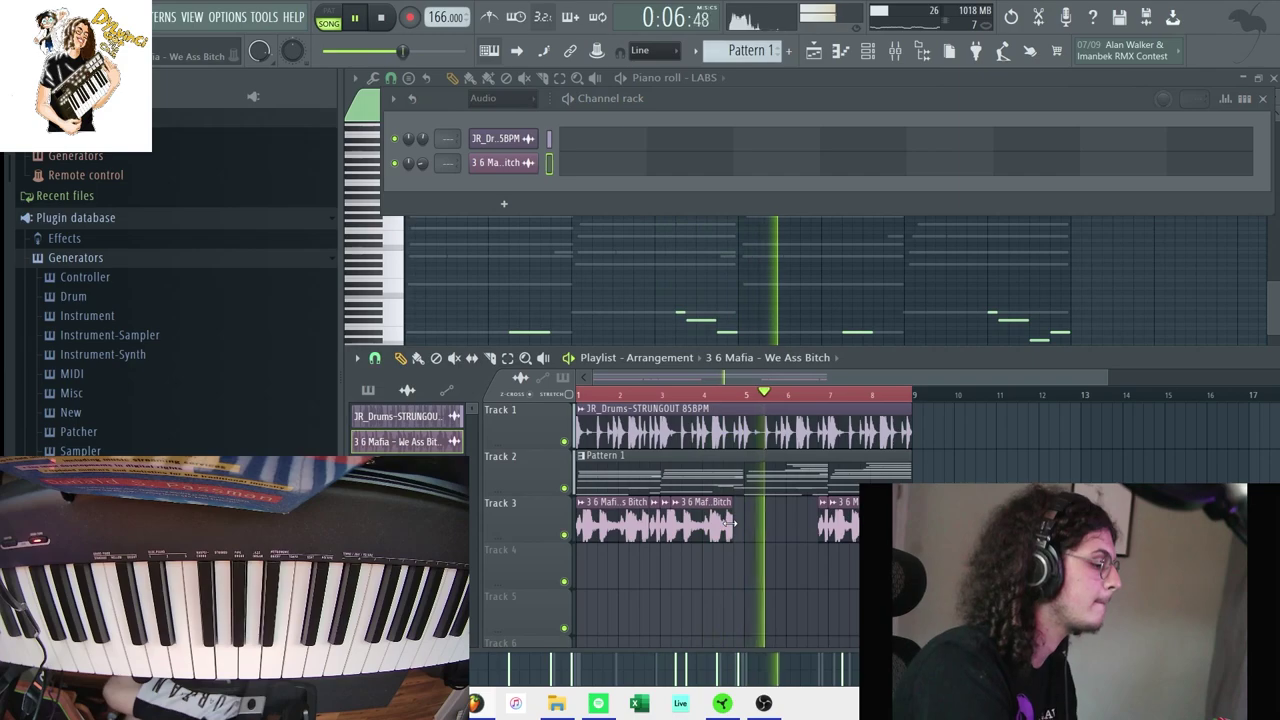
left_click(746, 525)
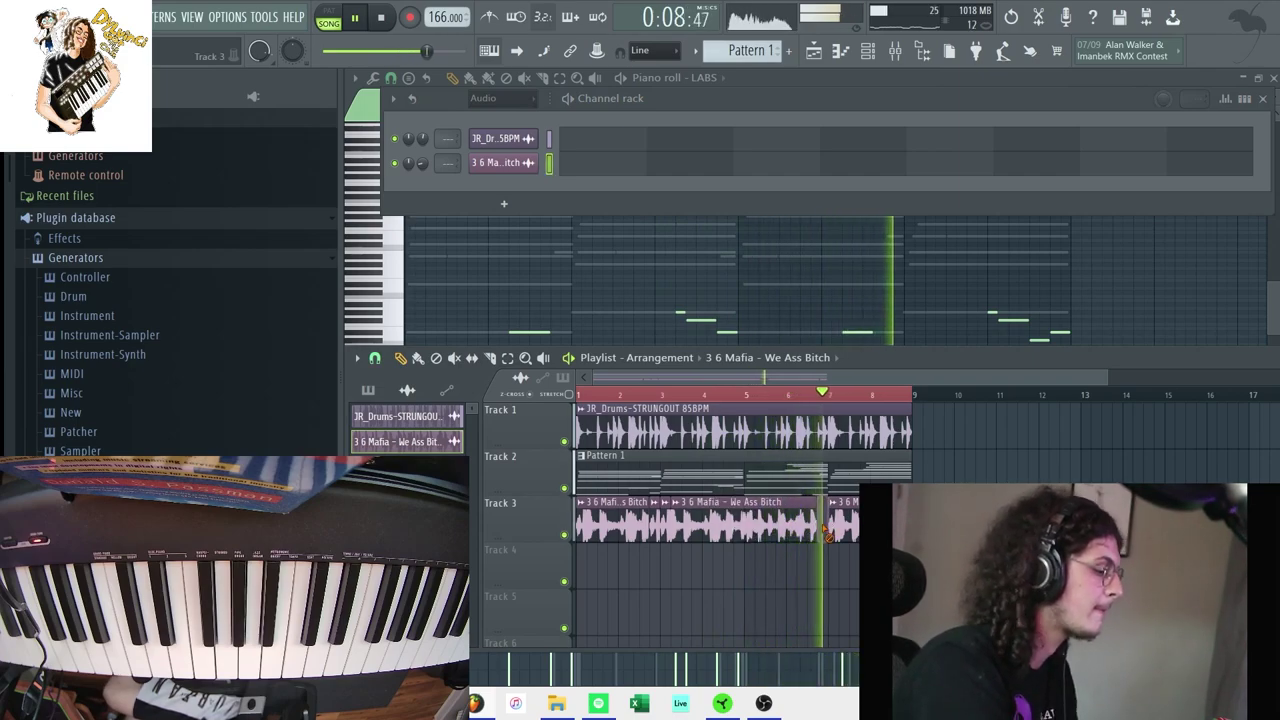
key("space")
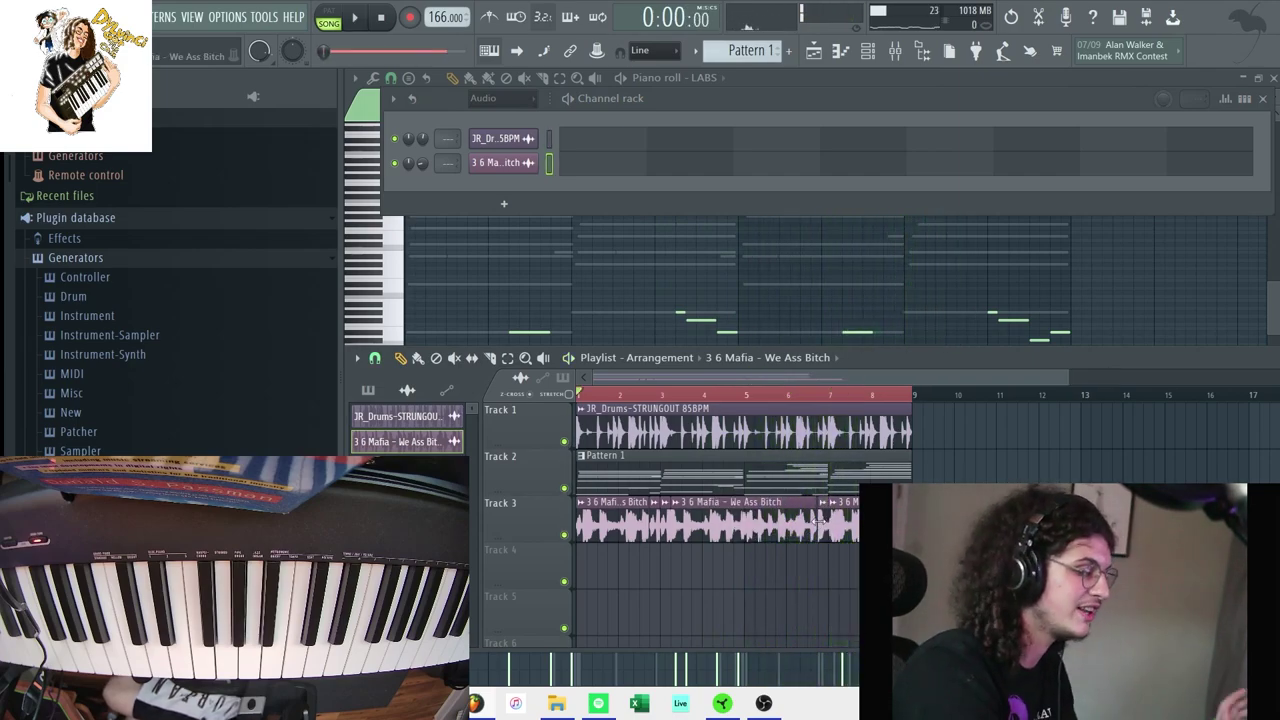
Step: Look through the installed VST generators for another instrument while the loop plays
key("space")
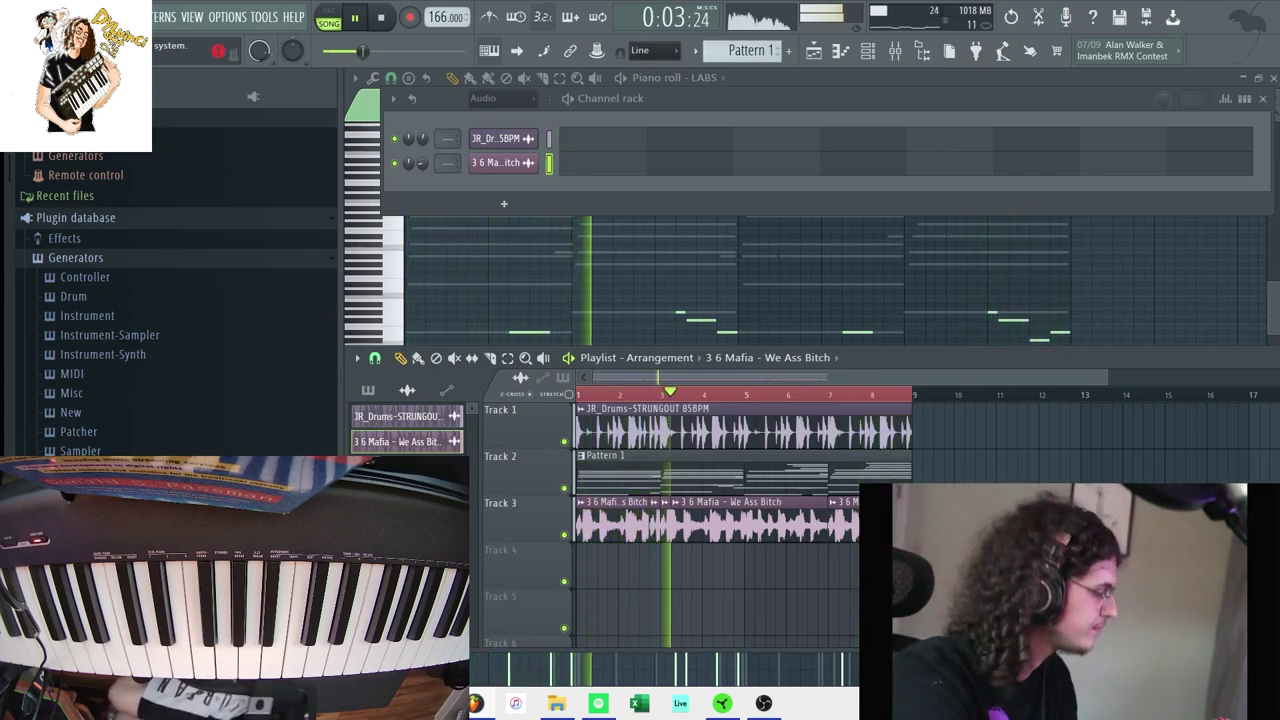
left_click(76, 257)
left_click(80, 277)
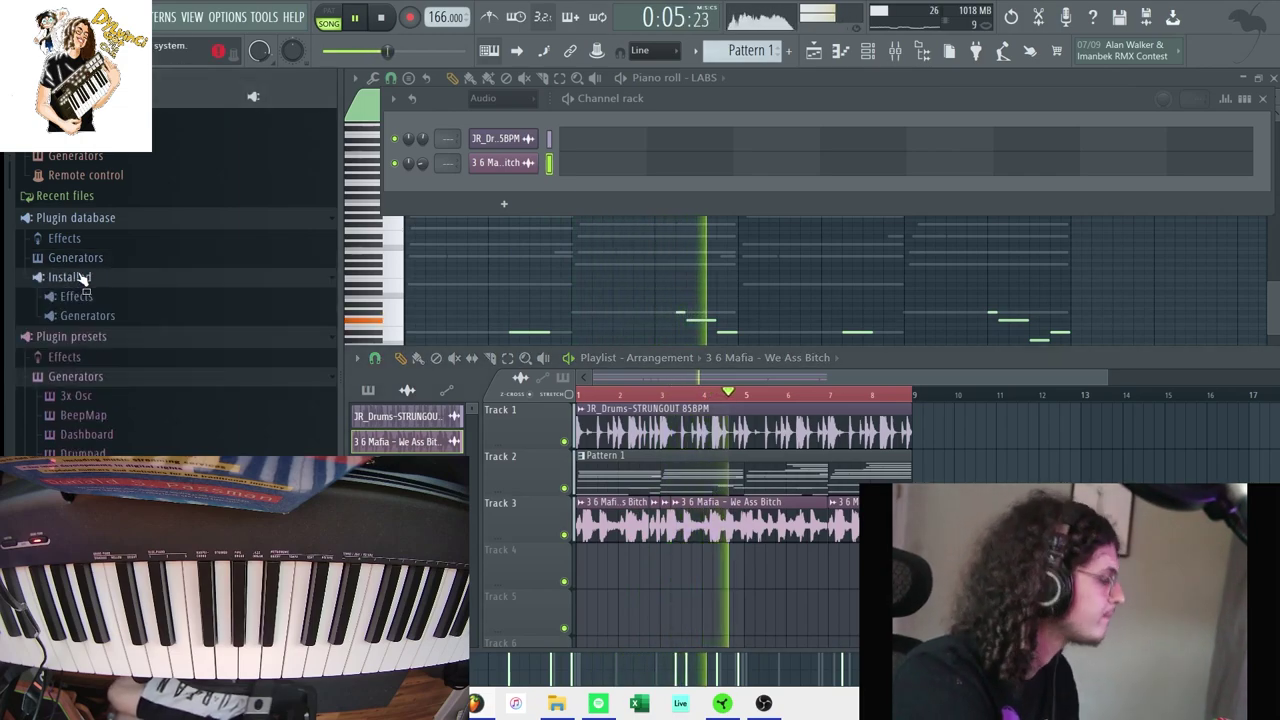
left_click(110, 315)
left_click(120, 374)
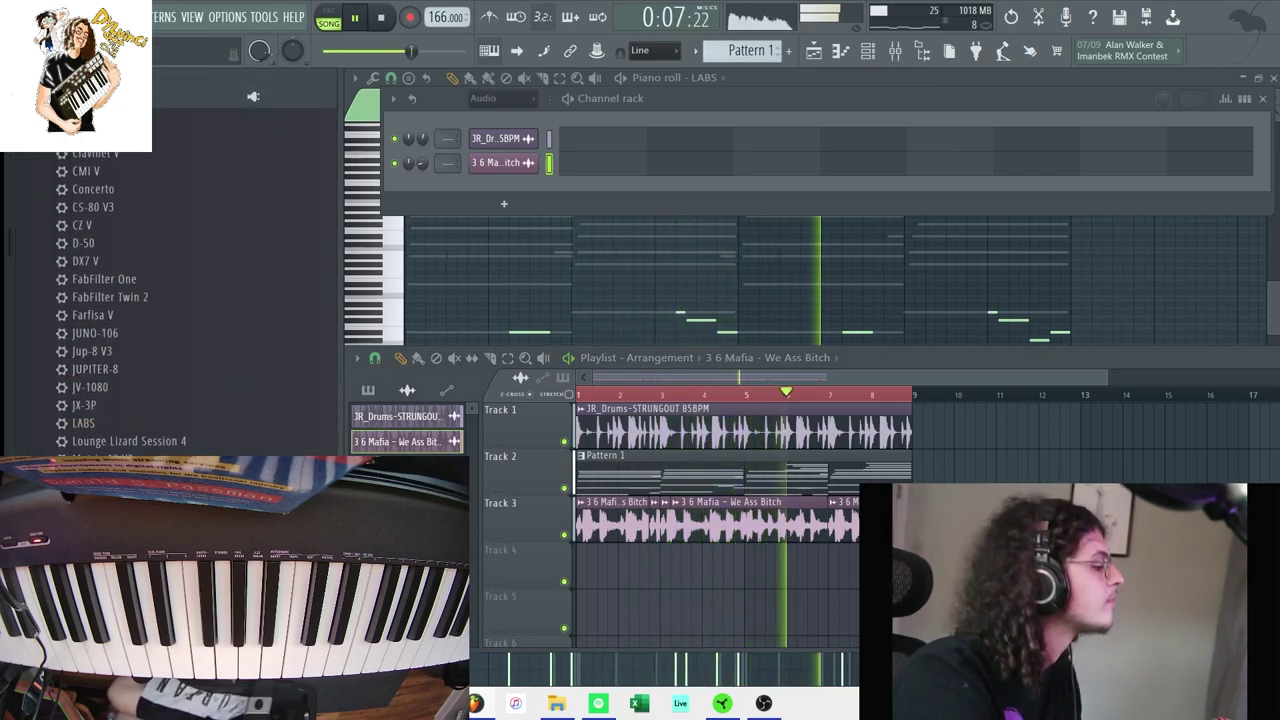
scroll(120, 300, "down", 4)
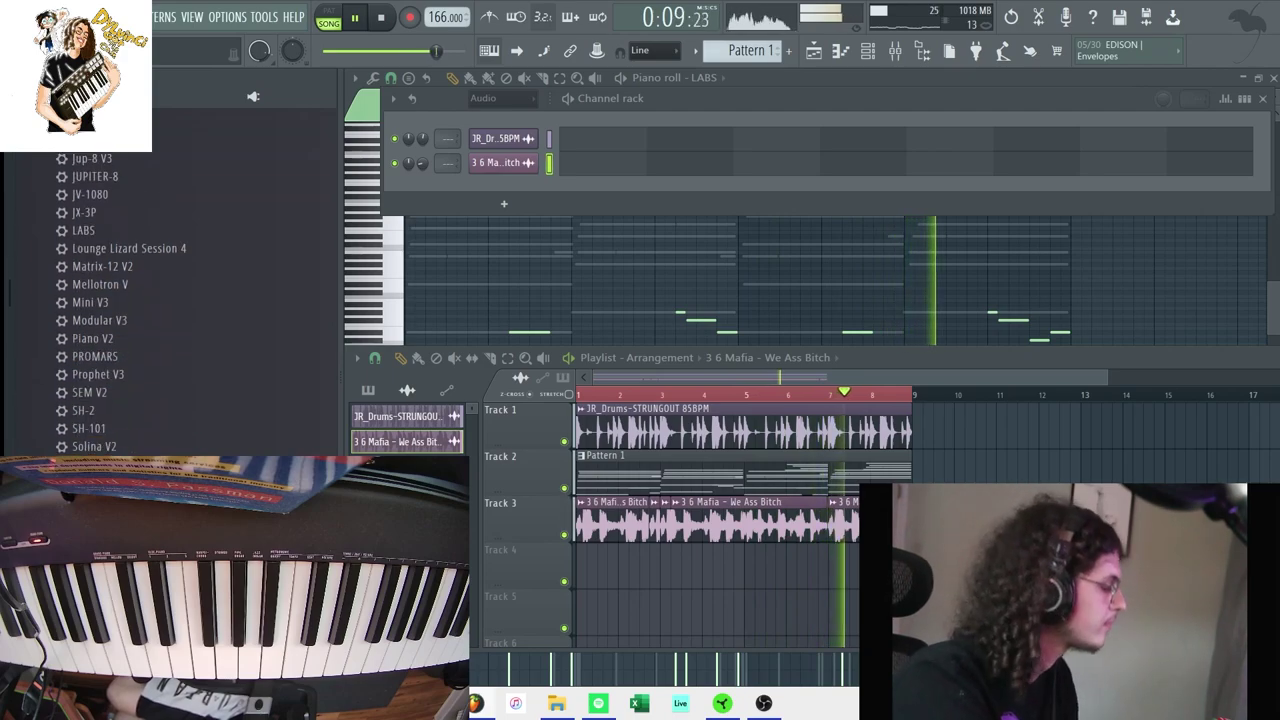
scroll(120, 300, "down", 2)
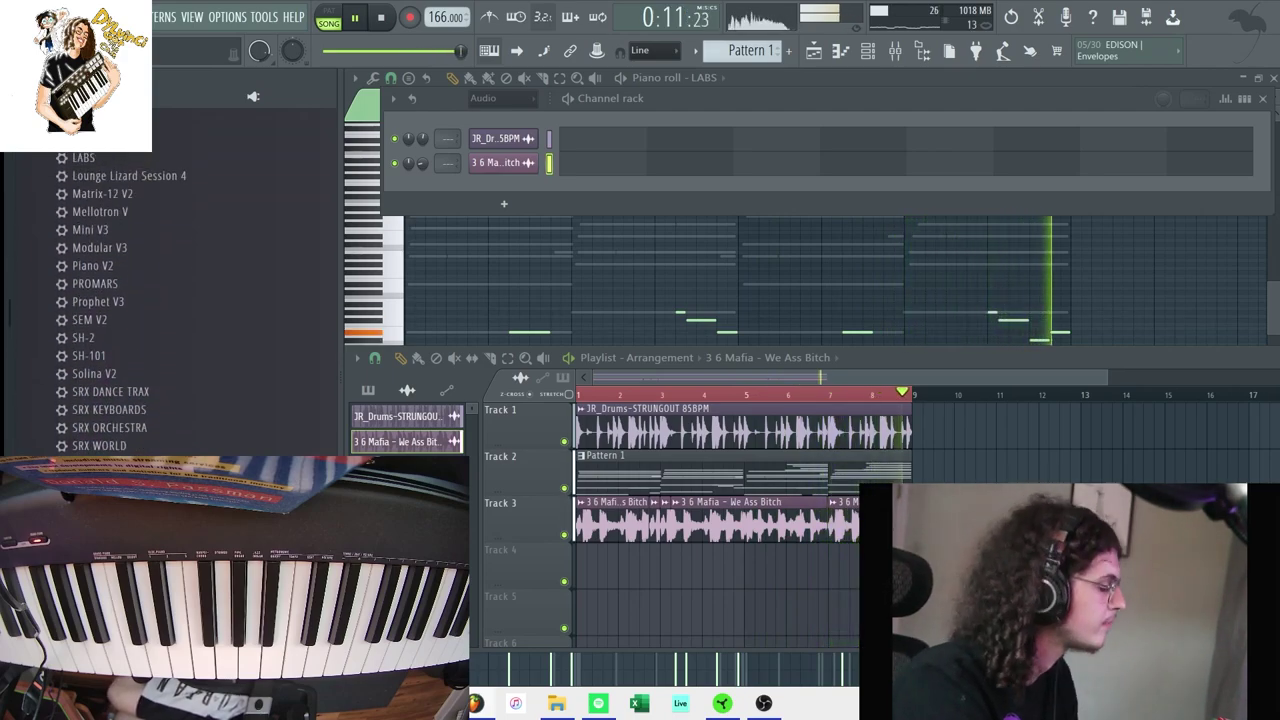
key("space")
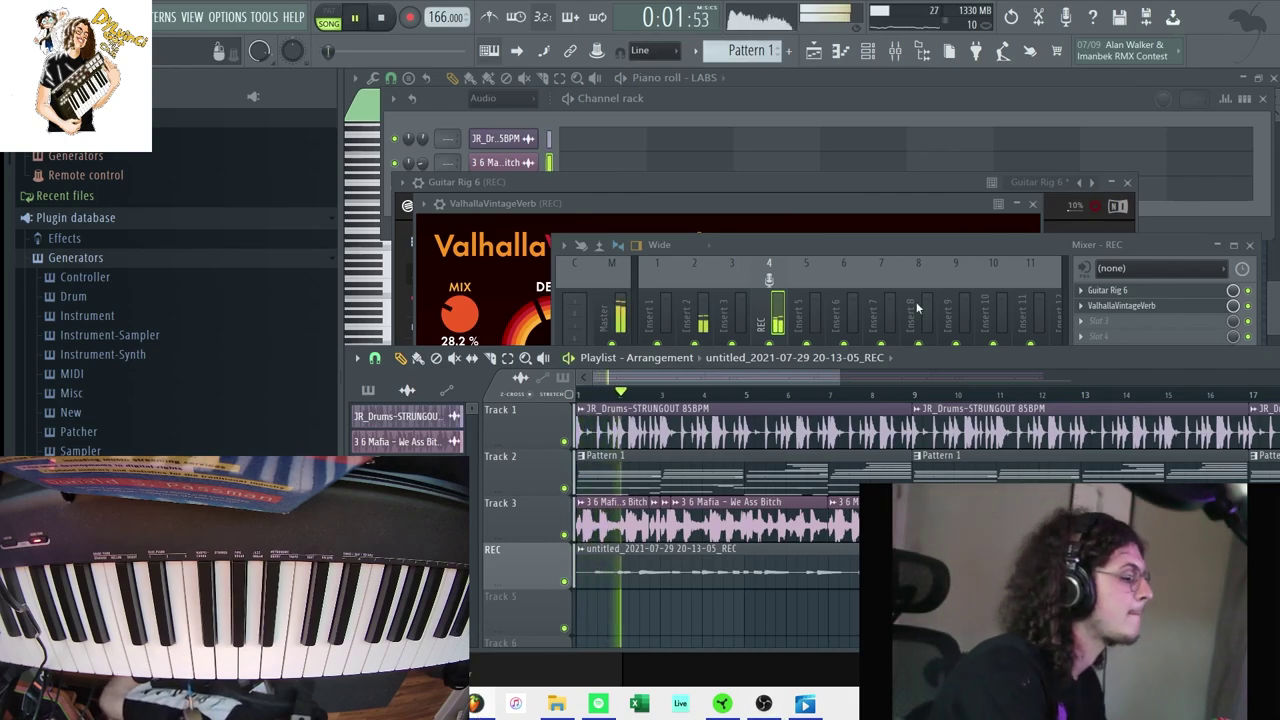
Step: Move the playlist window up into view and delete the 3 6 Mafia clips on Track 3 between bars 9 and 17
left_click(894, 250)
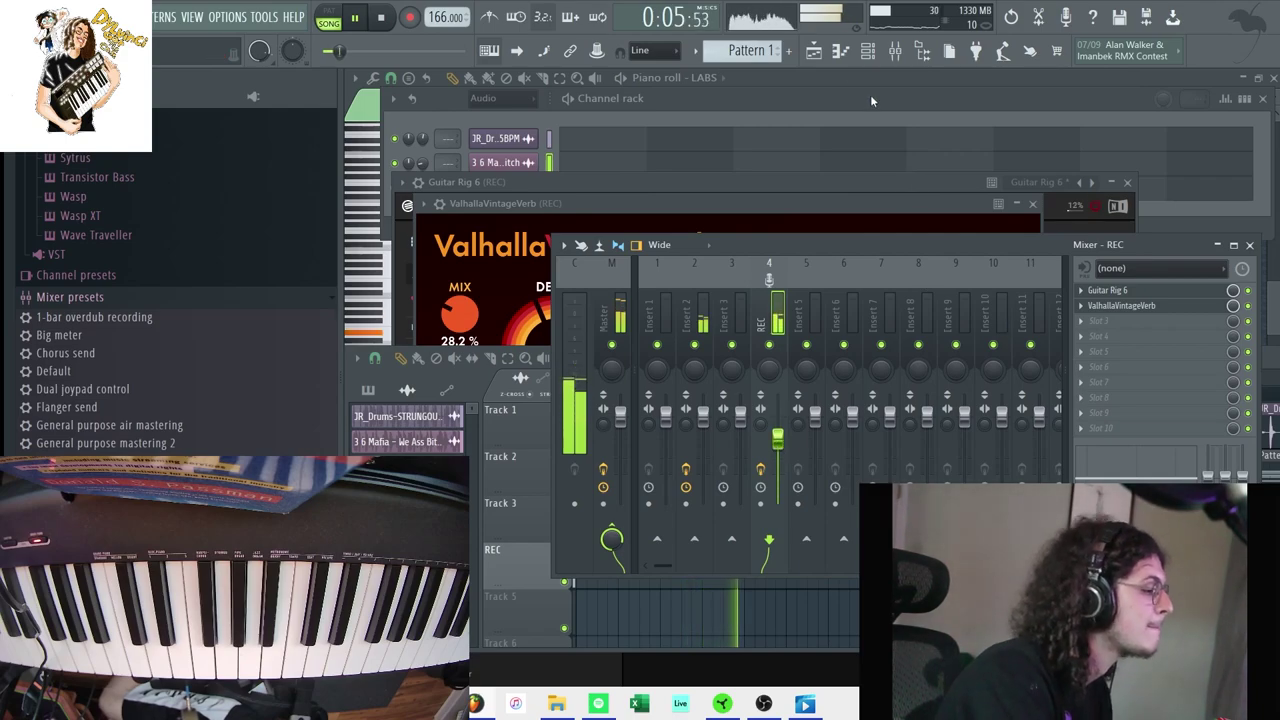
left_click(818, 54)
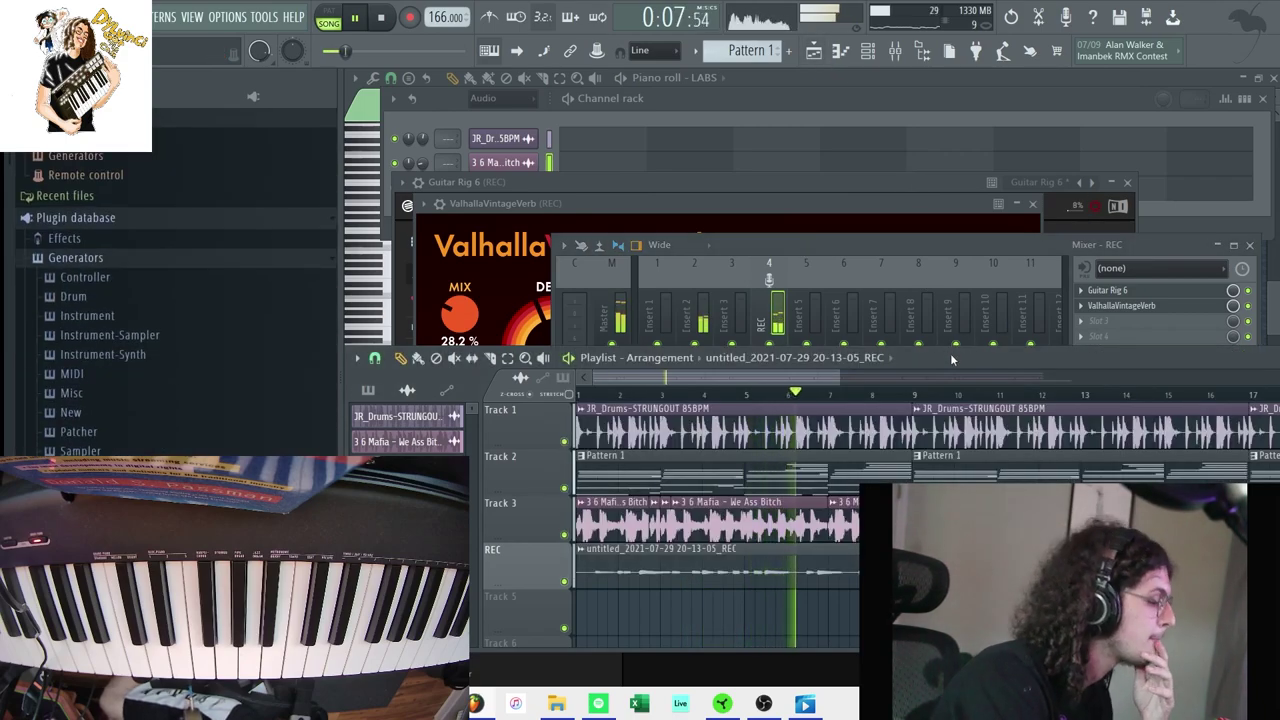
left_click_drag(952, 359, 873, 253)
left_click_drag(858, 421, 1175, 420)
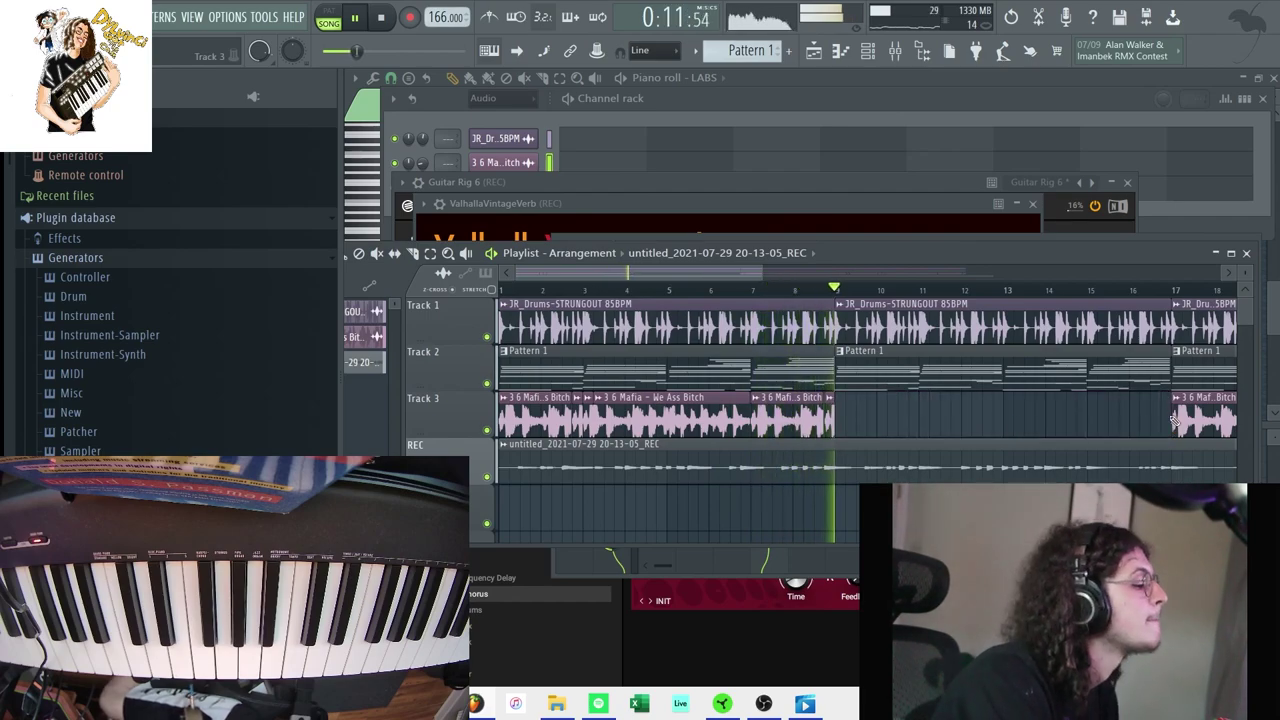
Step: Lower the REC mixer track's volume slightly and bring the playlist back to the front
left_click(896, 55)
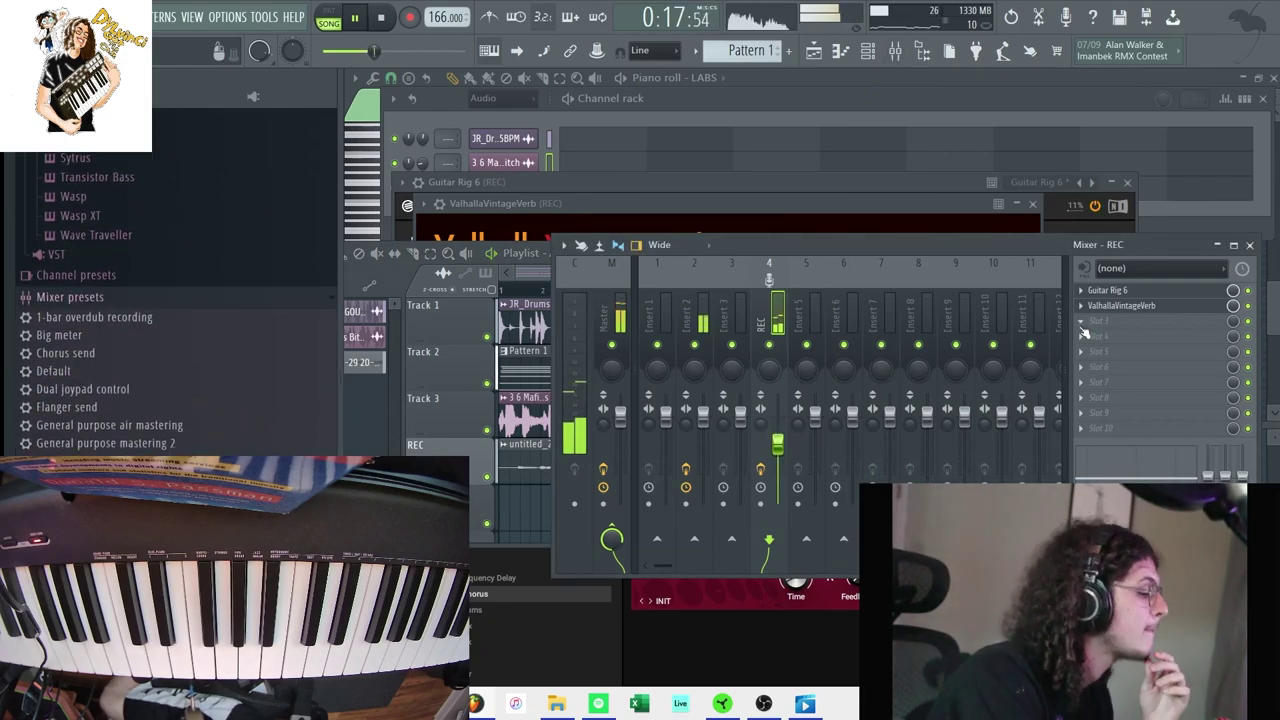
left_click(840, 52)
left_click(814, 52)
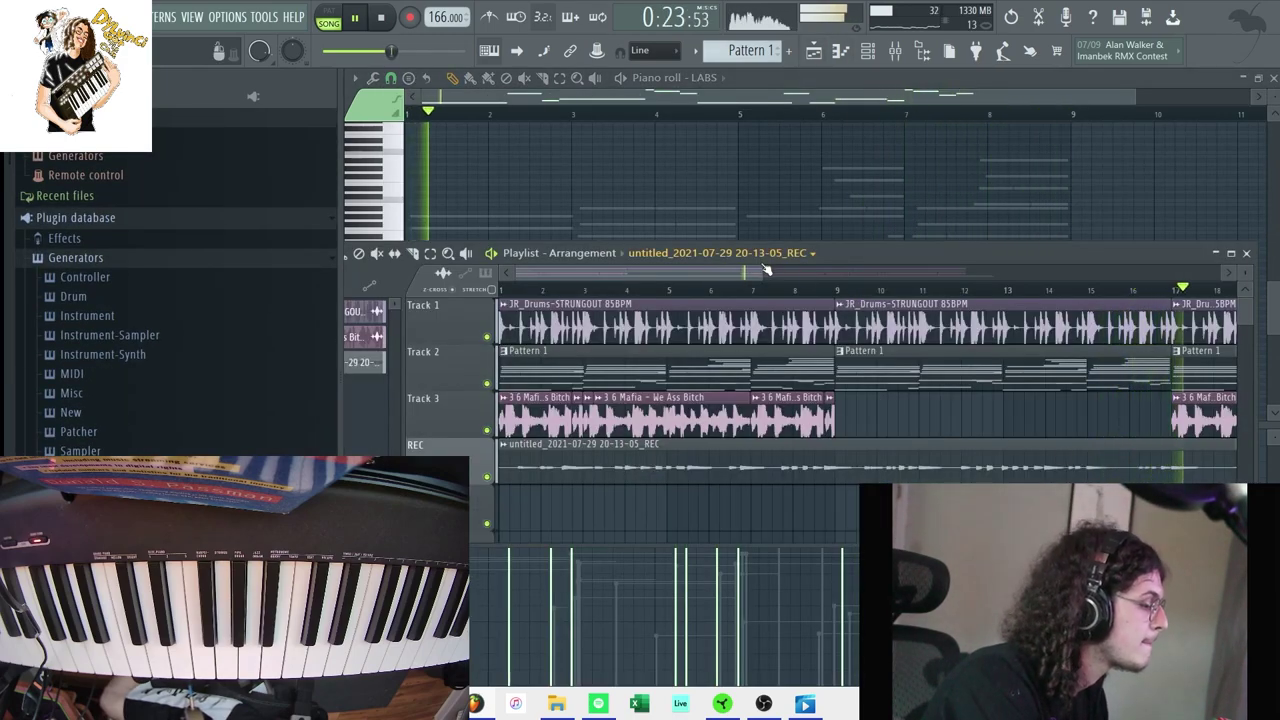
Step: Slice the recorded audio clip on the REC track at bars 17 and 9, and reposition the playlist window
left_click_drag(762, 271, 904, 271)
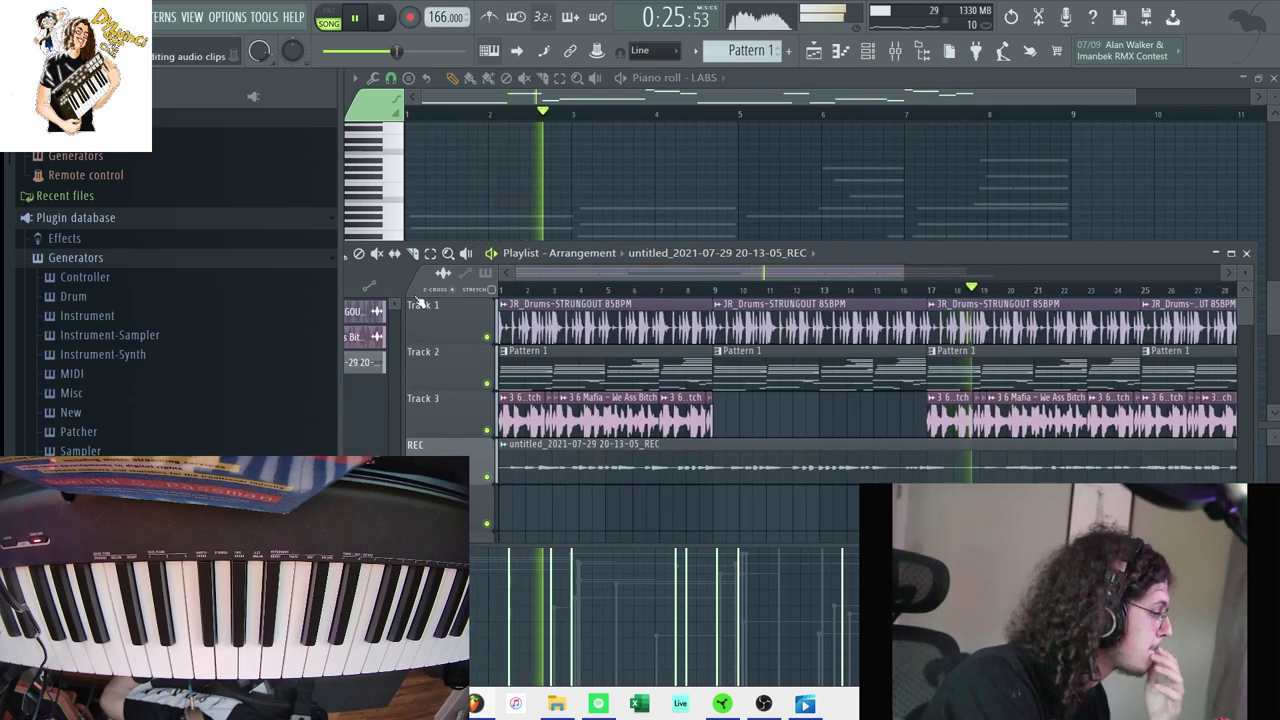
left_click(930, 460)
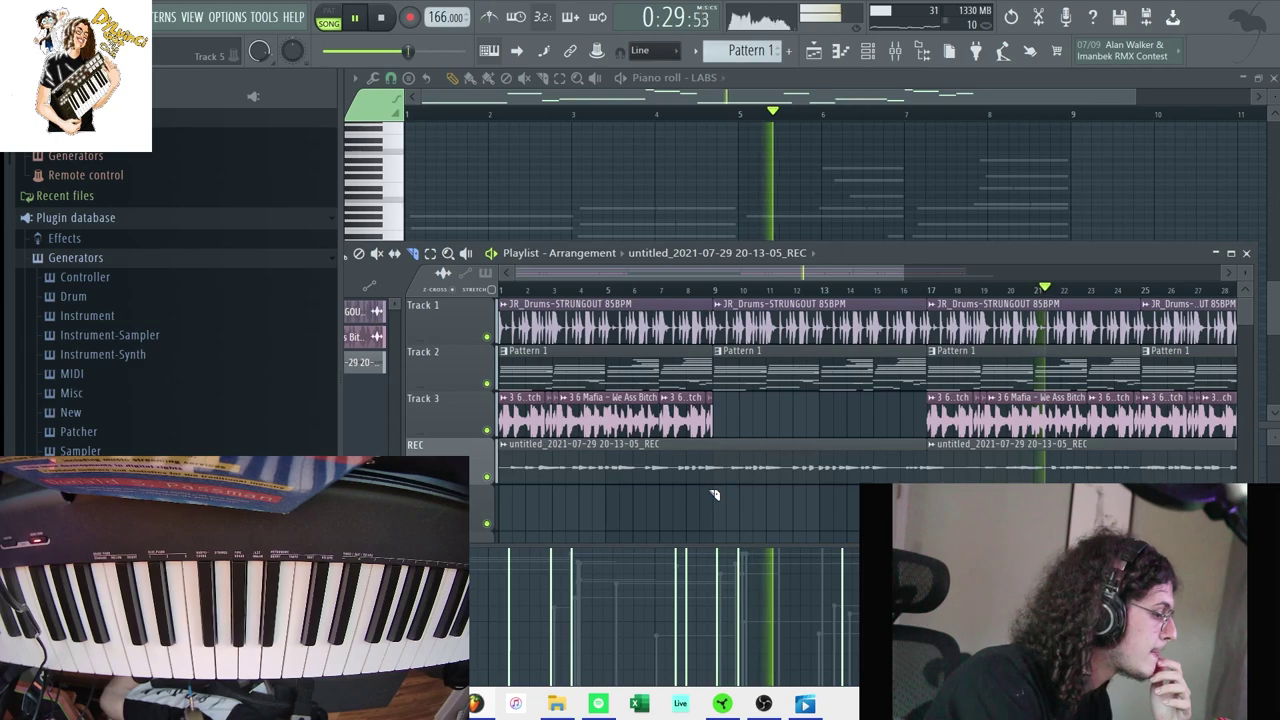
left_click(716, 453)
key("d")
double_click(857, 252)
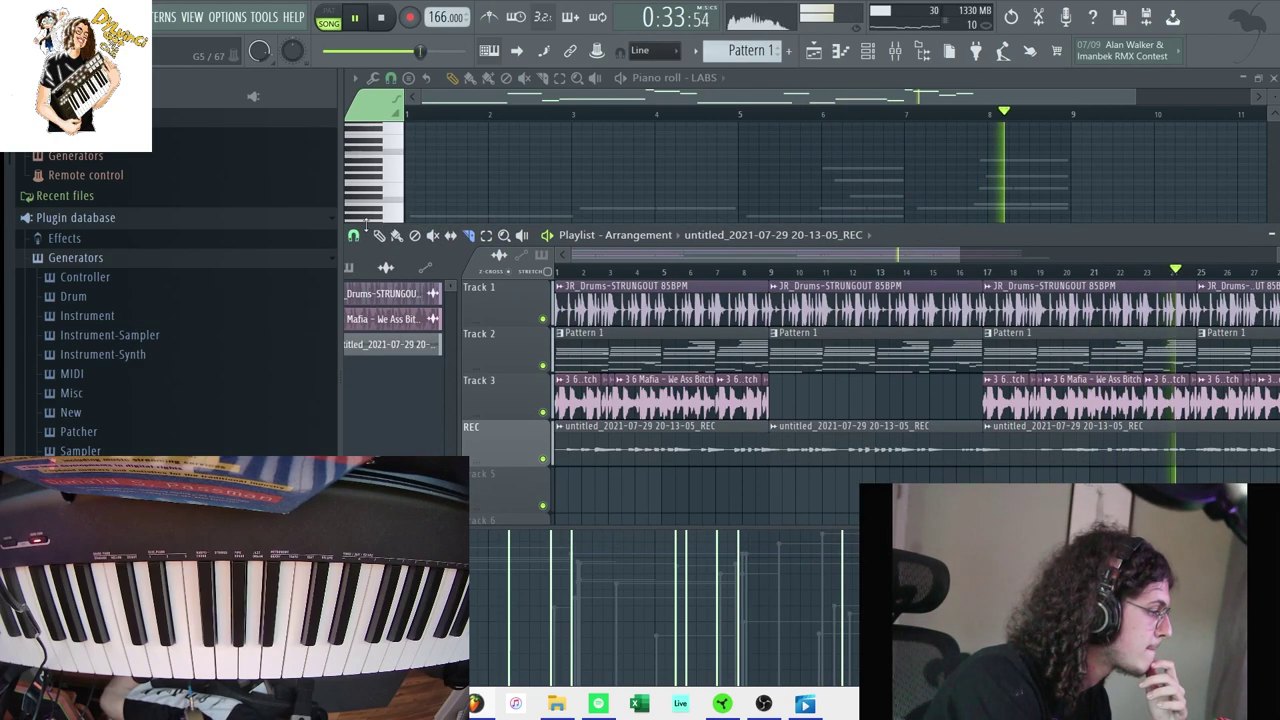
Step: Move the recording's section from bar 17 onto Track 5 and cut off everything after the start of bar 33
left_click(988, 481)
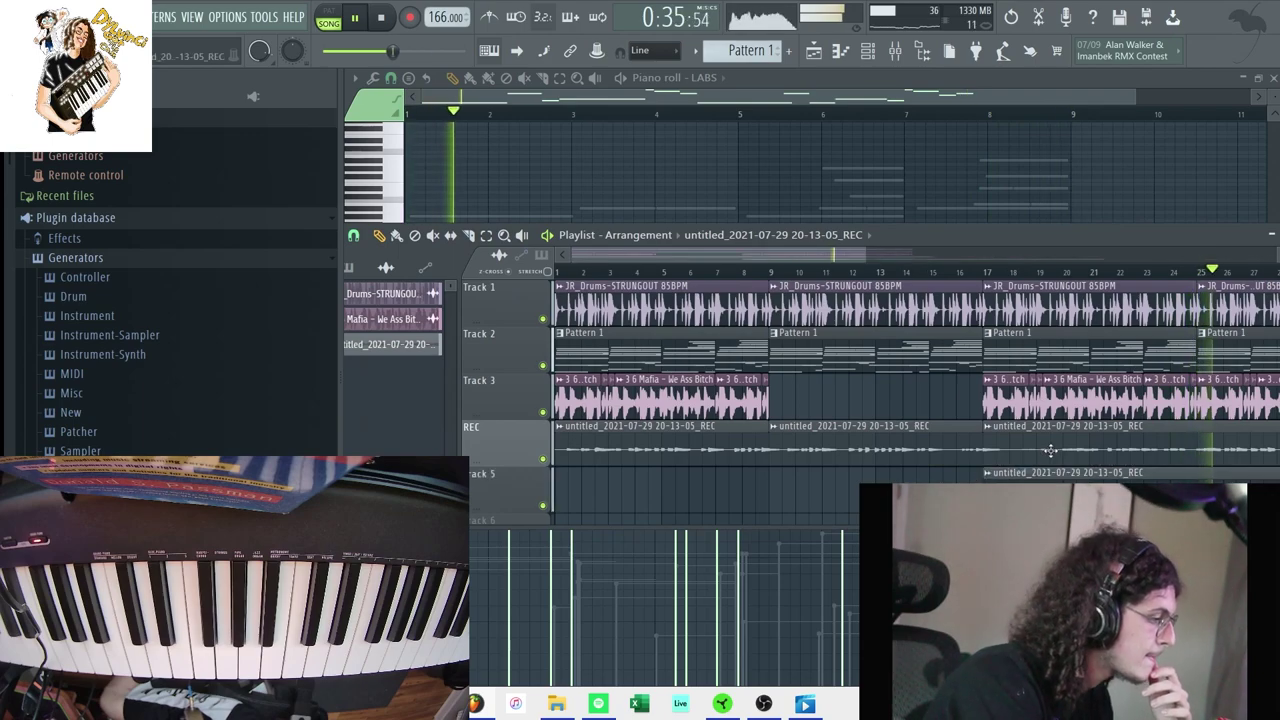
right_click(1050, 451)
left_click_drag(814, 252, 958, 252)
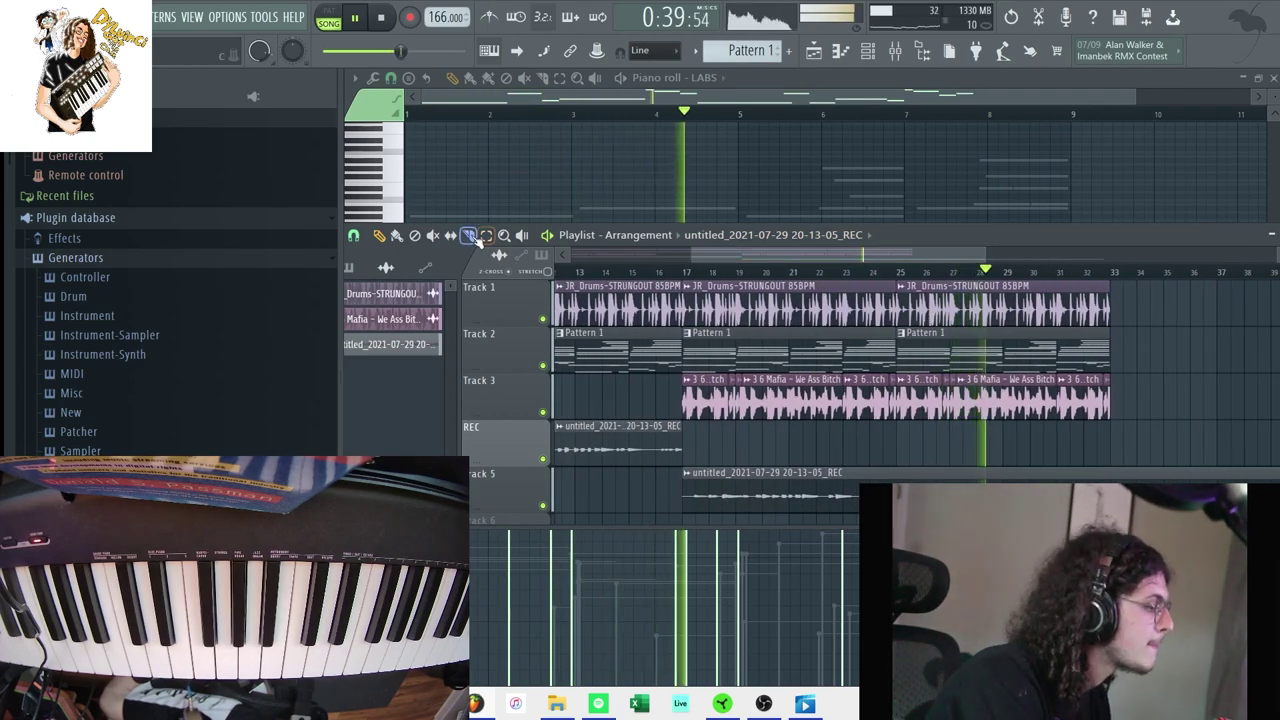
left_click(1117, 471)
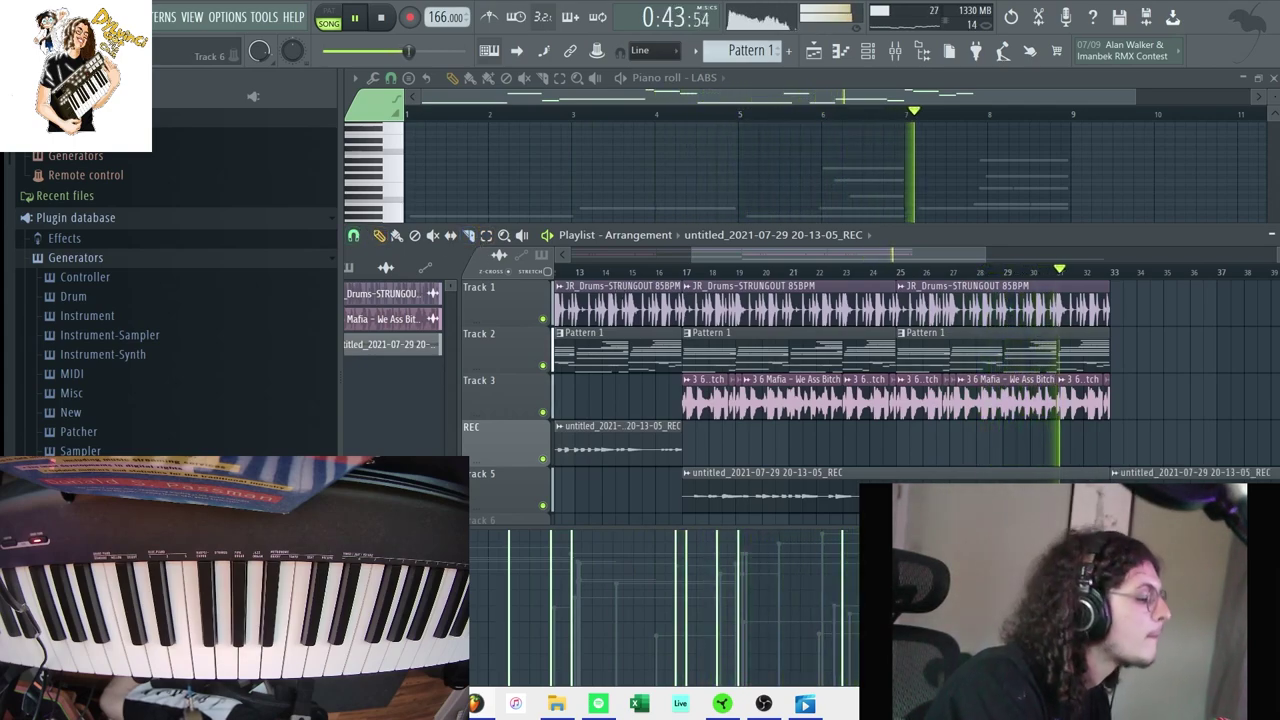
right_click(1122, 488)
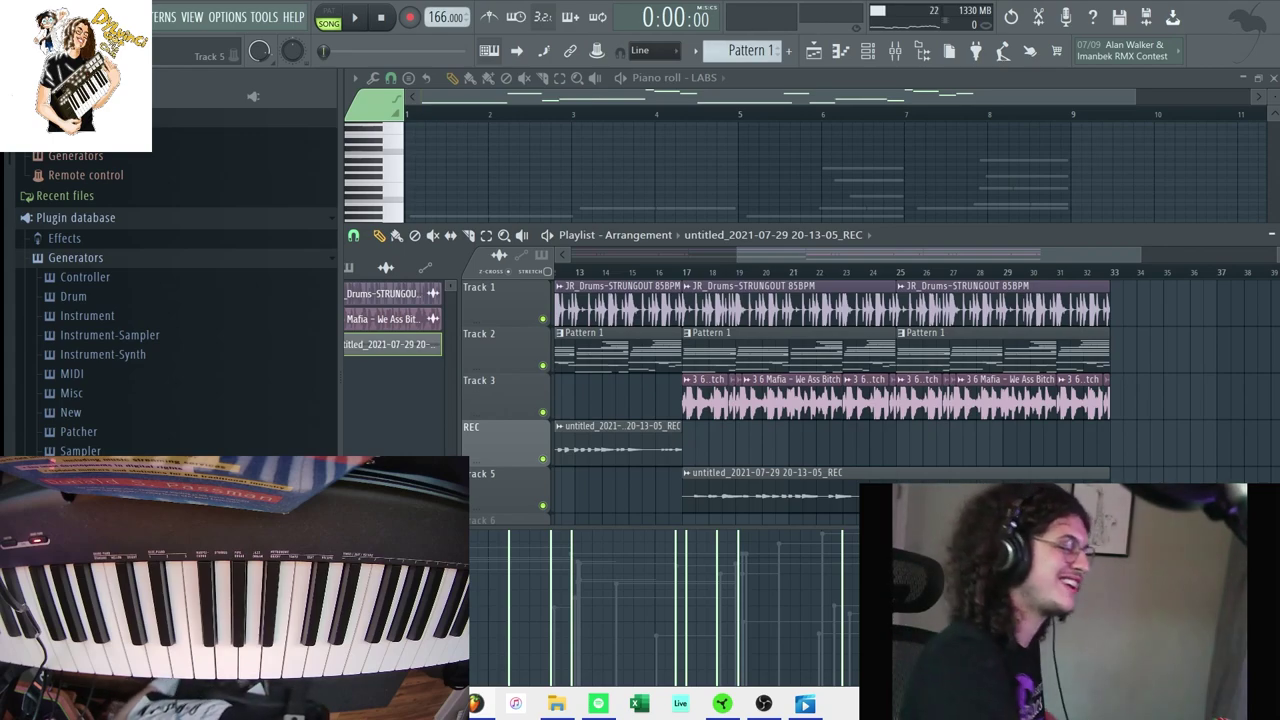
Step: Examine the Guitar Rig 6 and ValhallaVintageVerb effects on the REC mixer track, and play the song
left_click(896, 55)
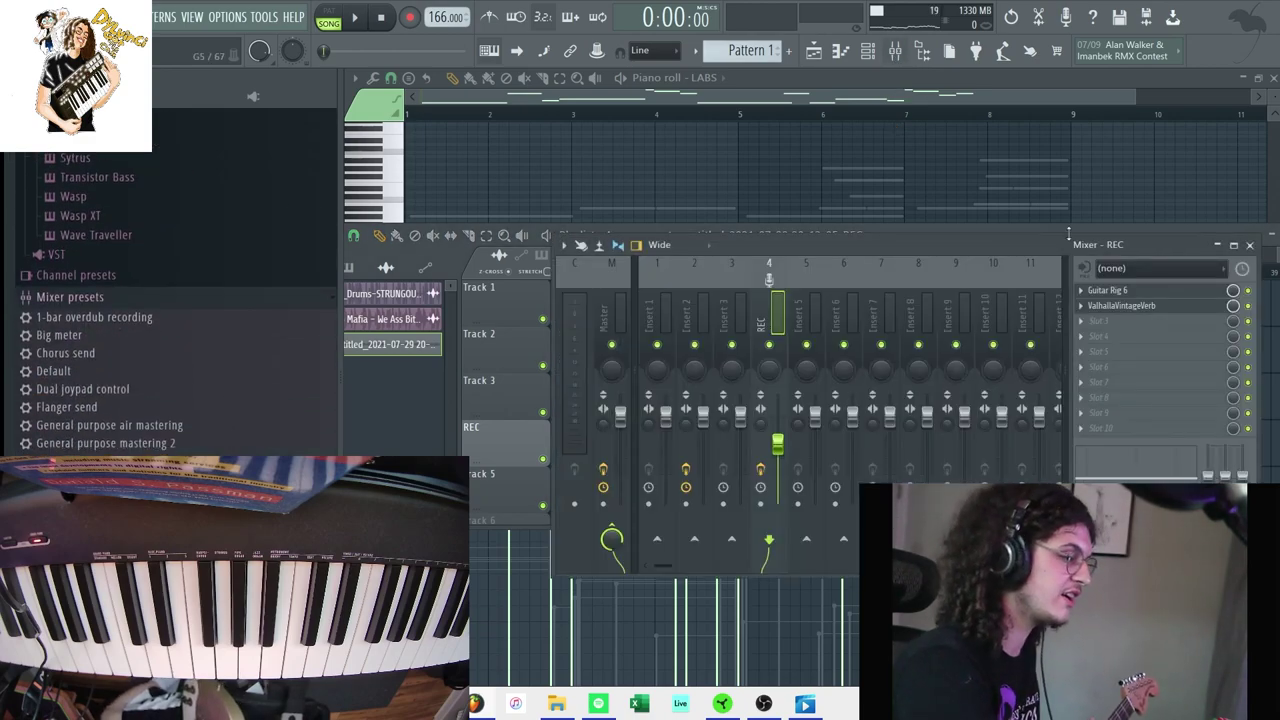
left_click(1110, 290)
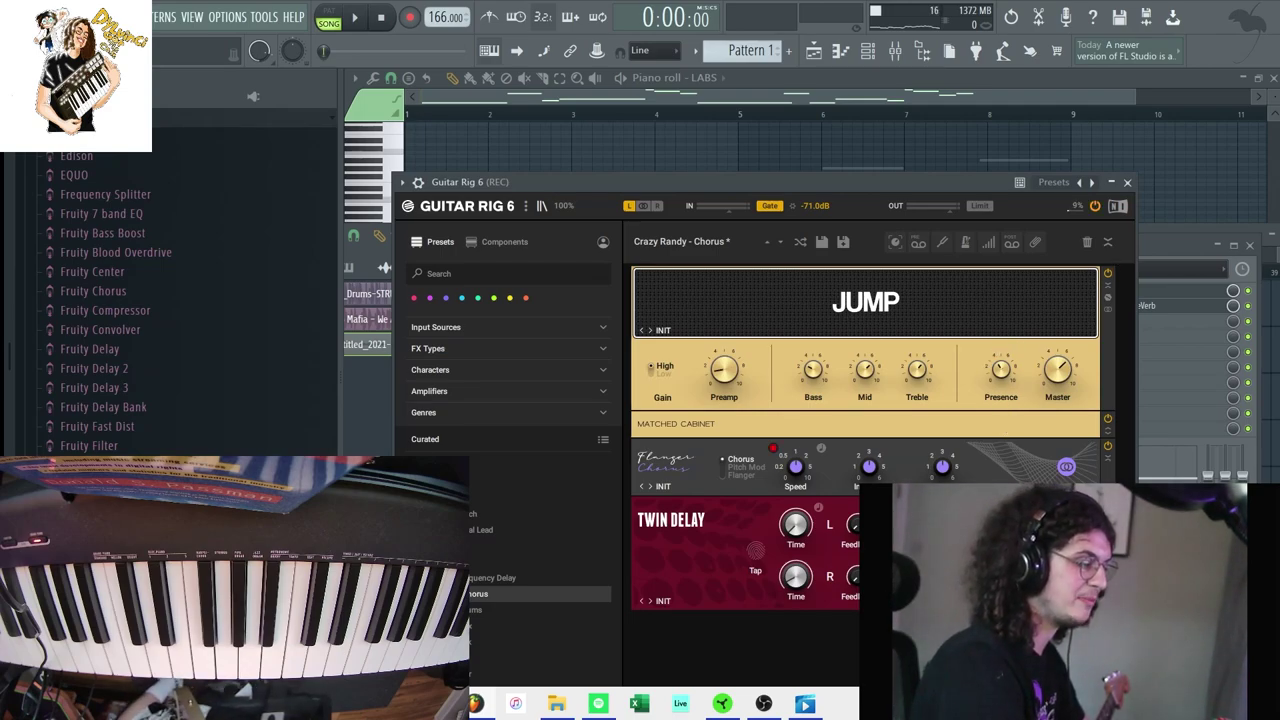
left_click(1128, 182)
left_click(1130, 308)
left_click(1130, 308)
key("space")
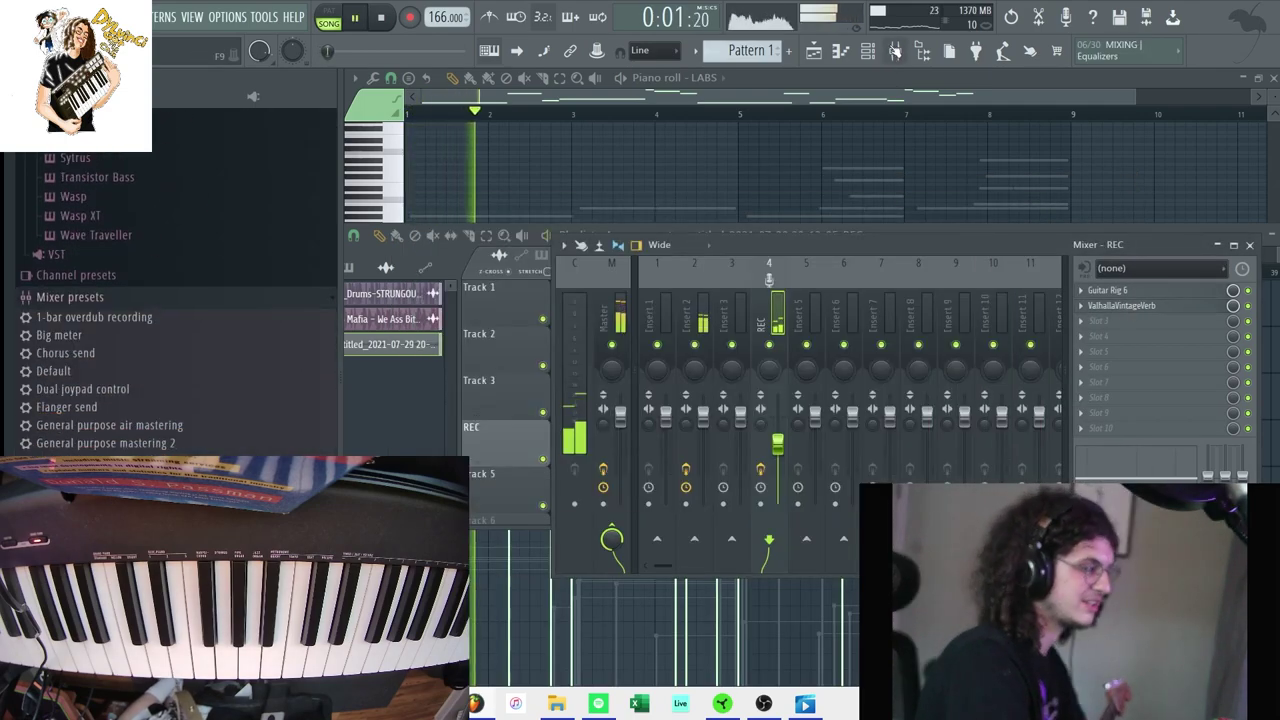
Step: Close the mixer, bring the playlist view back to bar 1, stop playback and create the new pattern Pattern 2
key("F9")
left_click_drag(760, 253, 590, 253)
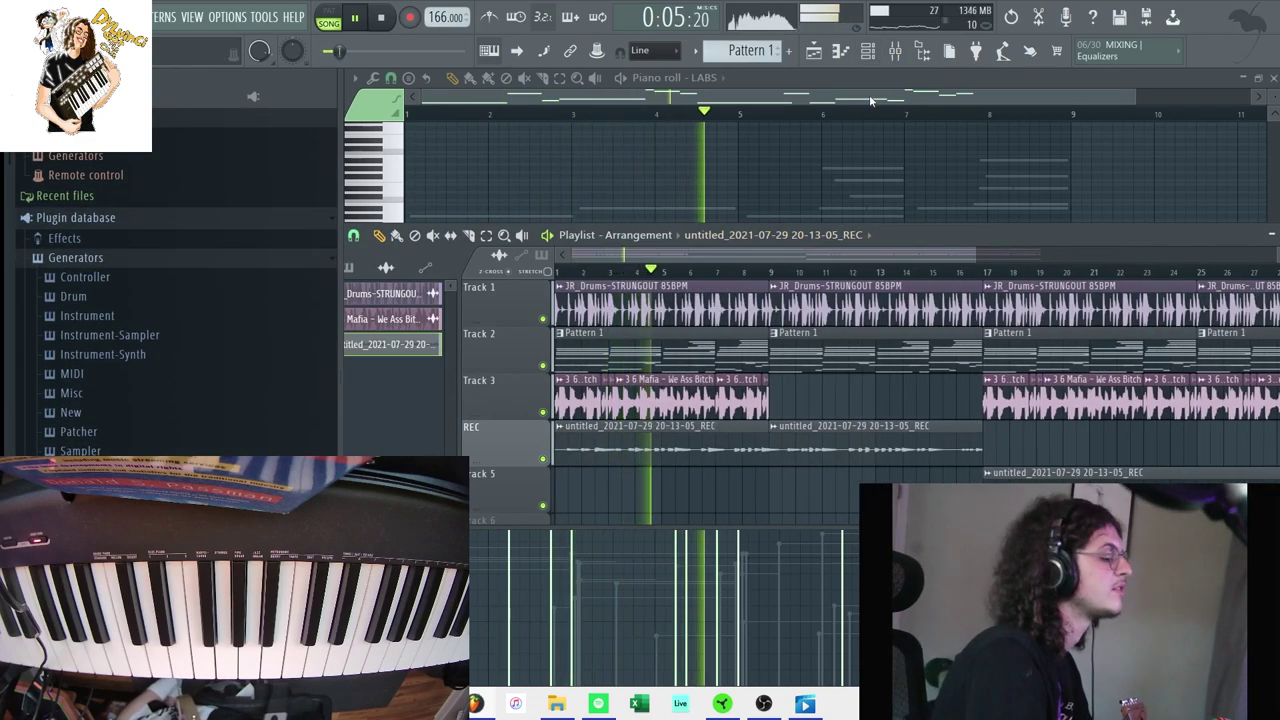
key("space")
left_click(790, 55)
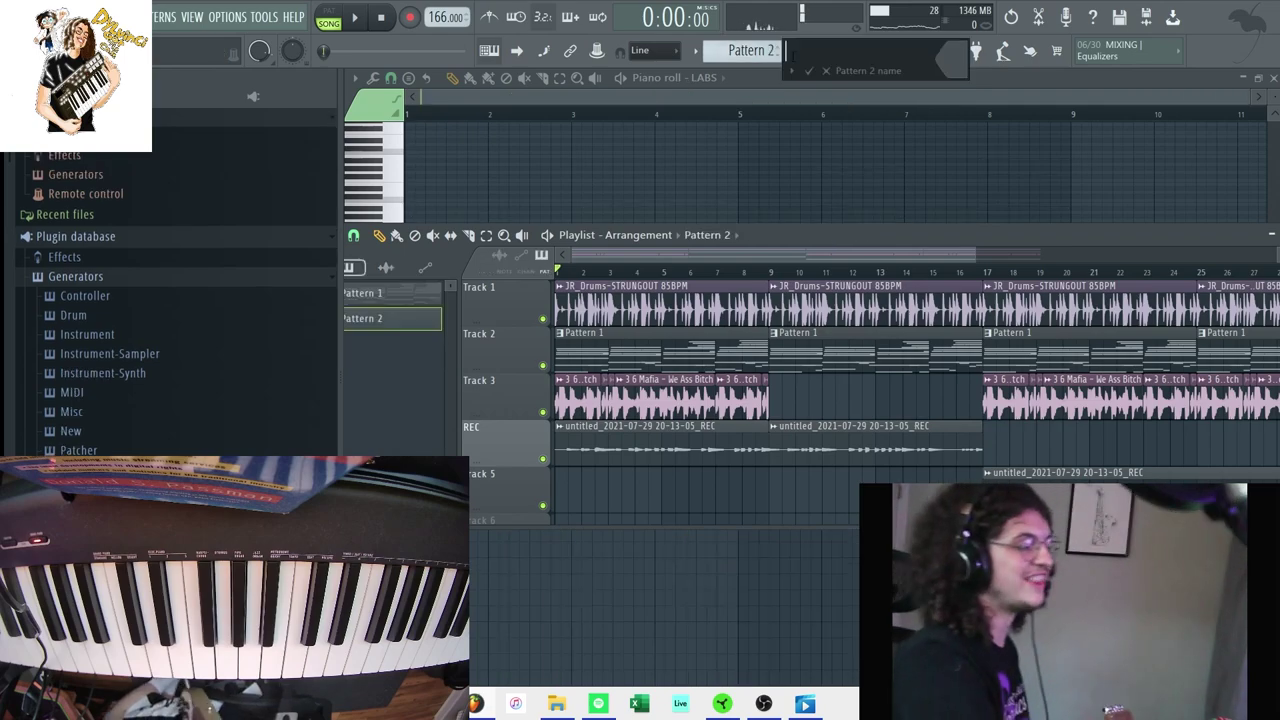
key("Return")
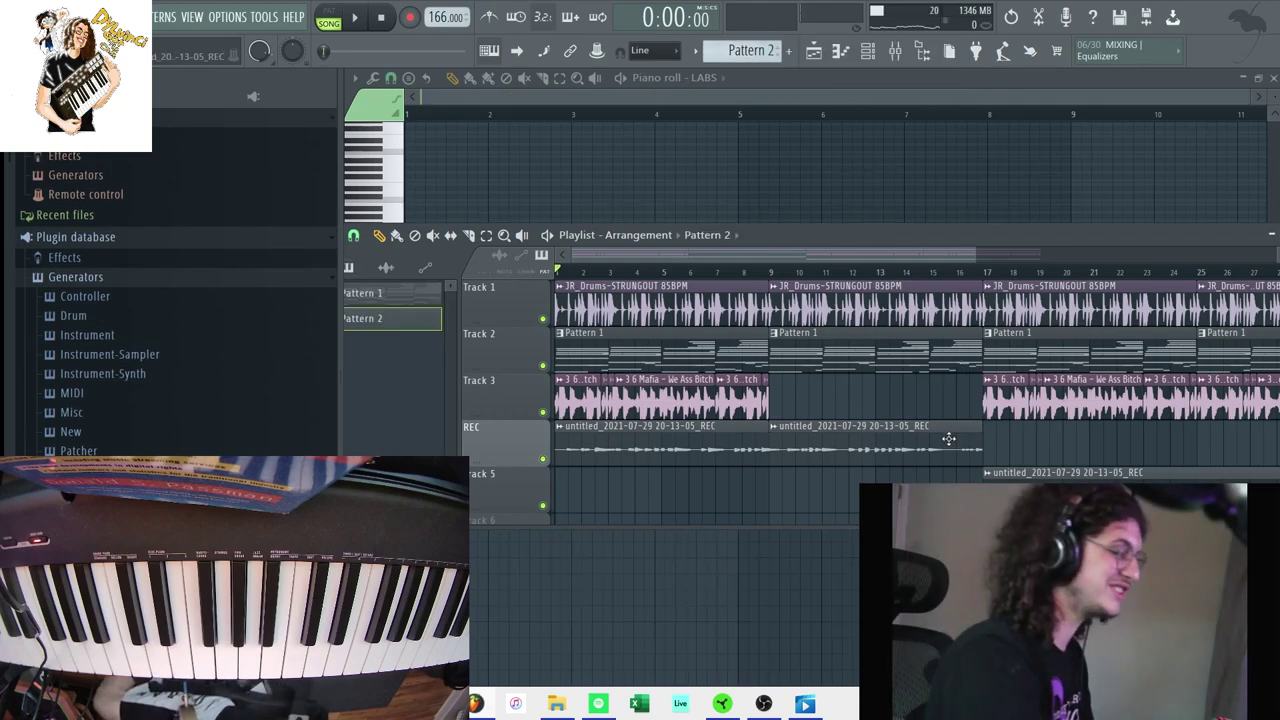
Step: Place Pattern 2 on Track 6 from bar 9 to 17 instead of Track 1's drum loop clip there, and select that range for looping
scroll(840, 466, "down", 2)
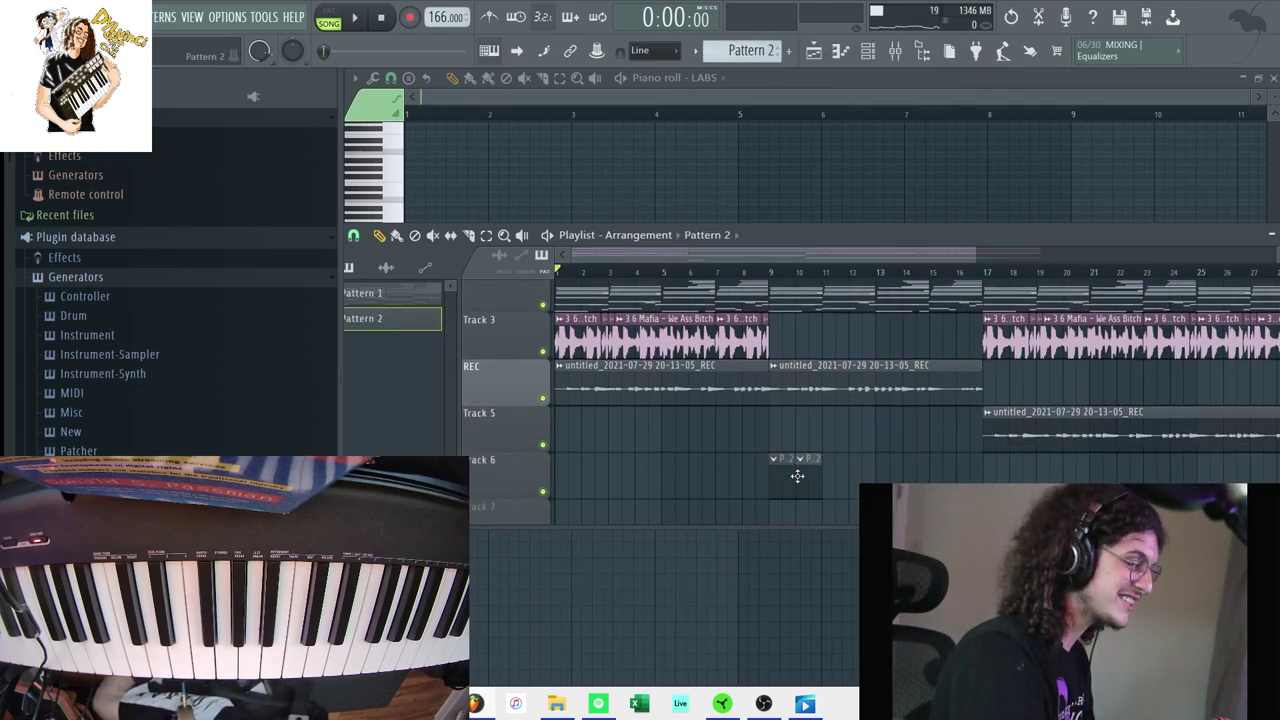
left_click_drag(793, 476, 960, 476)
scroll(985, 340, "up", 2)
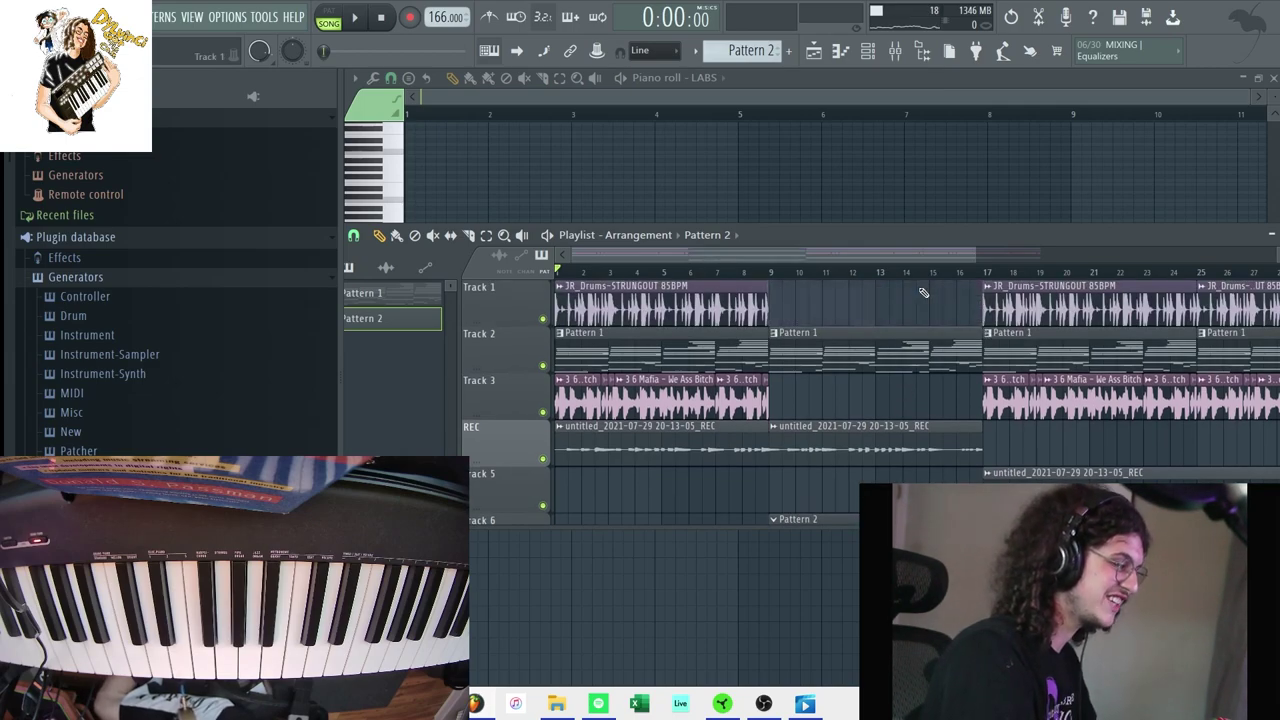
left_click_drag(771, 279, 984, 290)
Step: Add Dylvinci Snare 1 from Dylvinci Kit Vol. 2 to the channel rack, with one snare hit per bar in Pattern 2
left_click(869, 55)
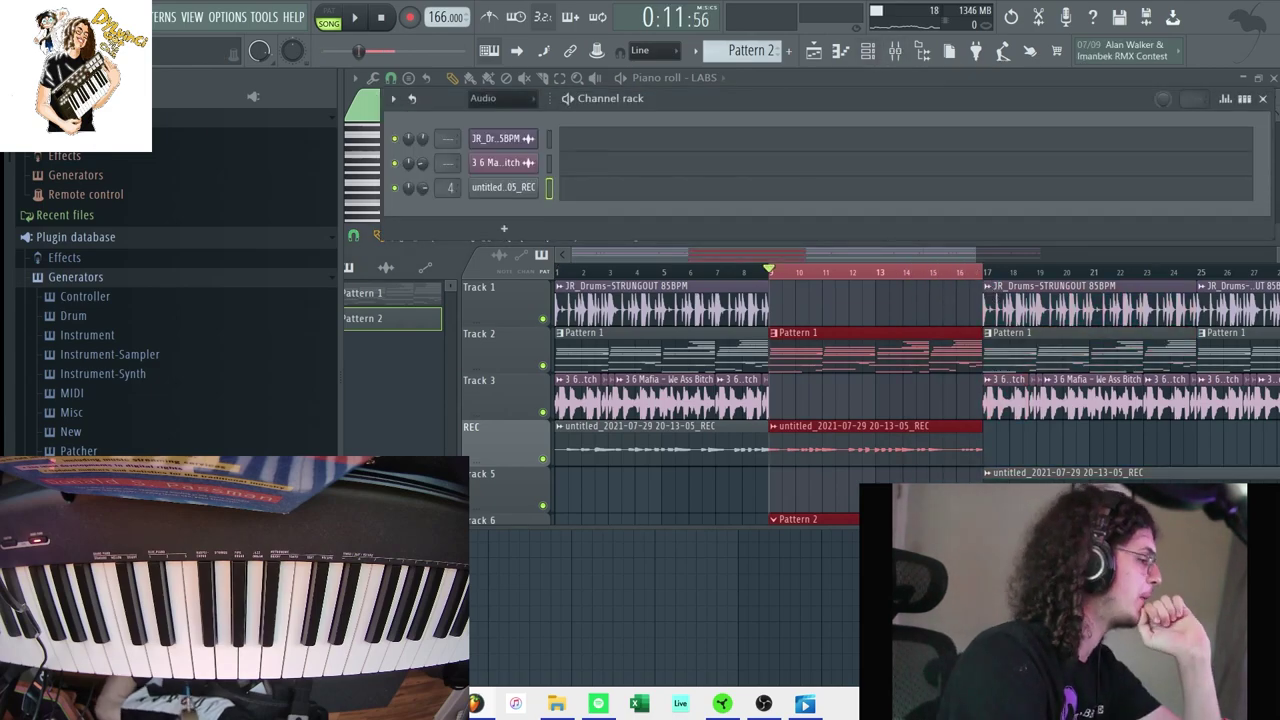
left_click(40, 78)
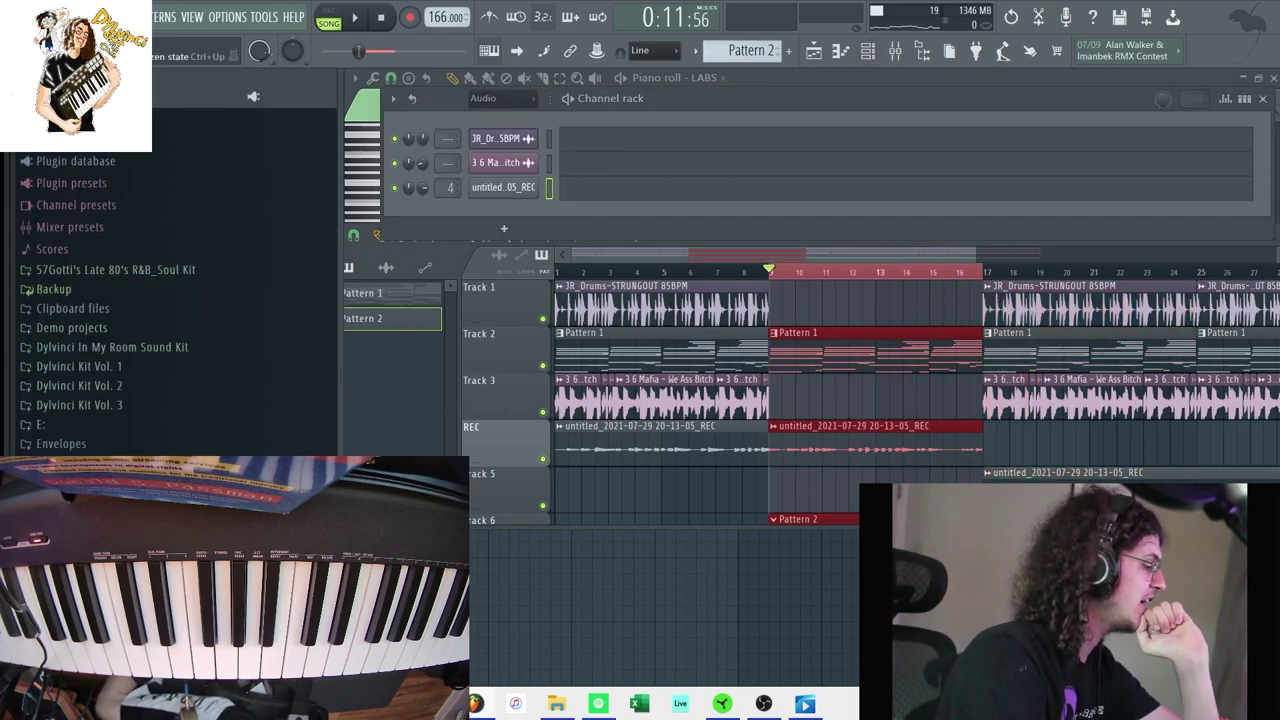
left_click(95, 394)
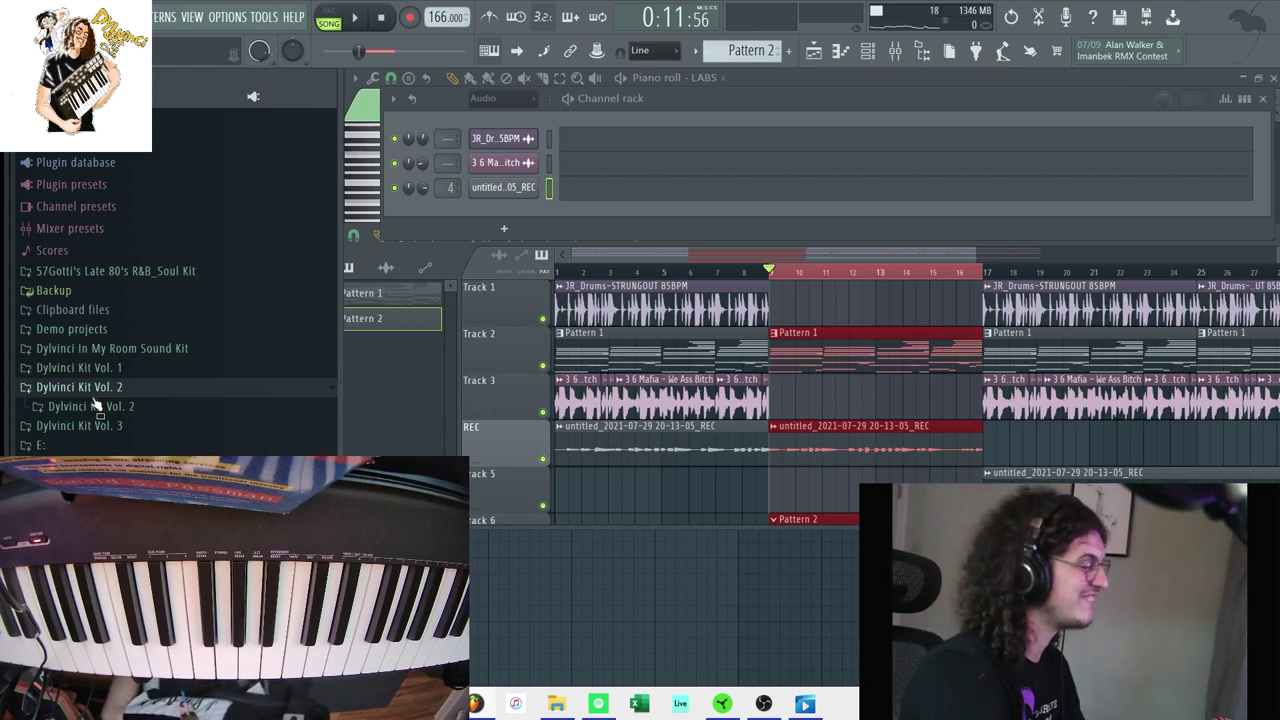
left_click(97, 406)
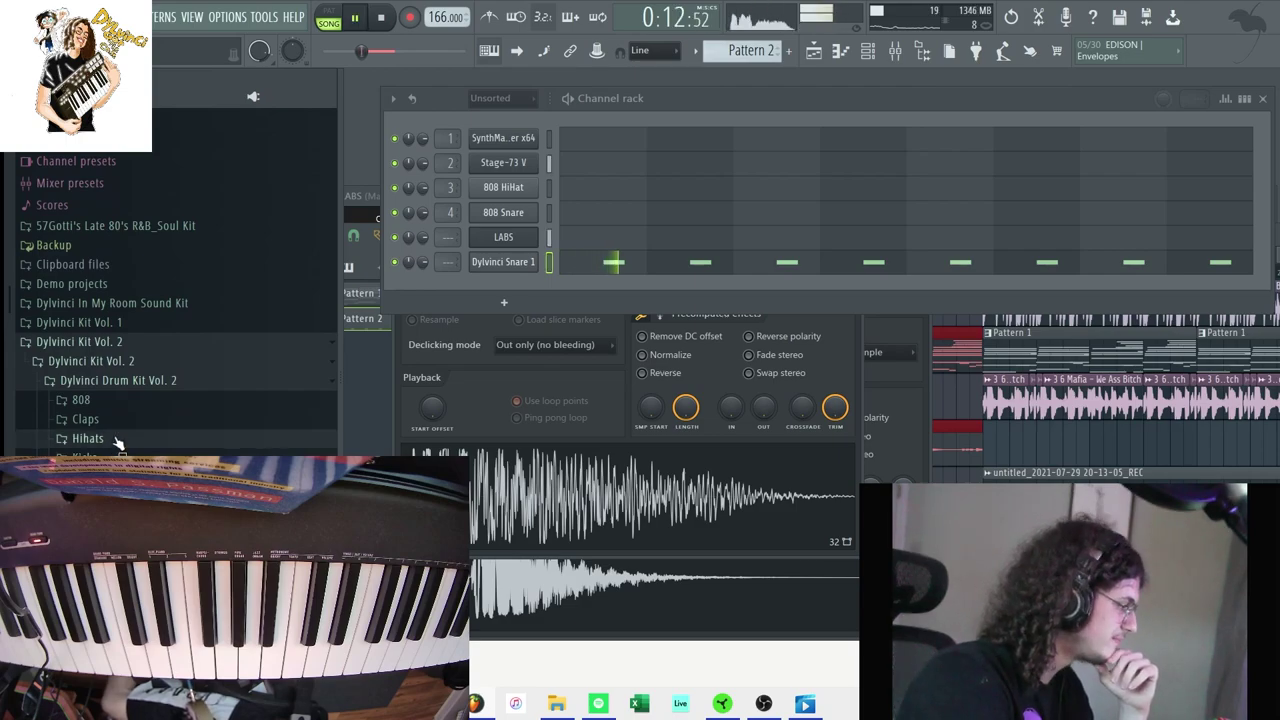
Step: Add Dylvinci Hat 5 from the kit's Hihats folder as a new channel and fill every second step
left_click(100, 438)
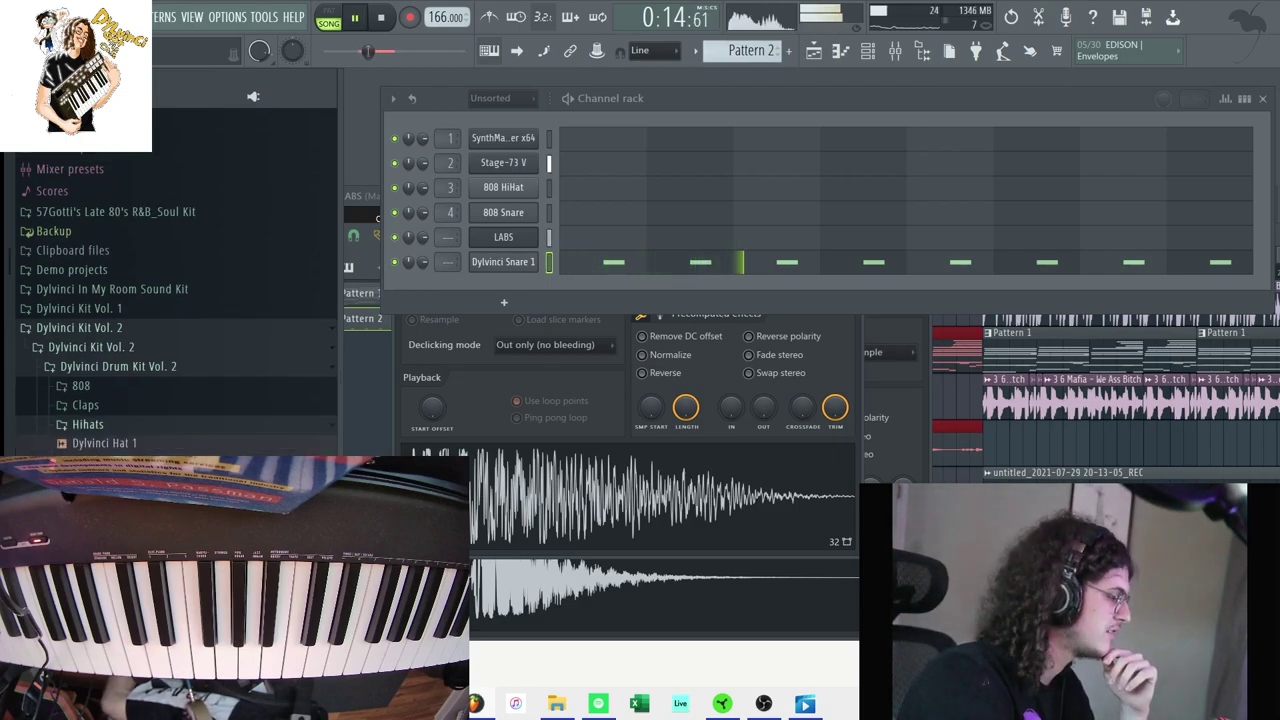
left_click_drag(517, 291, 526, 285)
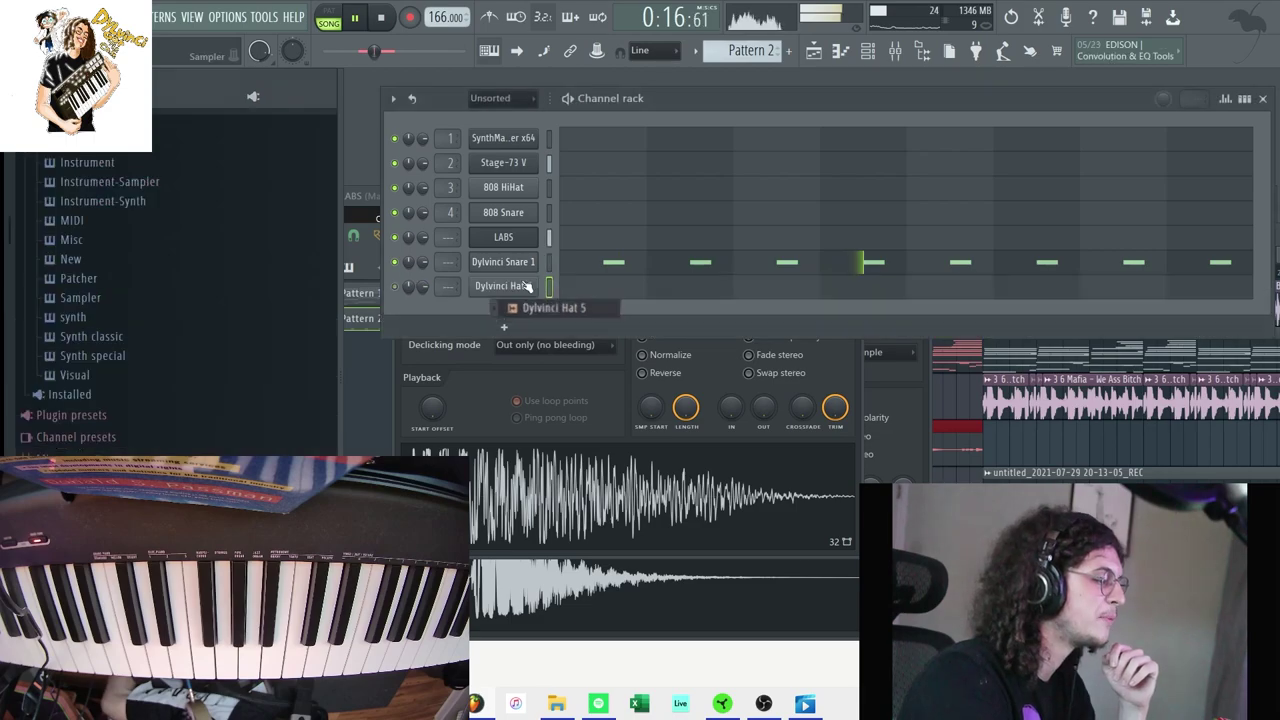
right_click(534, 280)
left_click(762, 336)
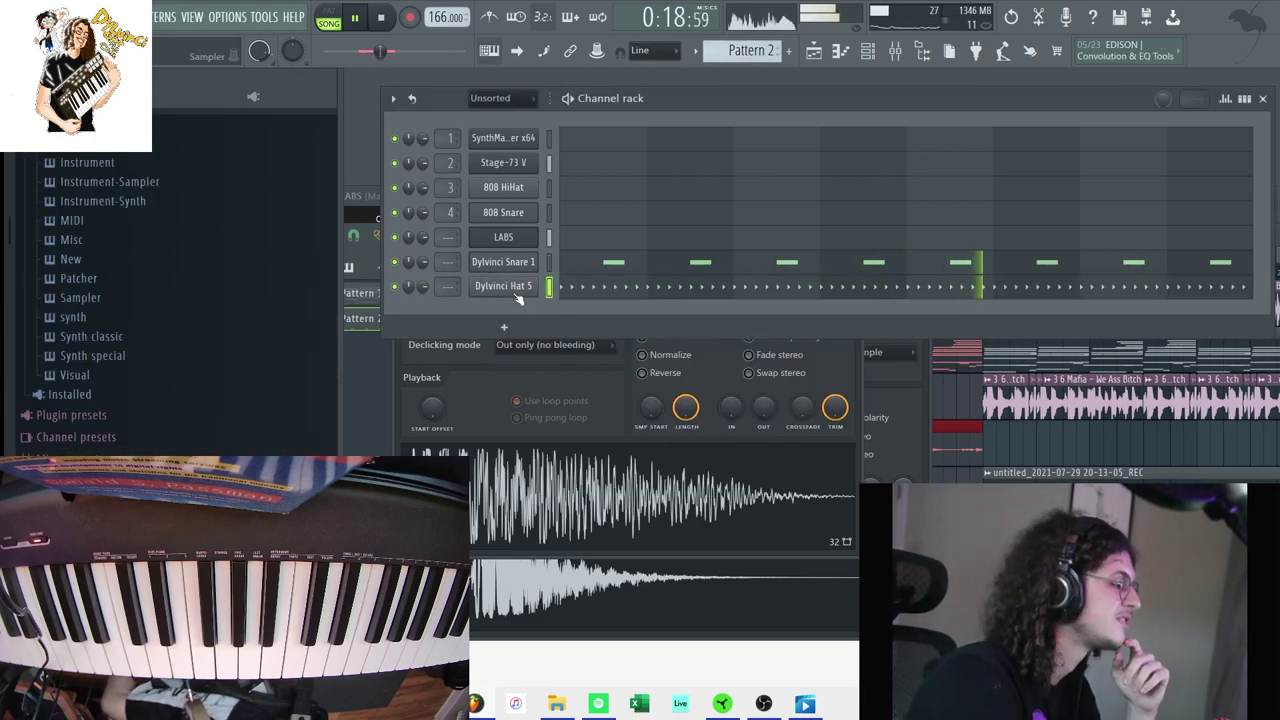
Step: Browse the kick samples of both Dylvinci kits and add Kick 13 from Dylvinci Kit Vol. 1 as a new channel
scroll(176, 300, "down", 4)
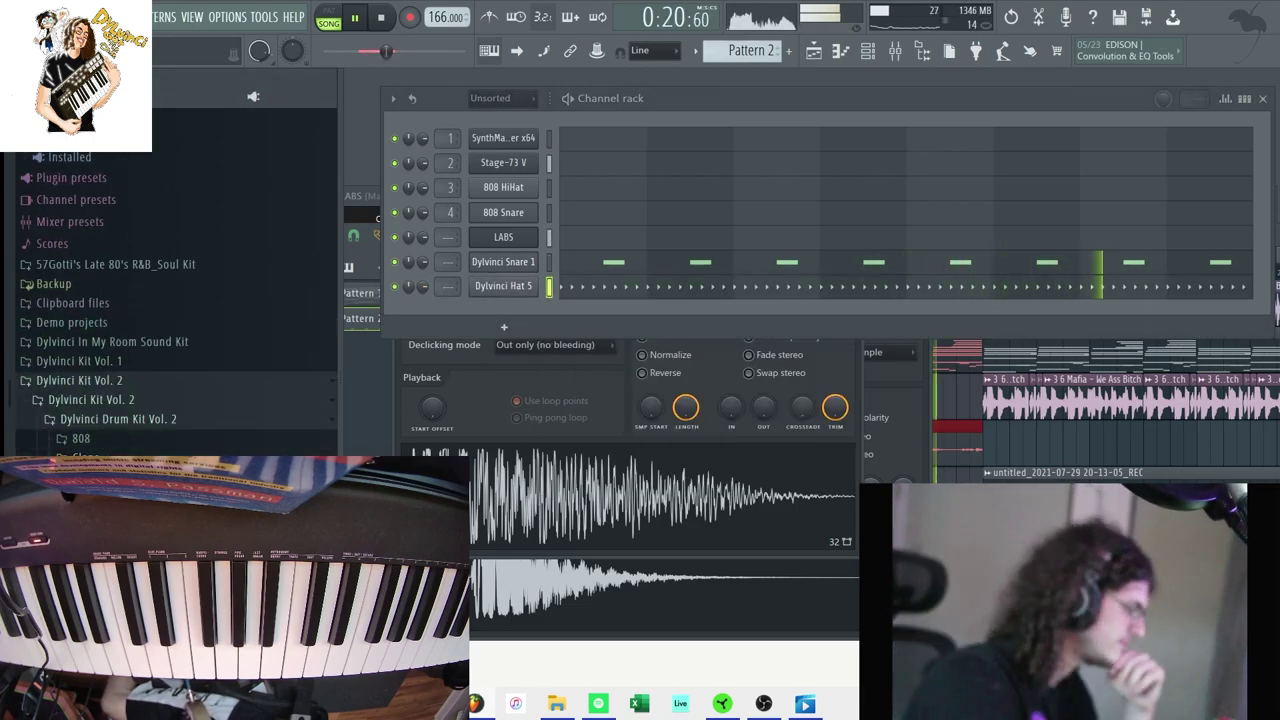
scroll(176, 300, "down", 1)
scroll(170, 300, "down", 5)
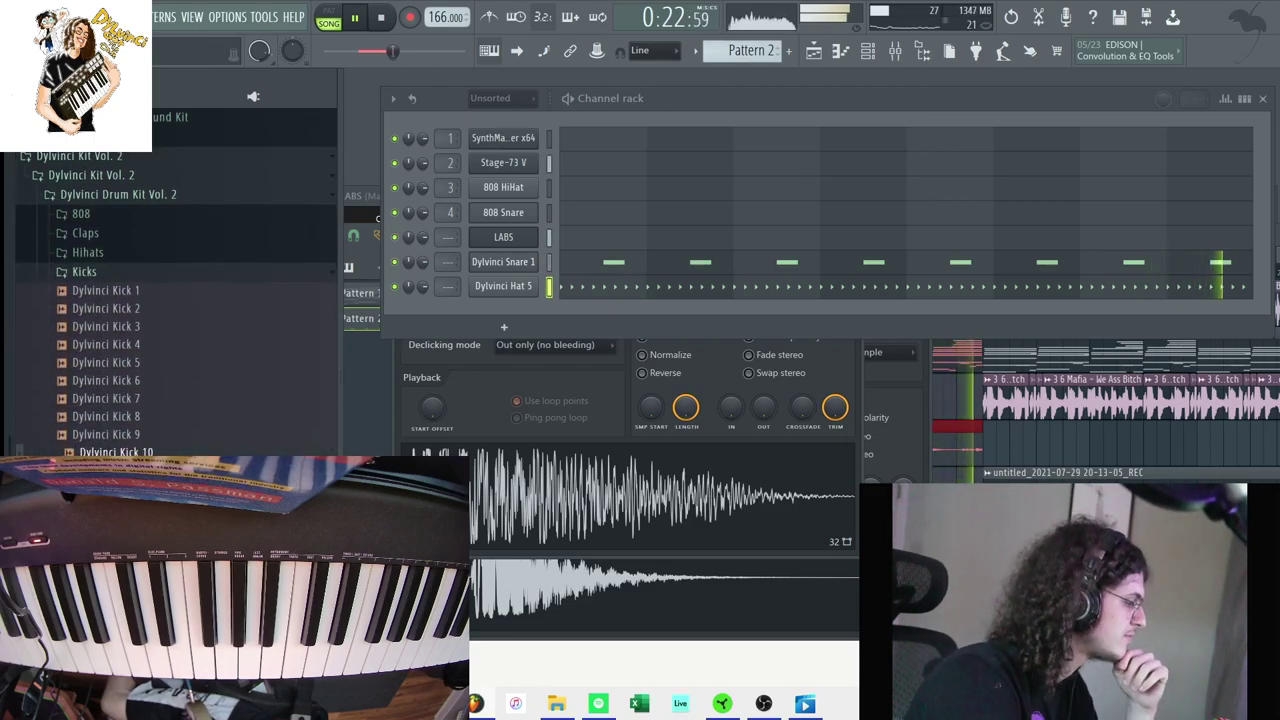
scroll(145, 445, "down", 2)
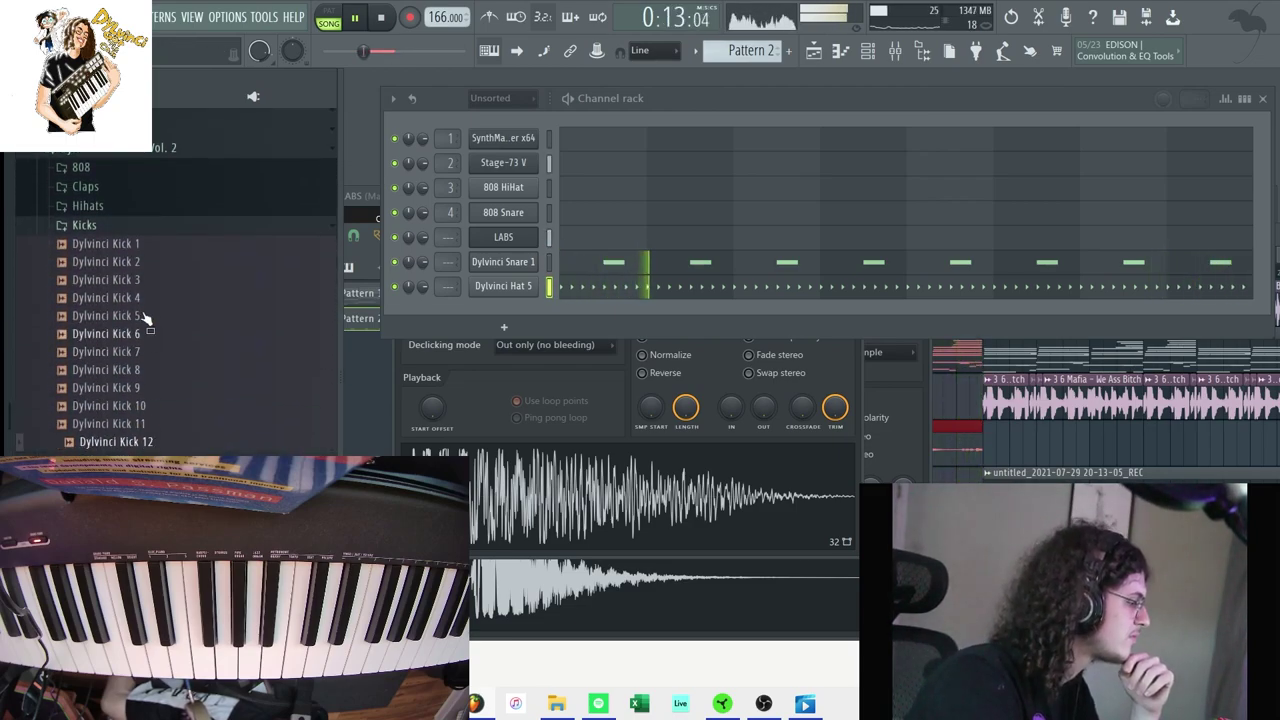
scroll(145, 300, "up", 7)
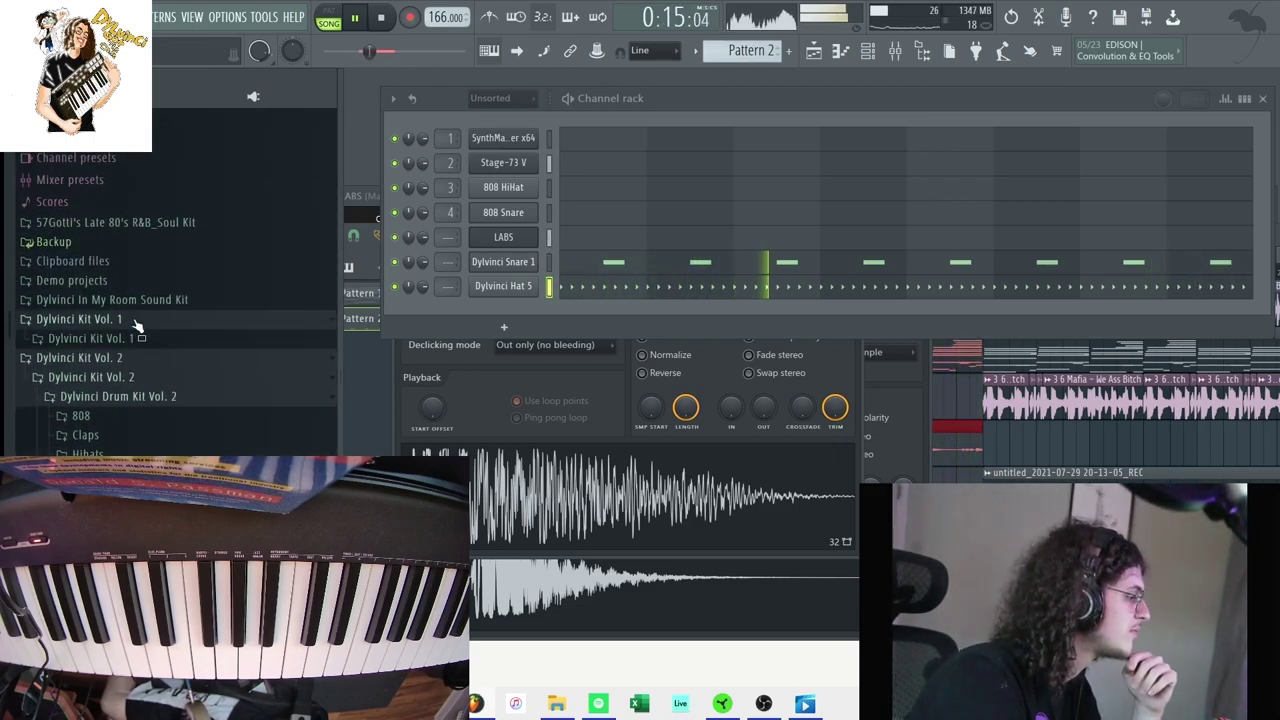
left_click(135, 340)
left_click(125, 358)
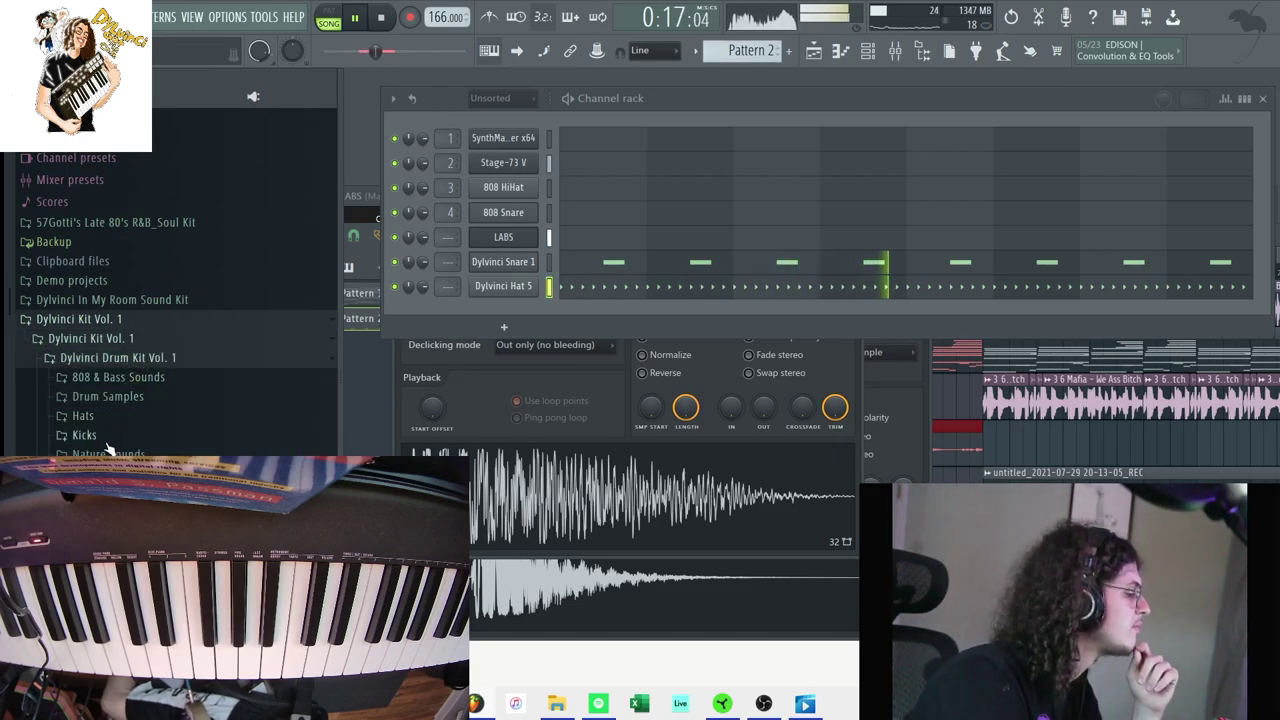
left_click(100, 437)
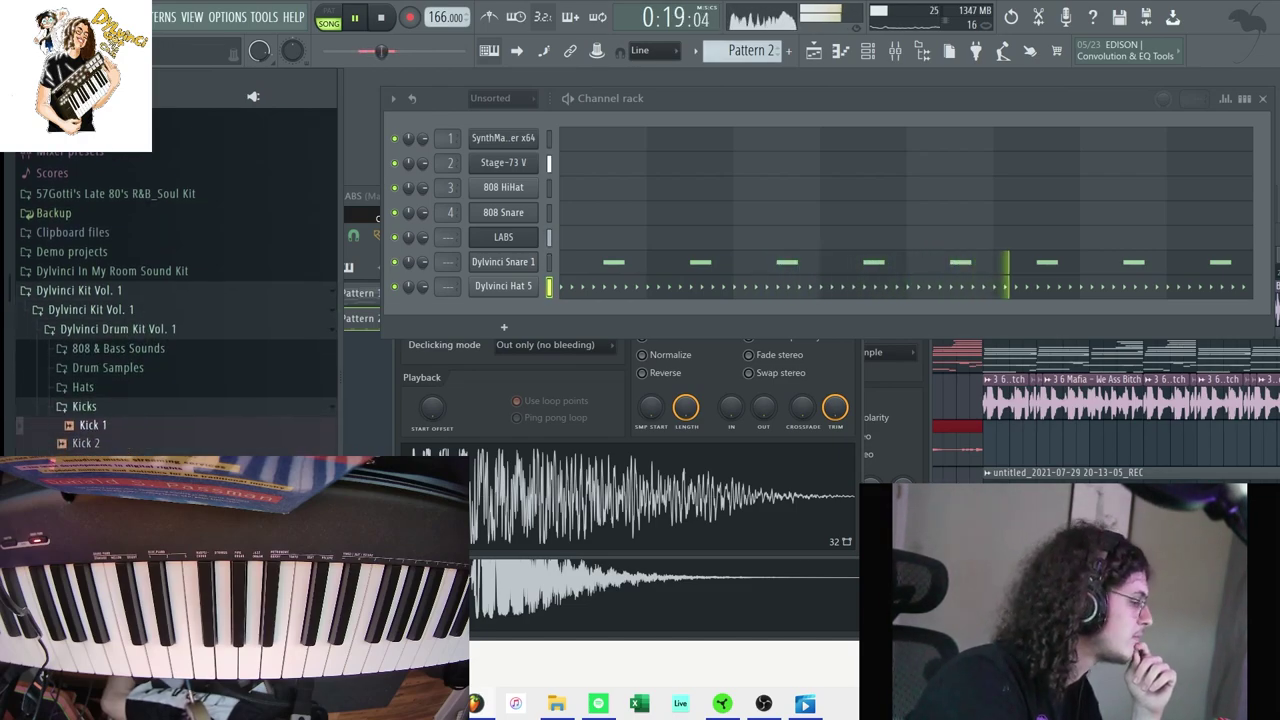
left_click_drag(536, 319, 591, 300)
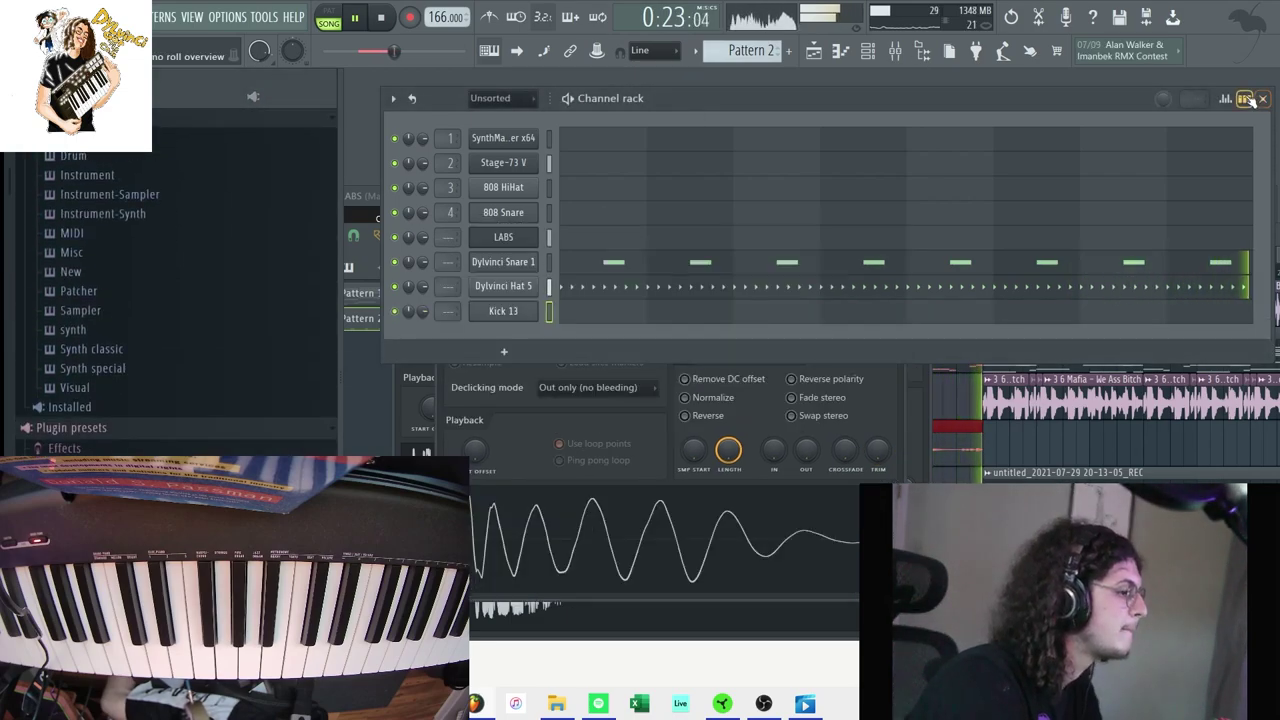
Step: Show the step grid, place Kick 13 hits on steps 1, 3, 19, 21, 33 and 37, and play the loop
left_click(1246, 99)
left_click(592, 311)
left_click_drag(808, 313, 826, 314)
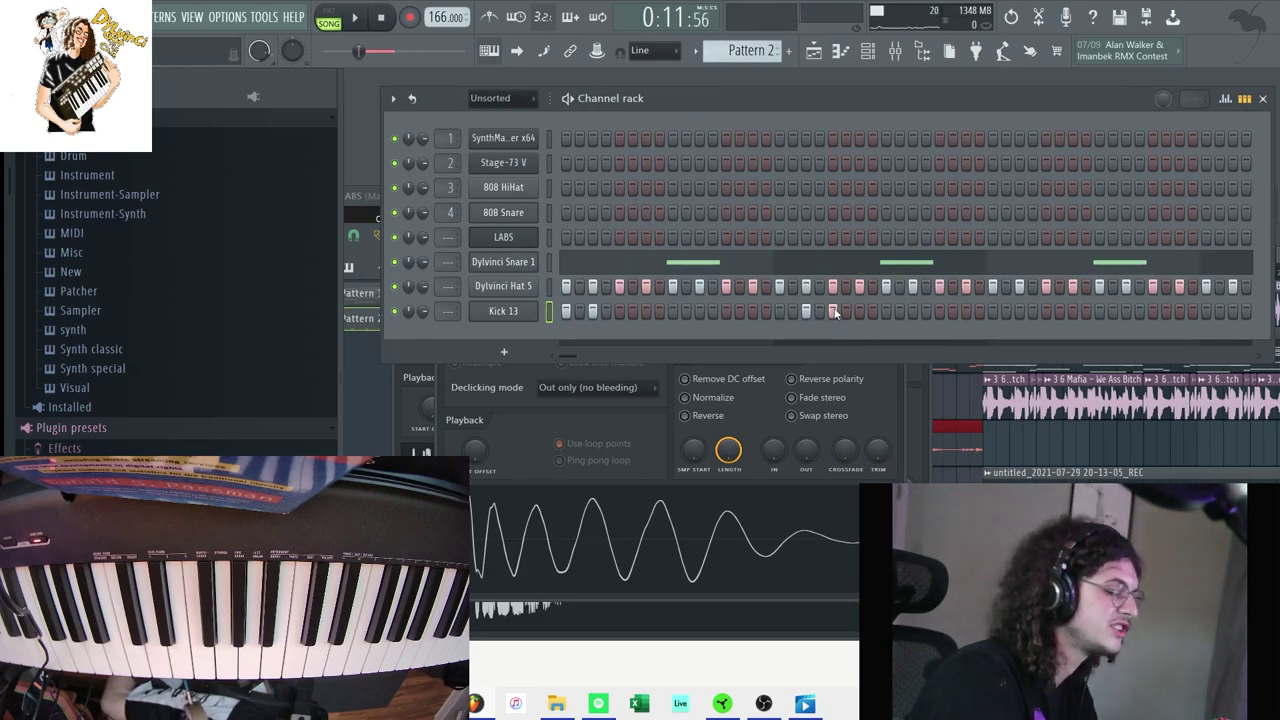
key("space")
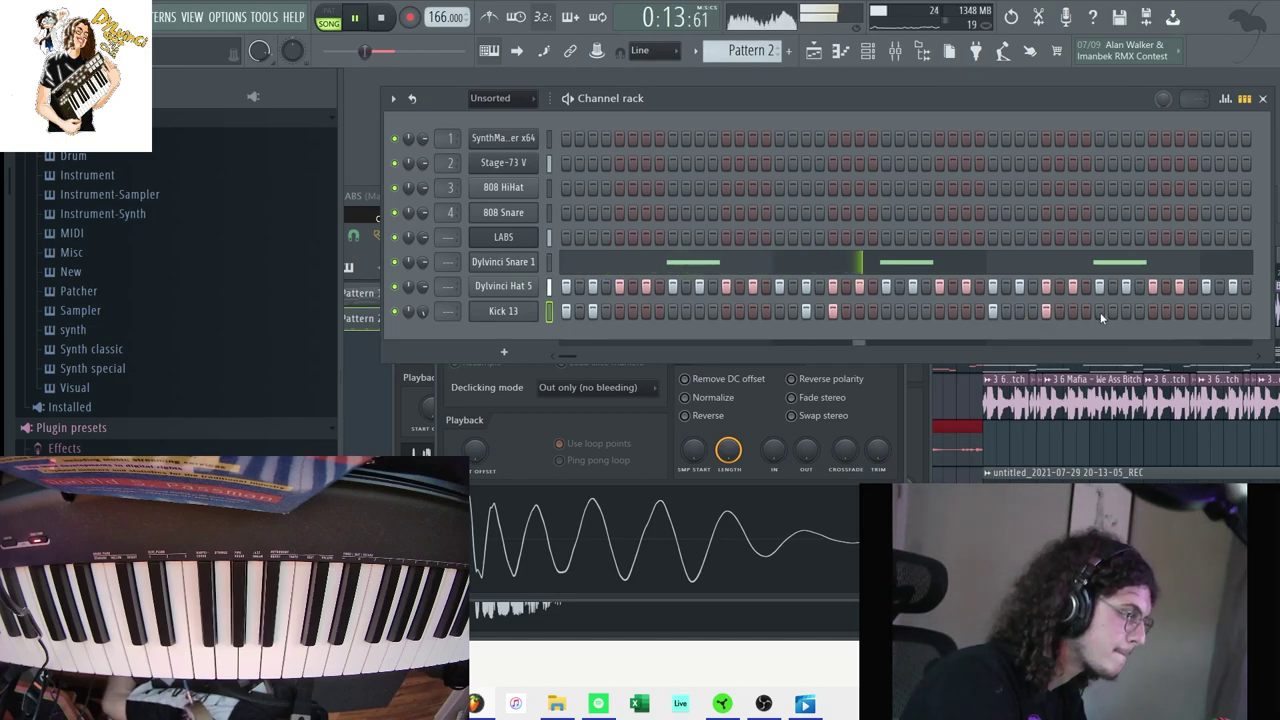
Step: Add kick notes in bar 4 of Kick 13's piano roll, one of them pitched higher, and duplicate the four bars into bars 5 to 8
right_click(519, 313)
left_click(580, 310)
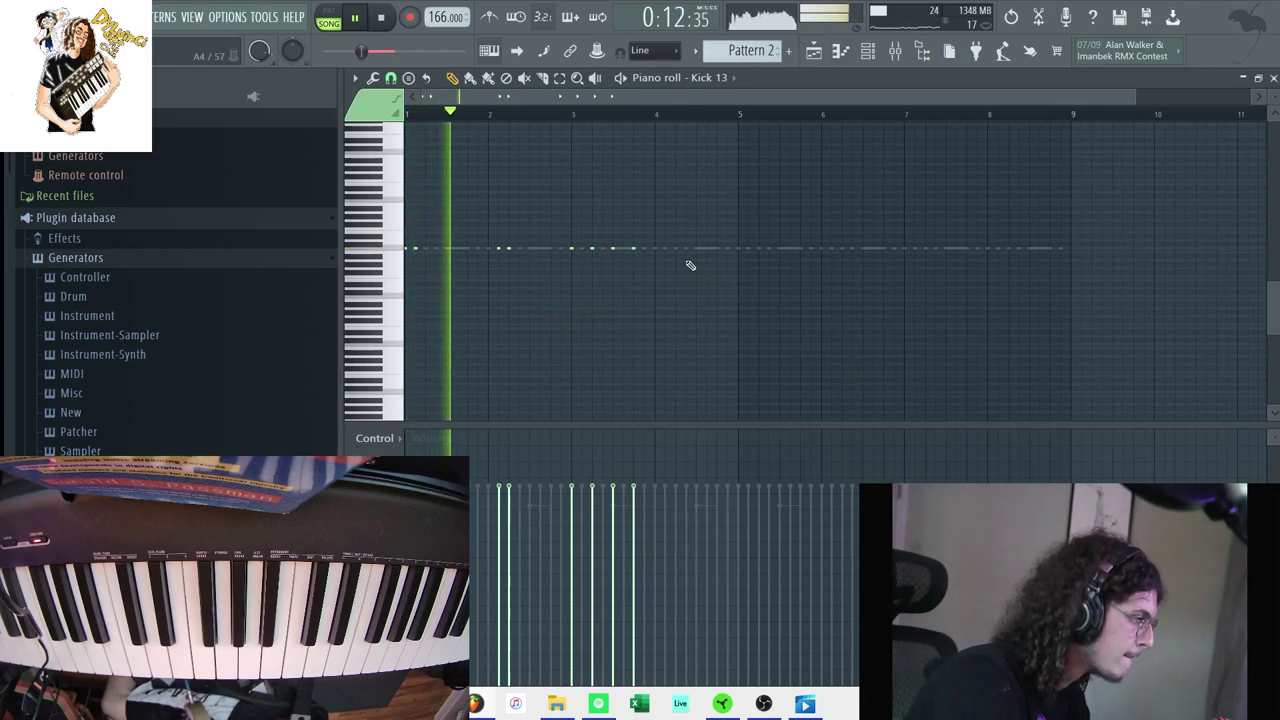
left_click(680, 248)
left_click(709, 244)
left_click(729, 247)
left_click(750, 248)
right_click(756, 248)
right_click(736, 248)
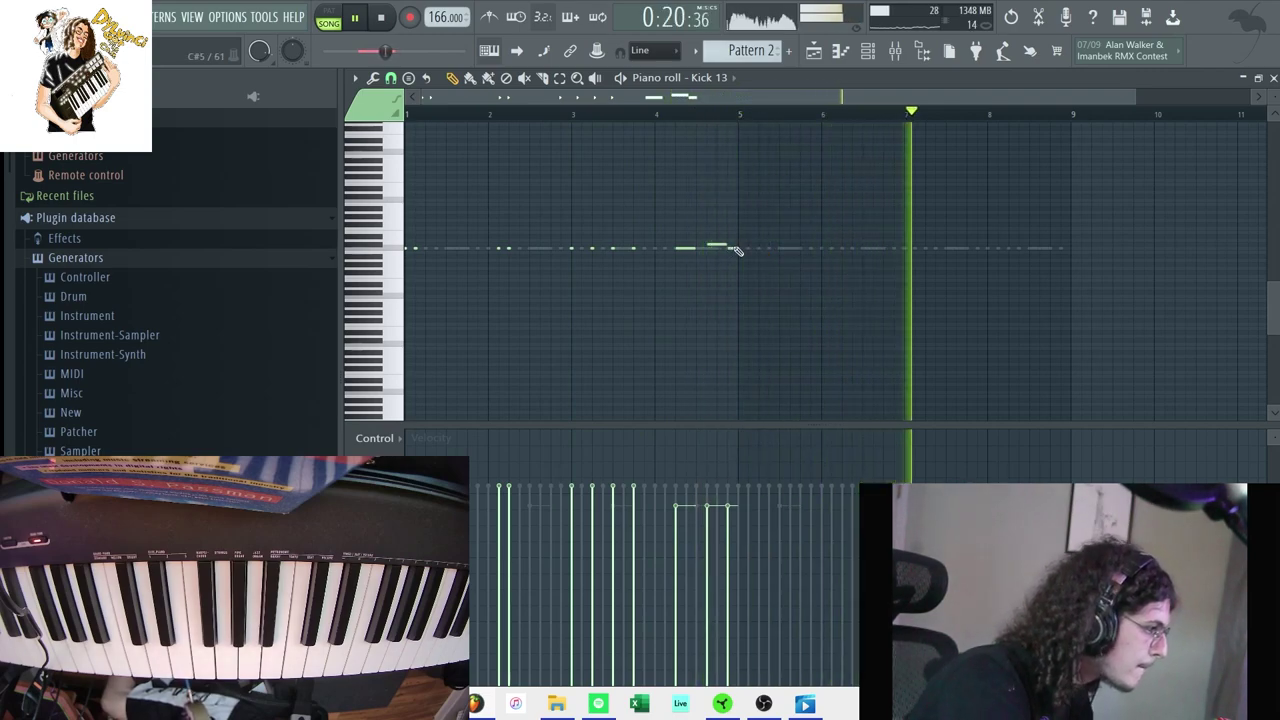
key("ctrl+b")
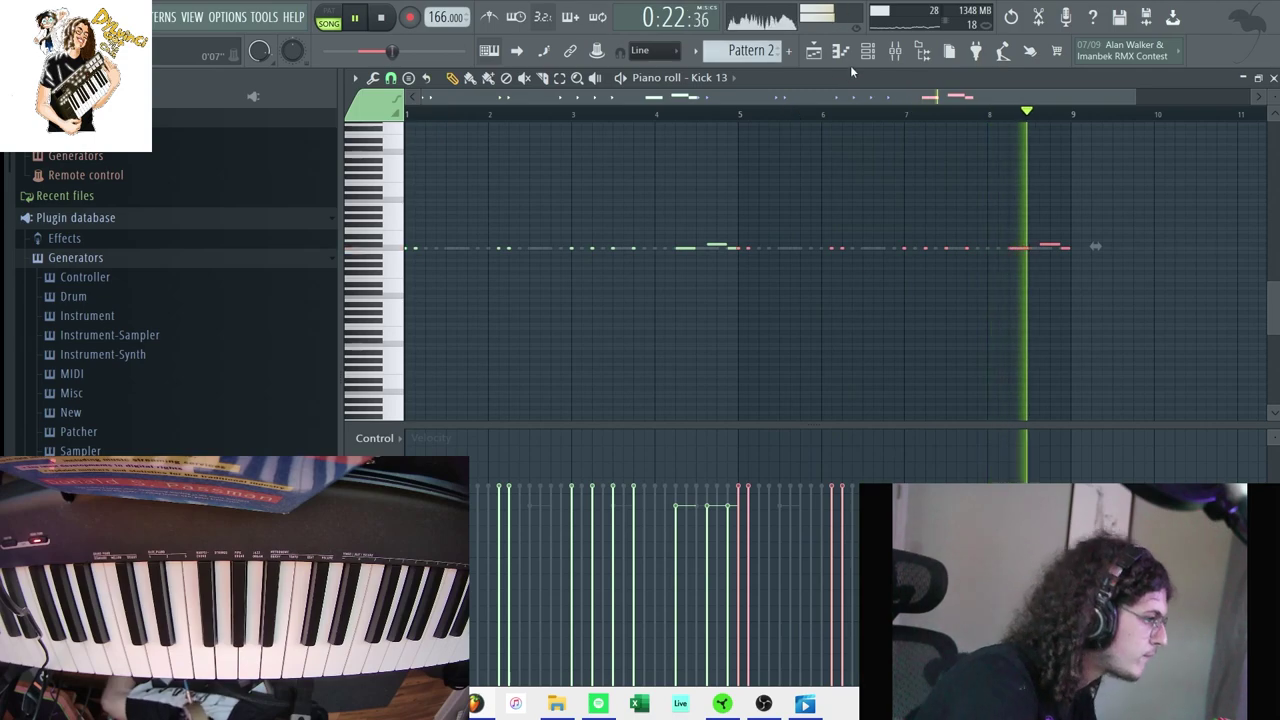
Step: Raise Kick 13's volume multiplier to about 1.65 in its levels adjustment and return to the channel rack
key("F6")
left_click(511, 313)
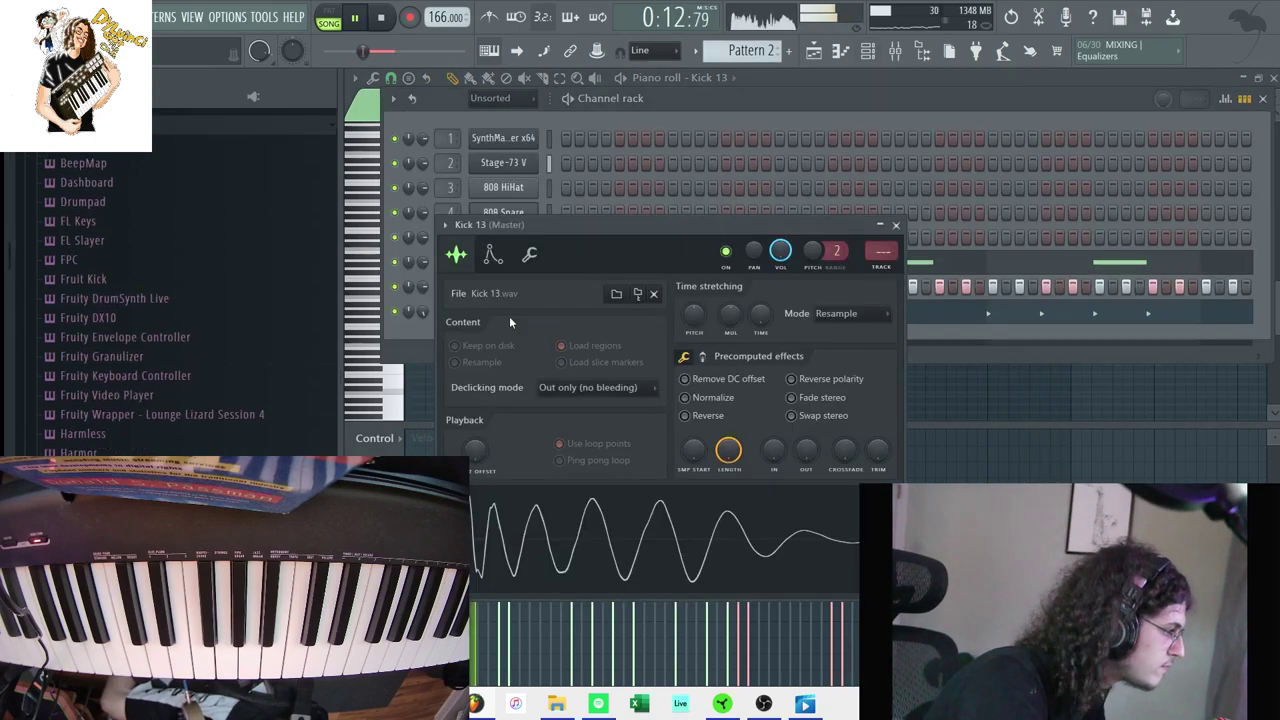
left_click(530, 256)
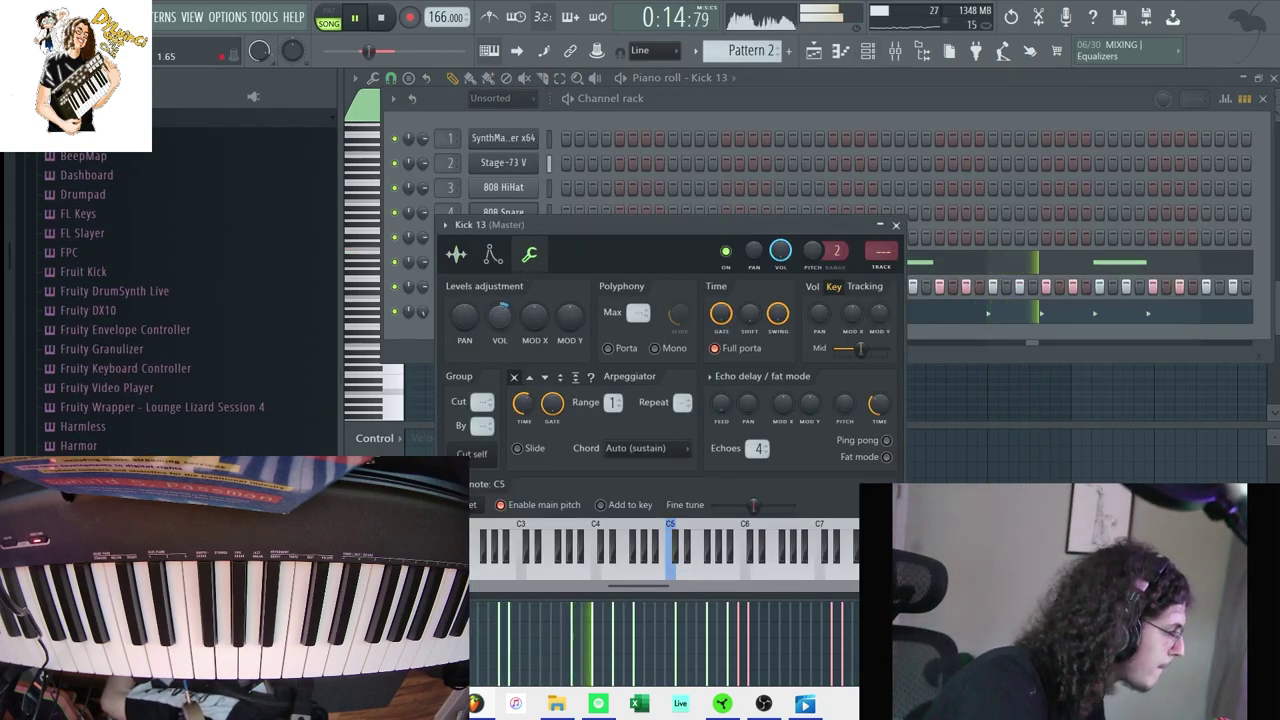
left_click(417, 338)
Step: Add Dylvinci 808 1 from Dylvinci Kit Vol. 2 as a new channel and set its root note to E5
scroll(200, 258, "up", 3)
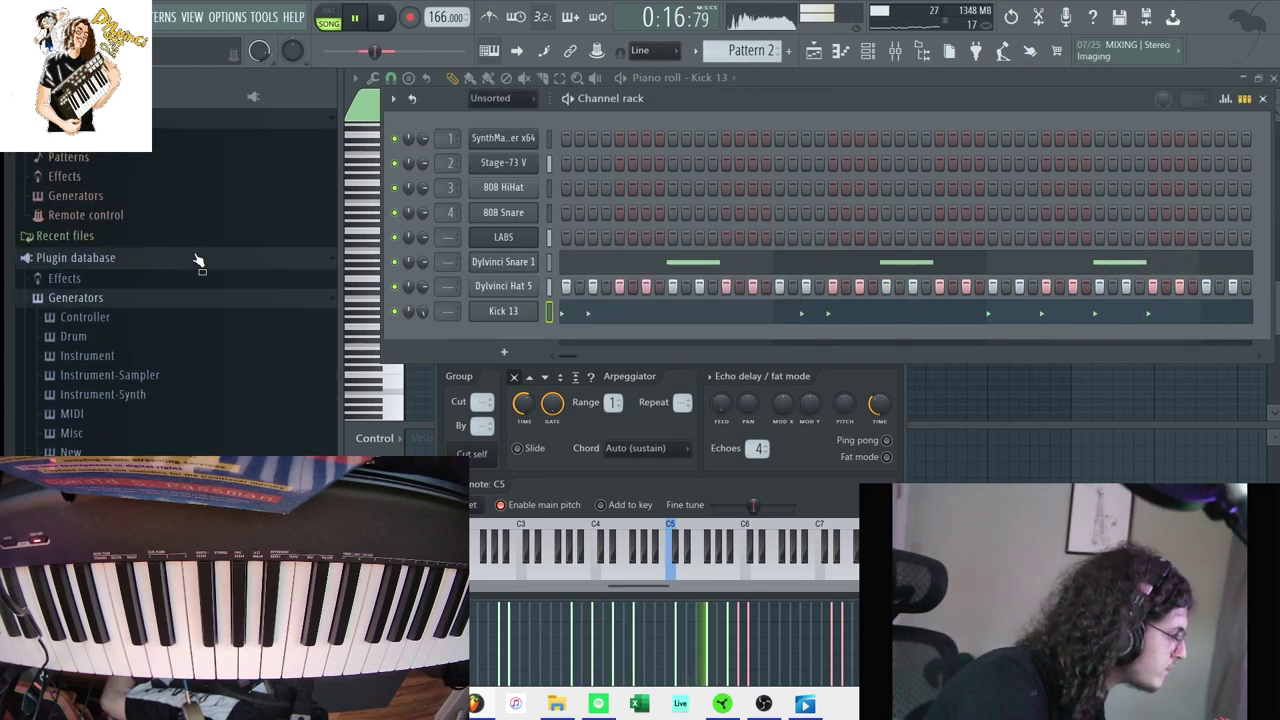
scroll(199, 262, "down", 2)
scroll(199, 262, "up", 5)
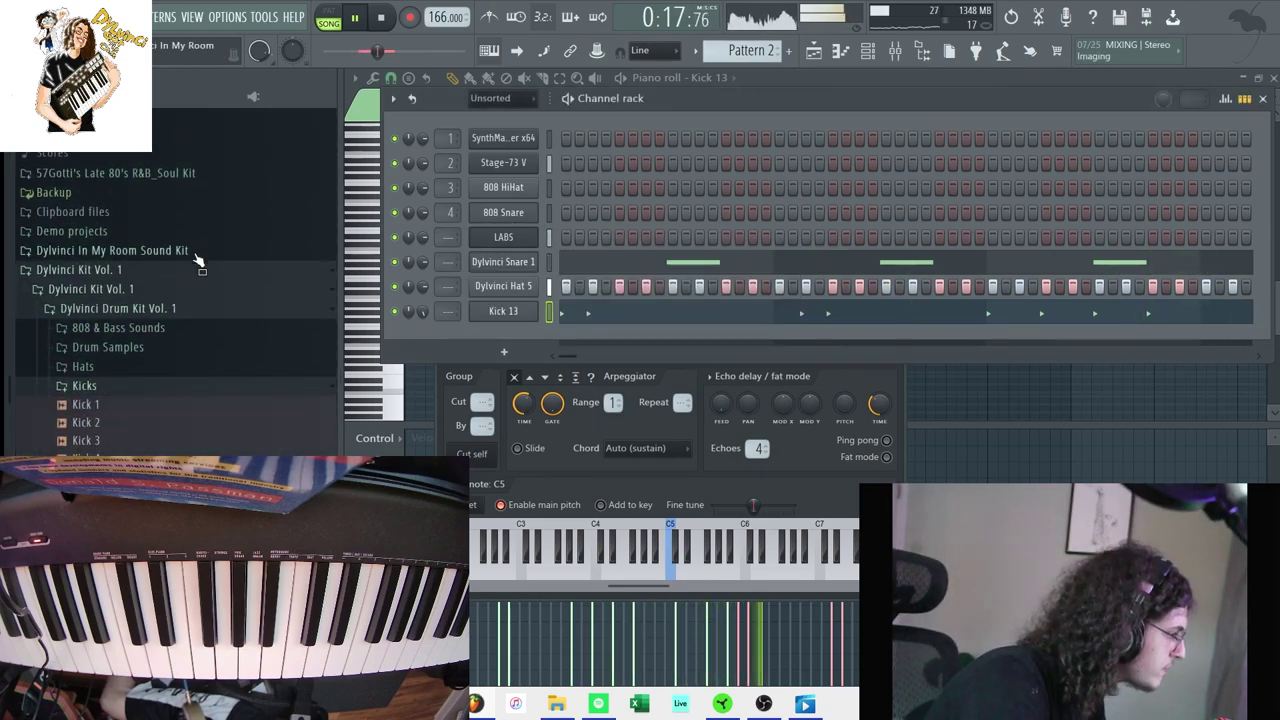
left_click(127, 328)
left_click(117, 266)
right_click(115, 266)
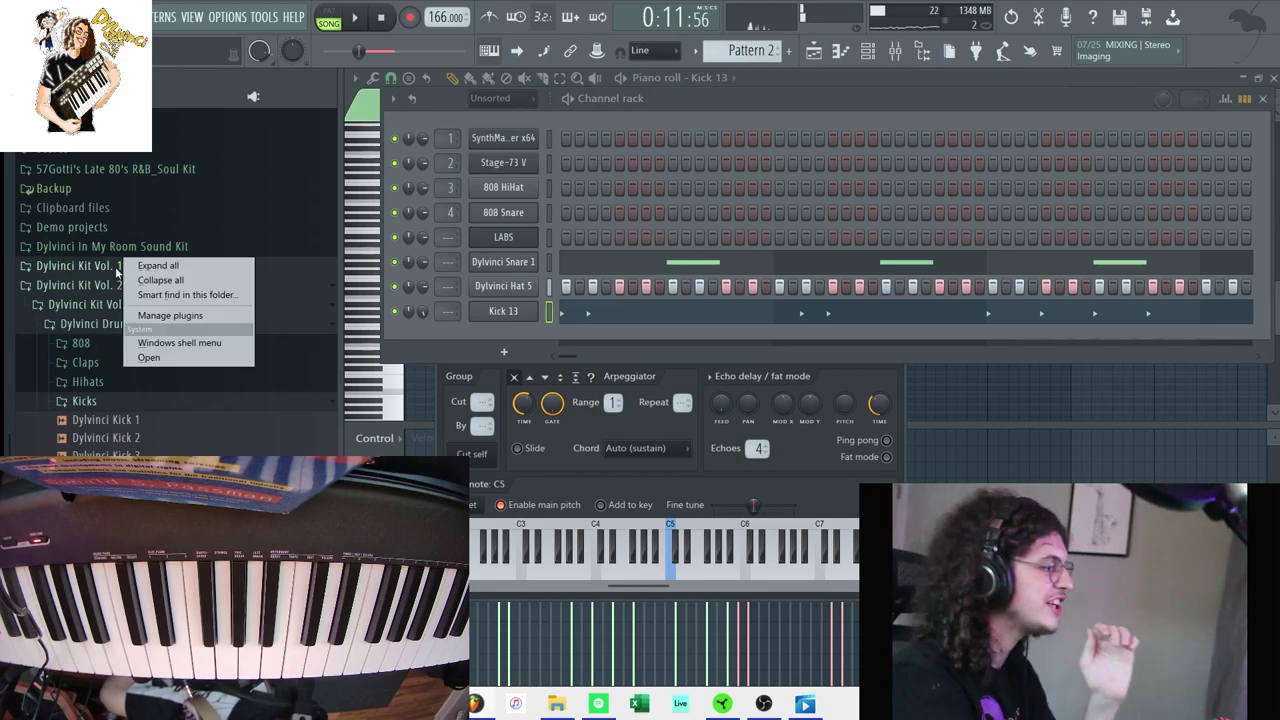
left_click(115, 266)
left_click(115, 137)
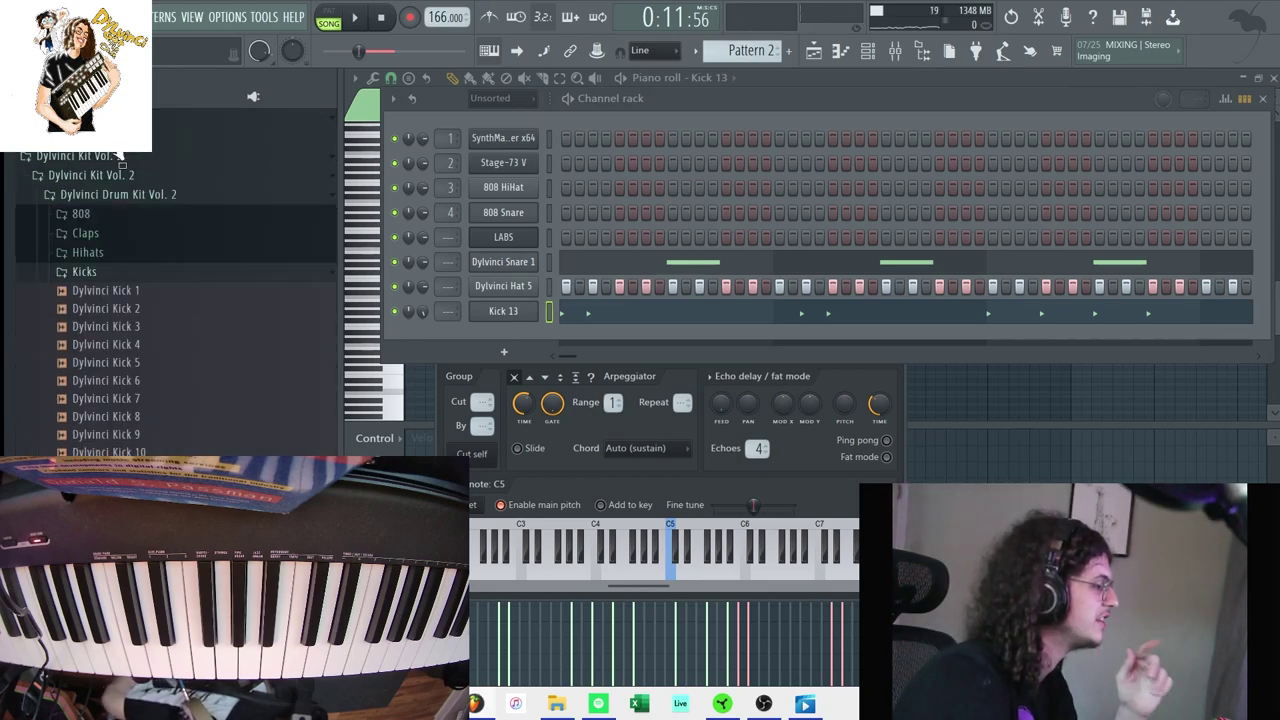
left_click(111, 215)
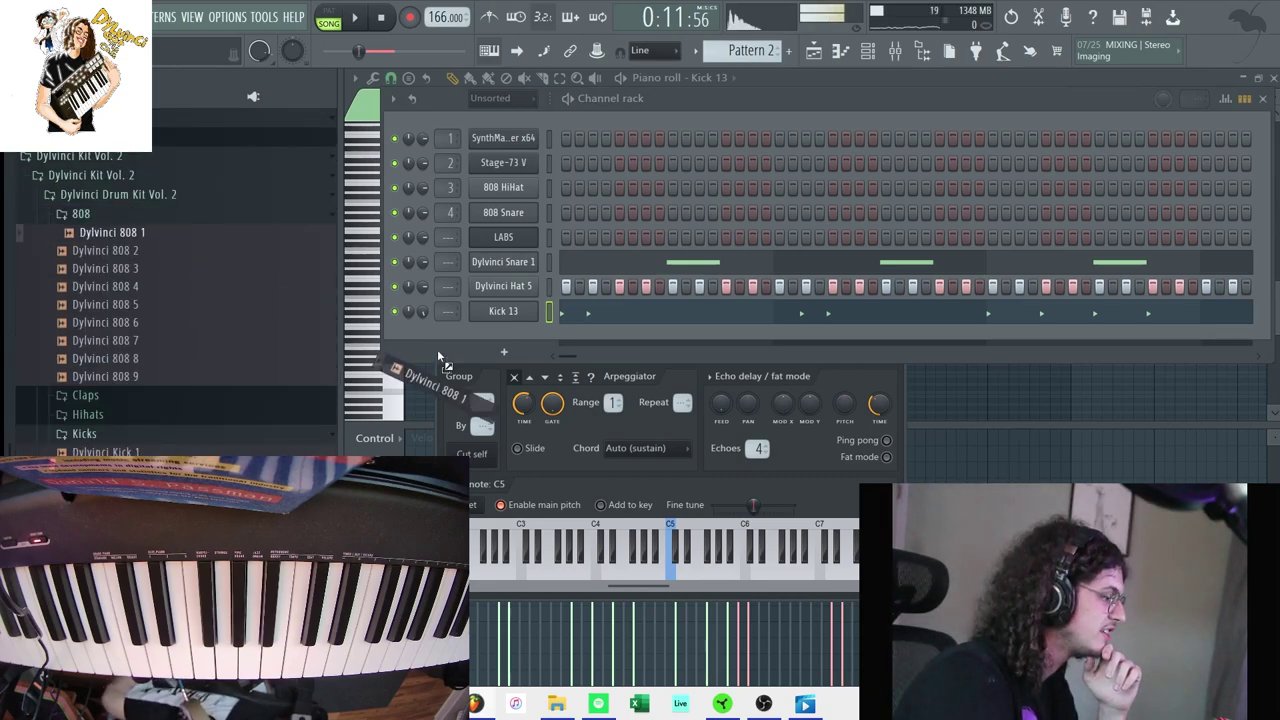
left_click_drag(513, 337, 512, 330)
left_click(512, 277)
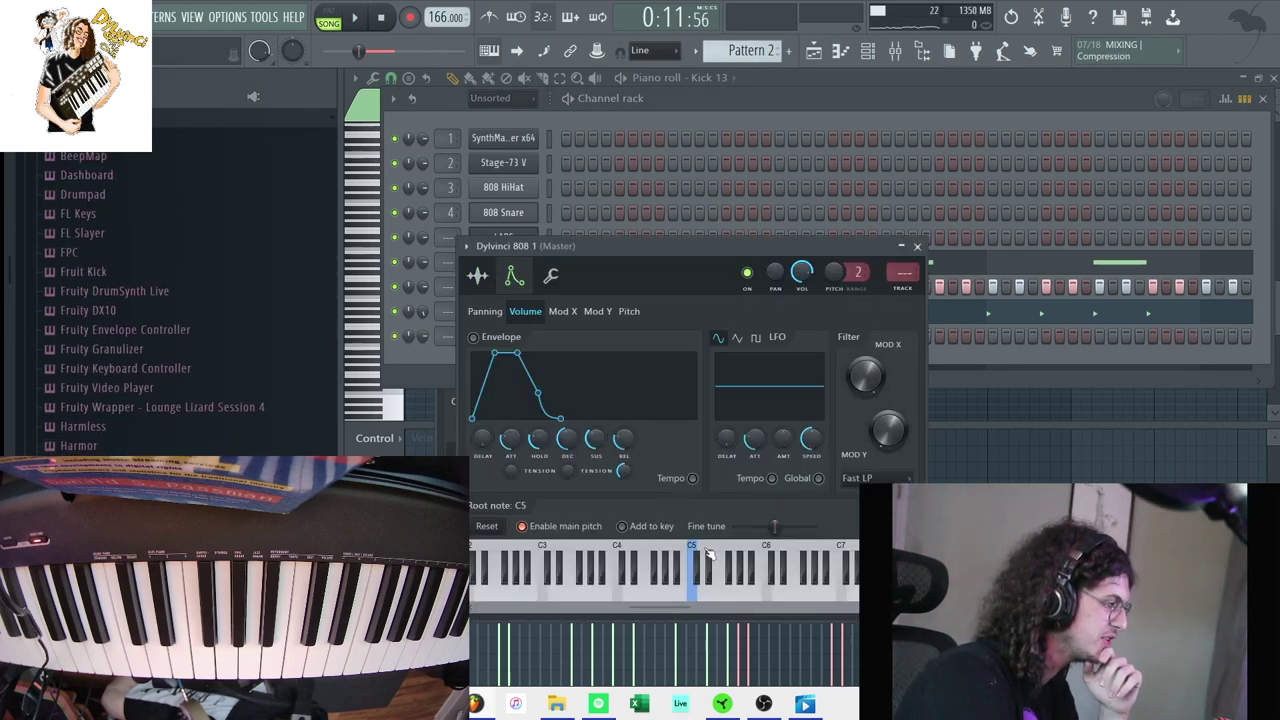
left_click(787, 121)
Step: Copy the LABS notes from Pattern 1 into the Dylvinci 808 1 channel of Pattern 2 and open them in the piano roll
key("minus")
mouse_move(759, 46)
left_mouse_down()
mouse_move(759, 30)
mouse_move(759, 46)
left_mouse_up()
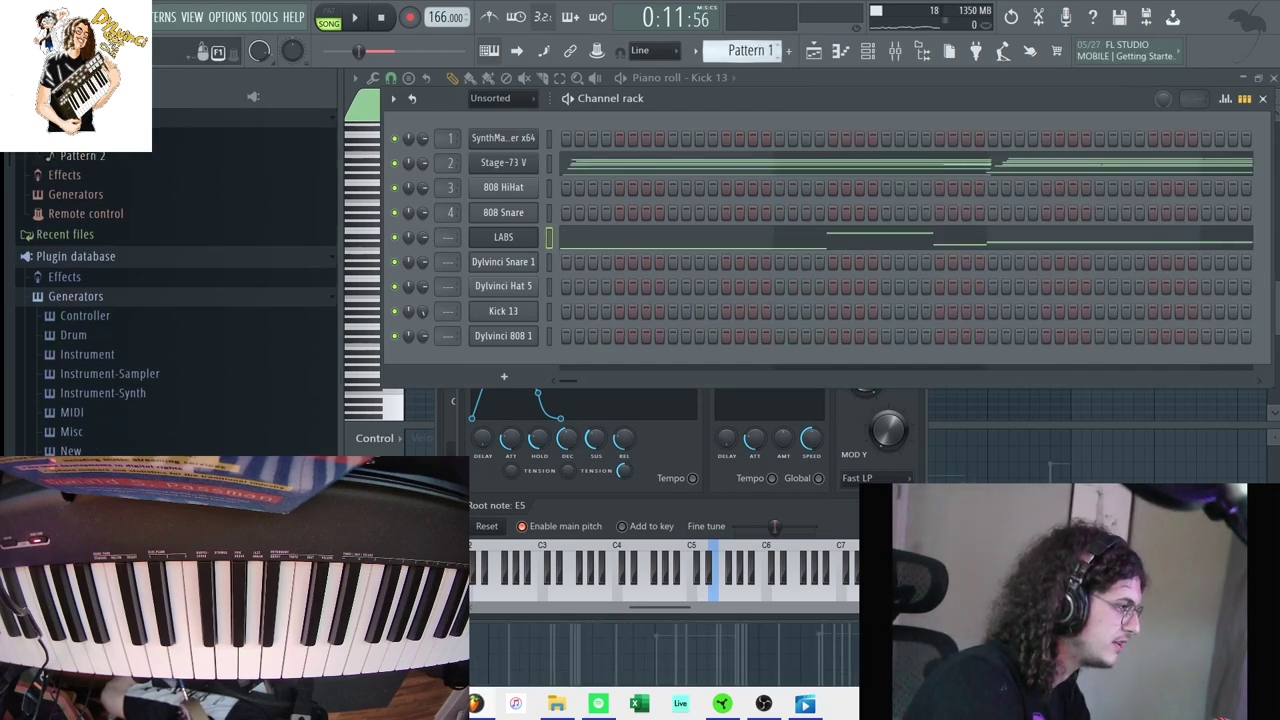
scroll(750, 50, "down", 1)
key("ctrl+v")
key("ctrl+z")
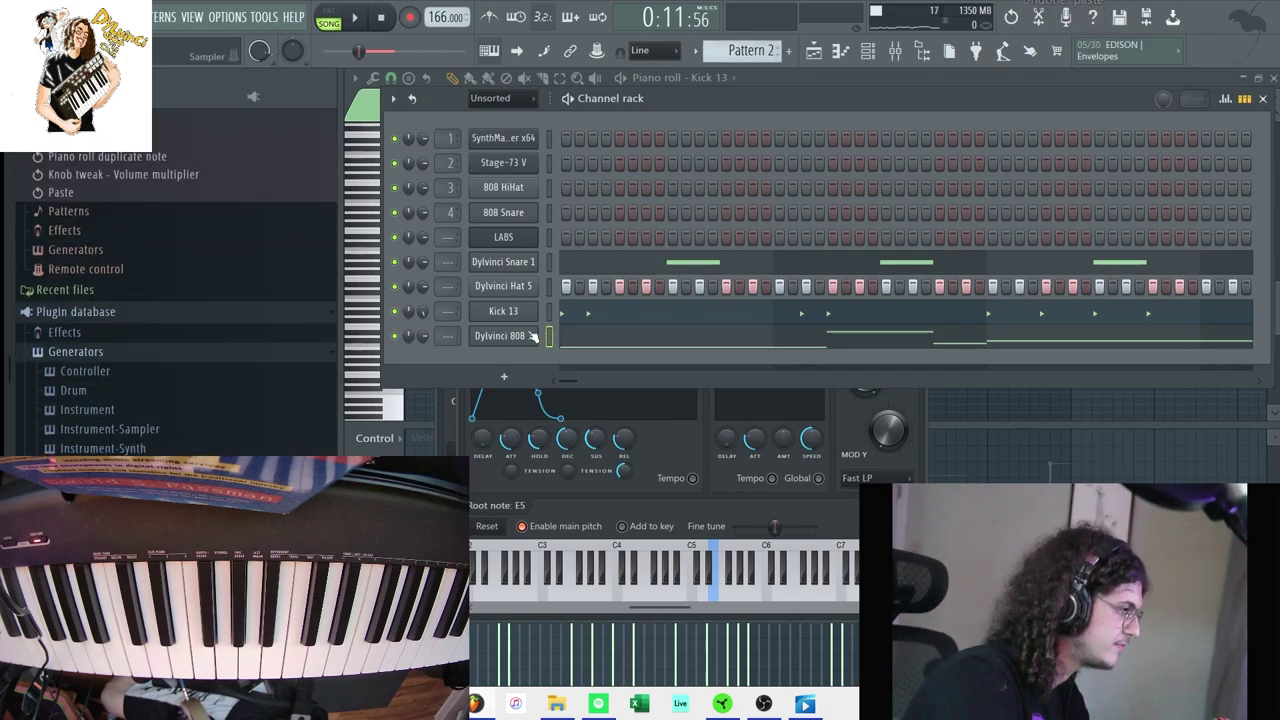
right_click(528, 336)
left_click(617, 434)
right_click(528, 343)
left_click(579, 336)
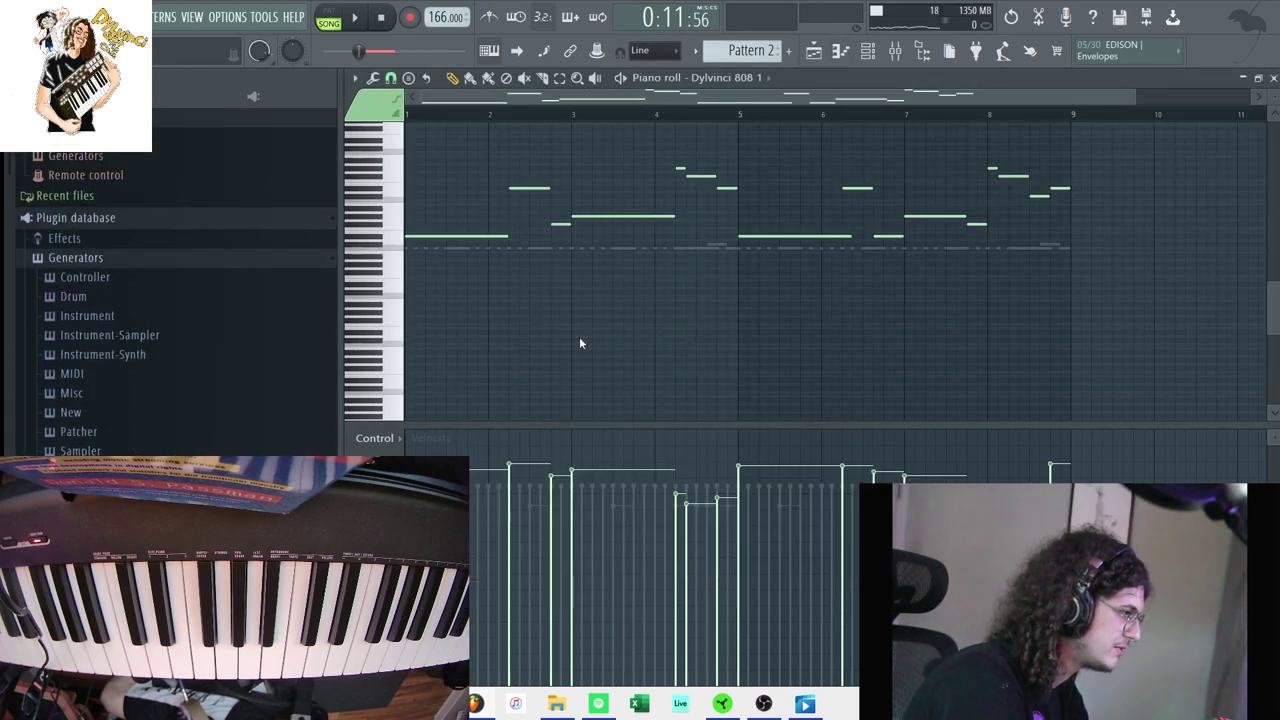
Step: Split Pattern 1 by channel so that Stage-73 V and LABS each get their own pattern
left_click(868, 52)
scroll(750, 50, "up", 1)
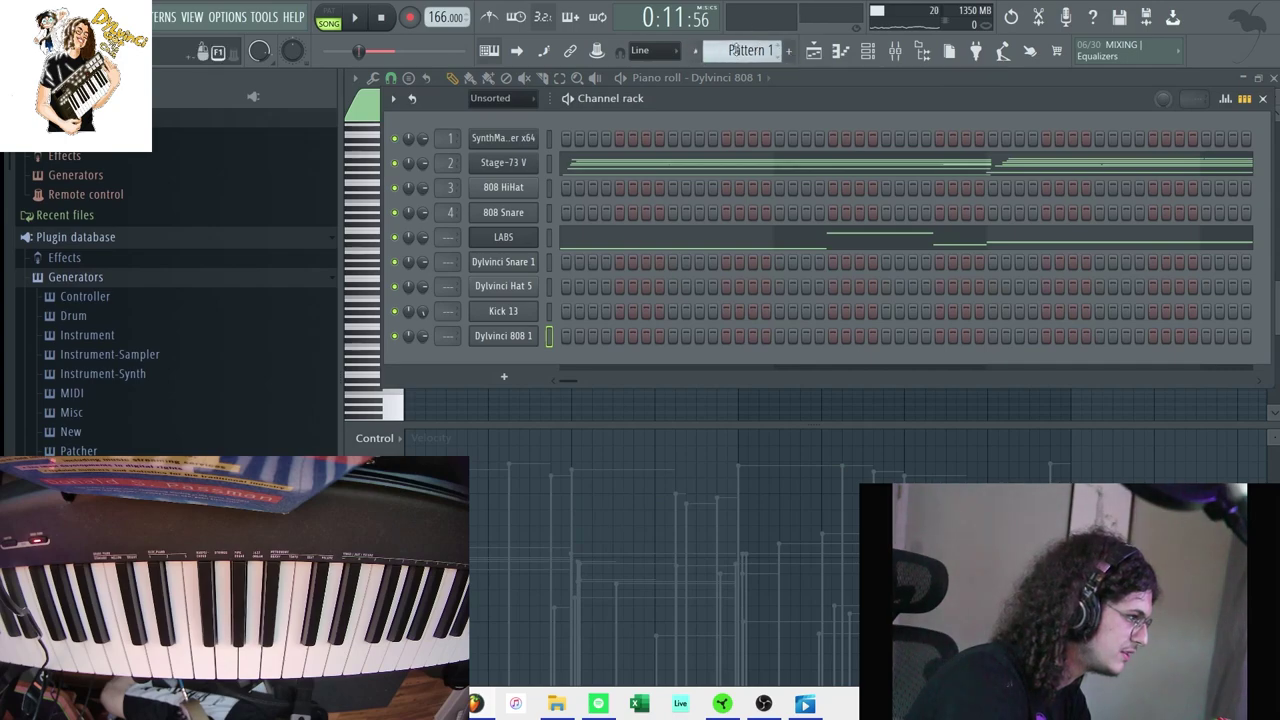
left_click(695, 53)
left_click(779, 301)
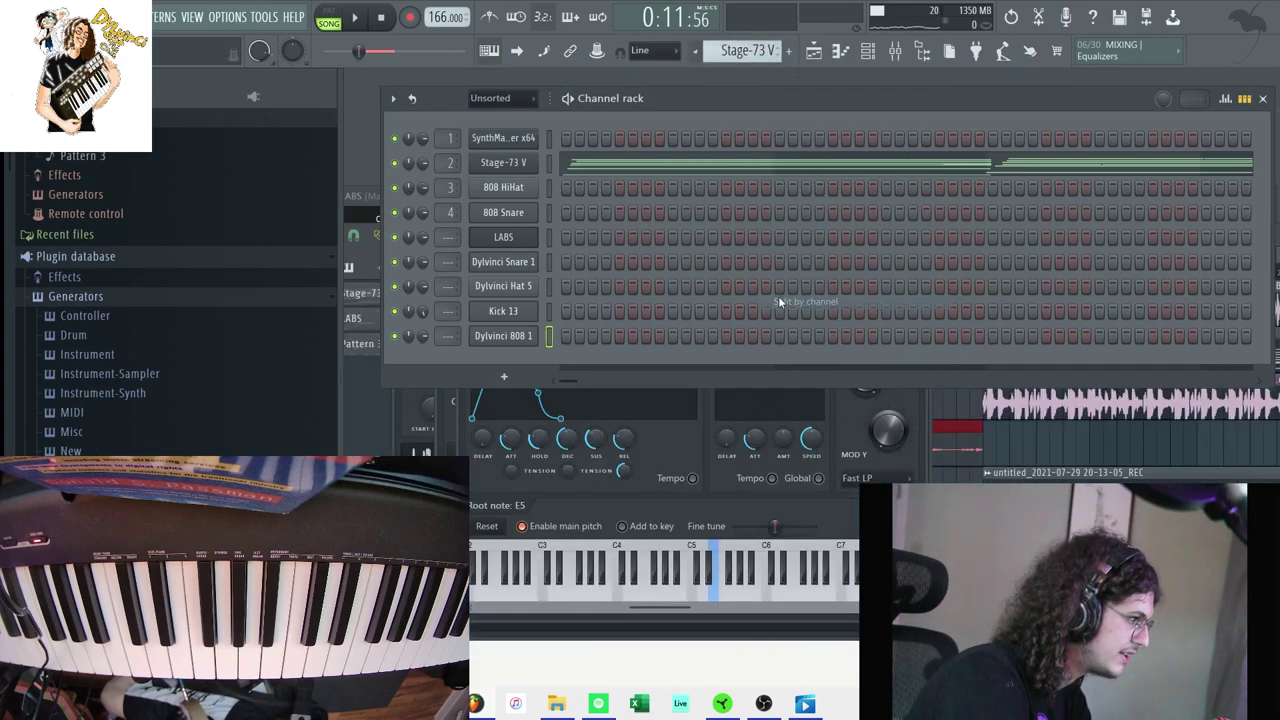
Step: Open the playlist maximized and move the Stage-73 V clip in bars 9 to 16 up to Track 1
left_click(814, 55)
left_click_drag(1164, 241, 1092, 221)
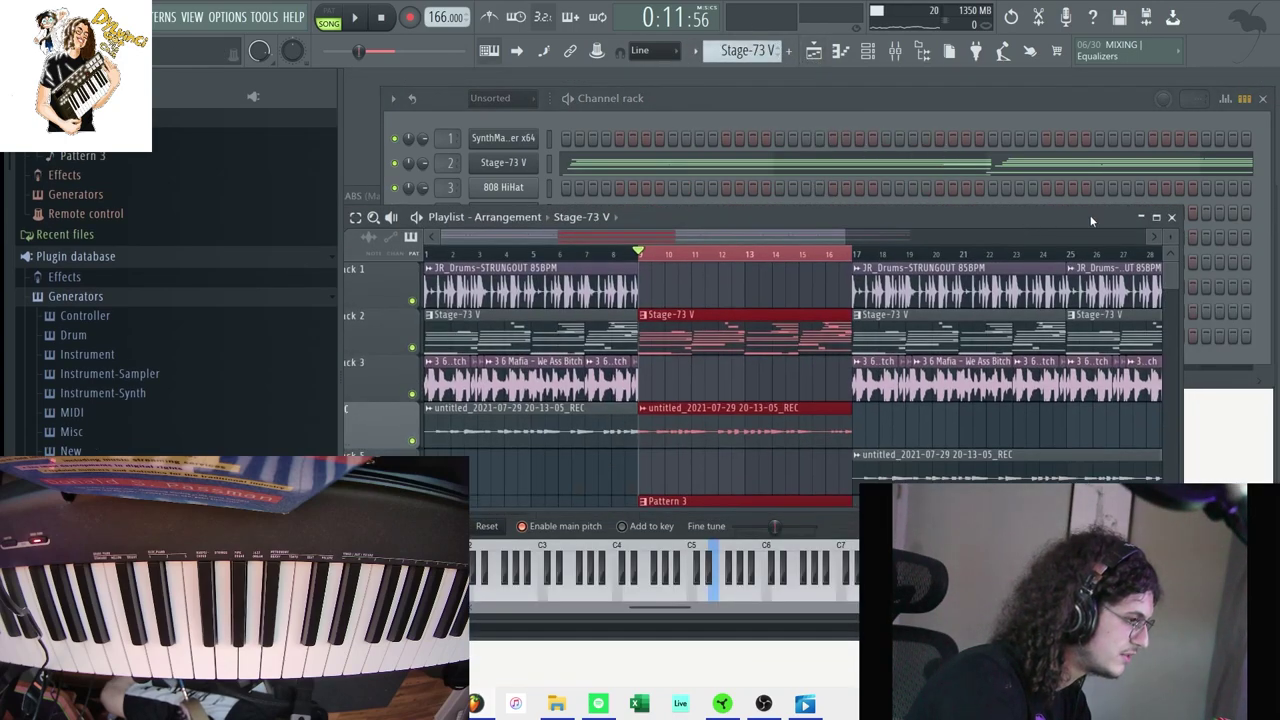
left_click(1157, 218)
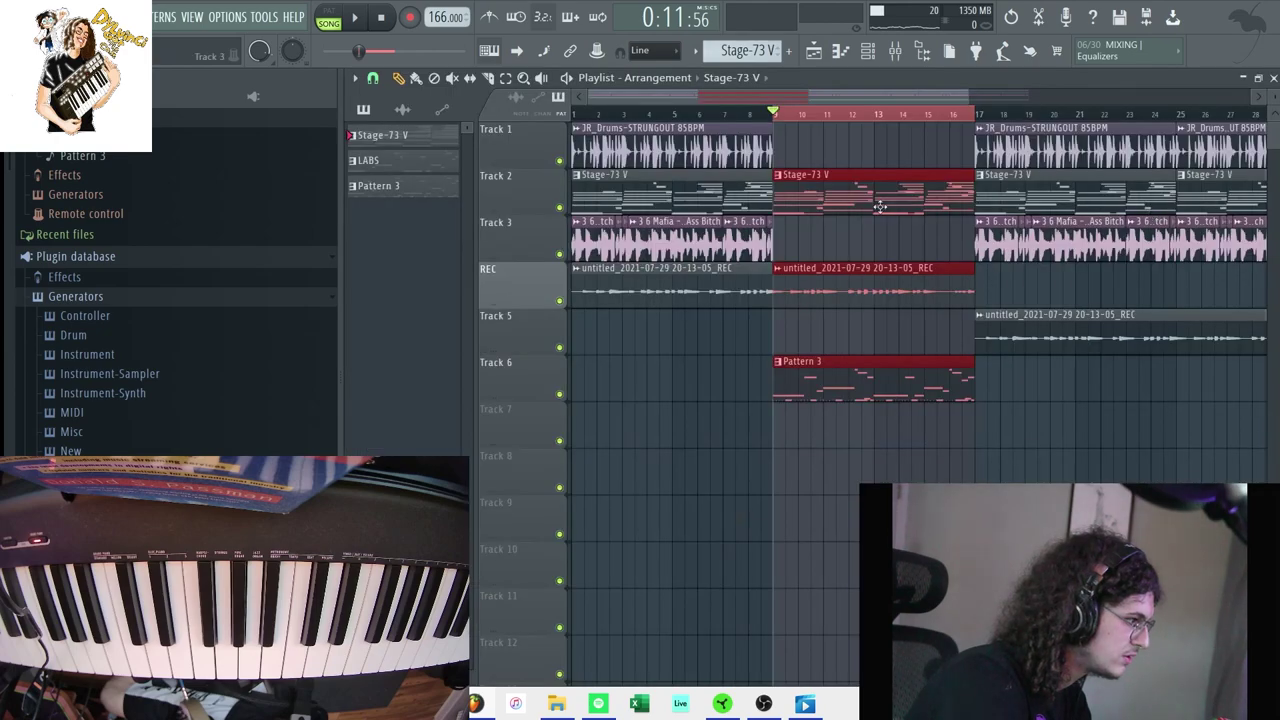
left_click(794, 234)
left_click_drag(862, 178, 875, 119)
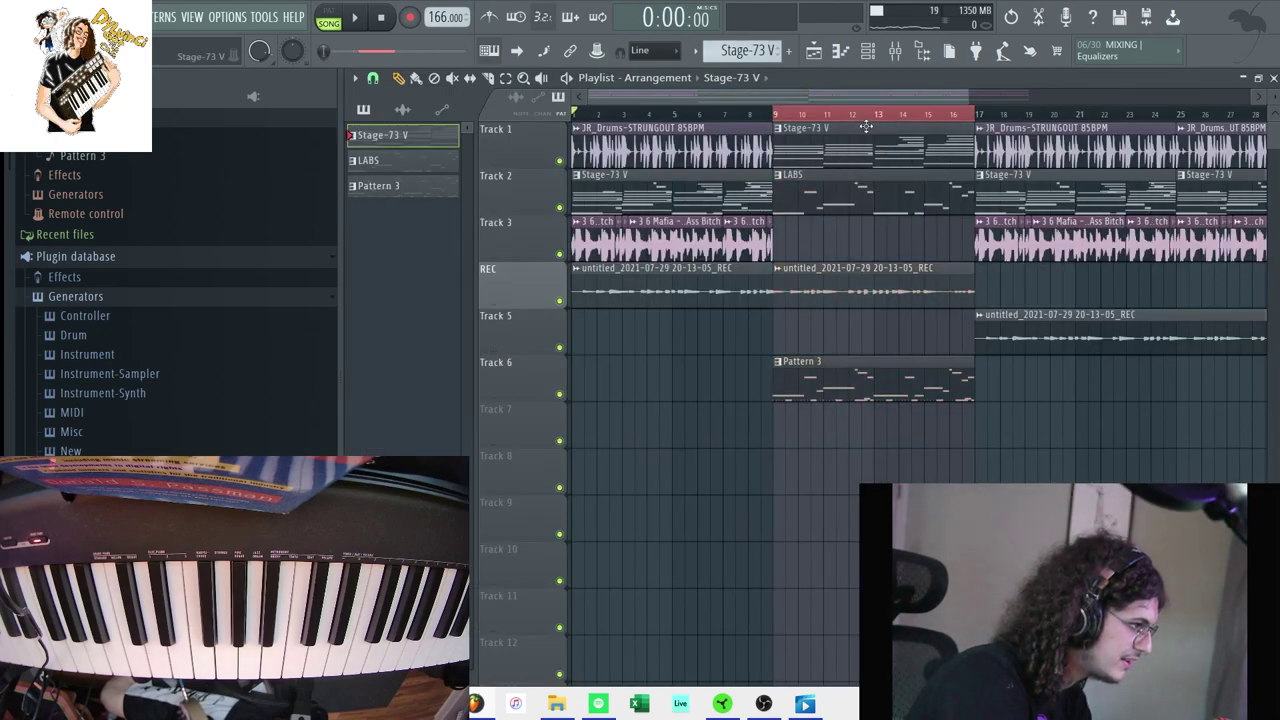
Step: Play the song, remove the LABS clip from bars 9 to 16 and trim the recorded guitar clip there to a short tail after bar 9
key("space")
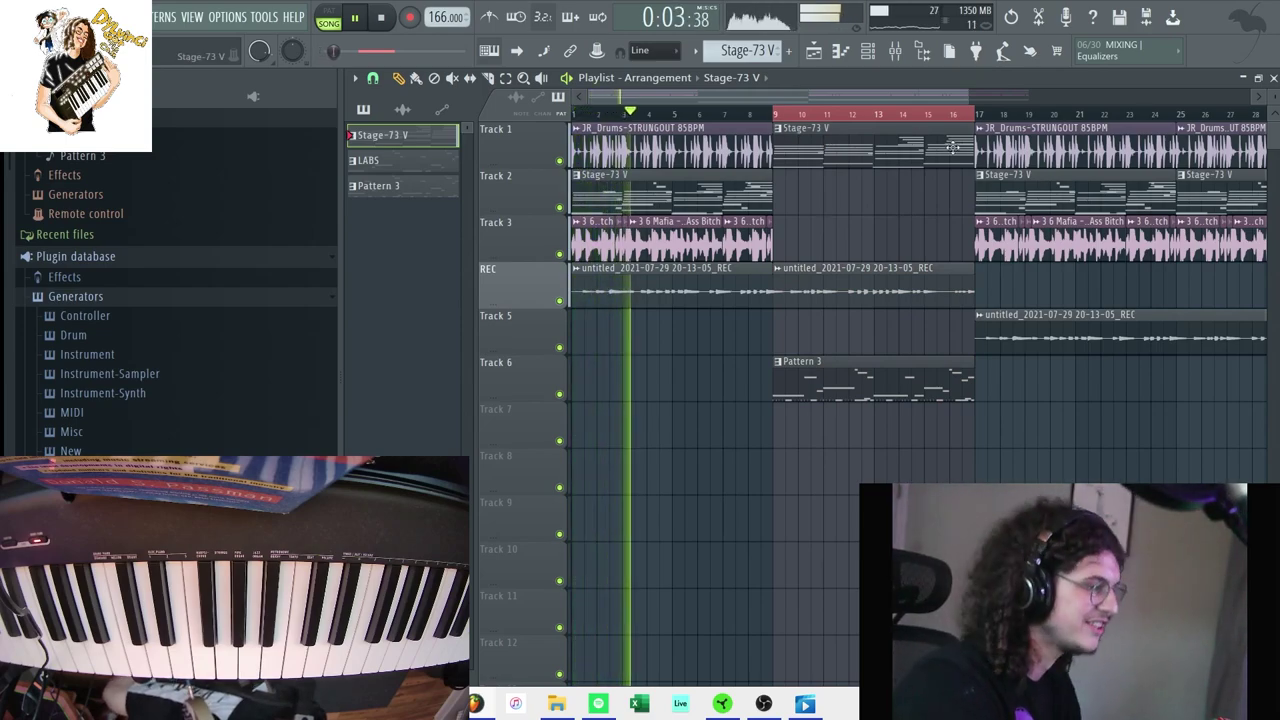
left_click_drag(972, 290, 777, 297)
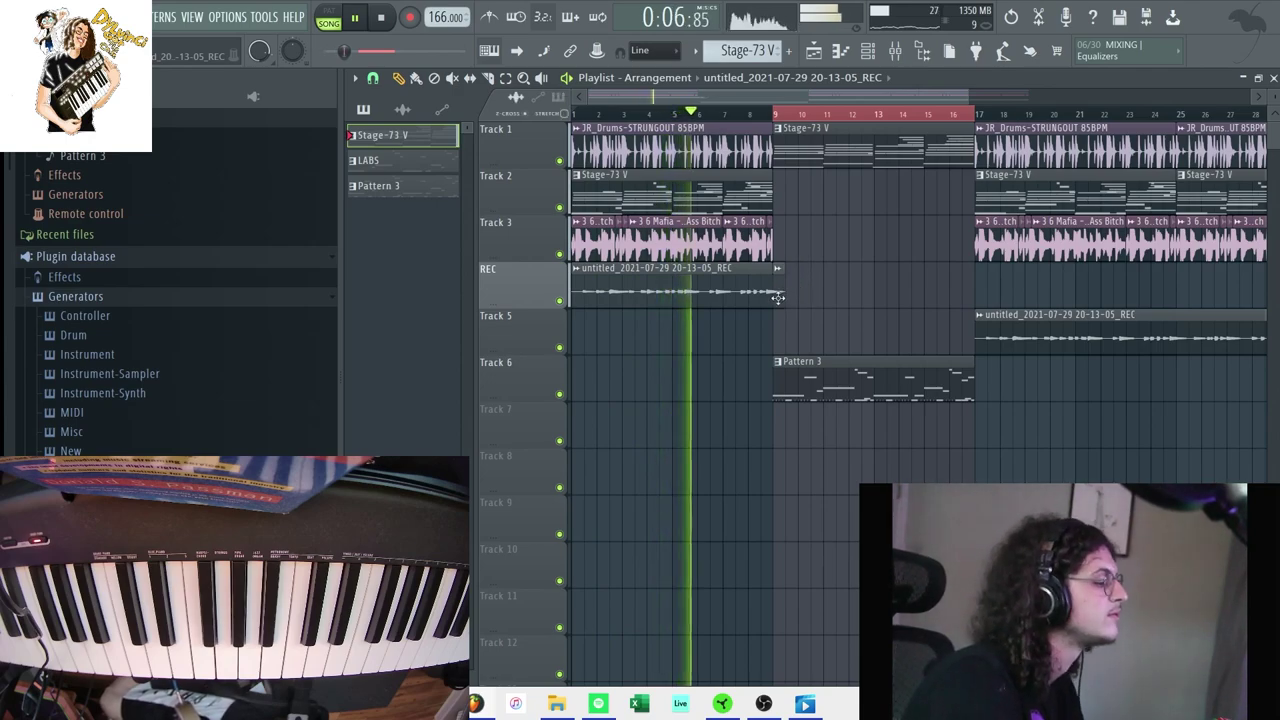
left_click(975, 116)
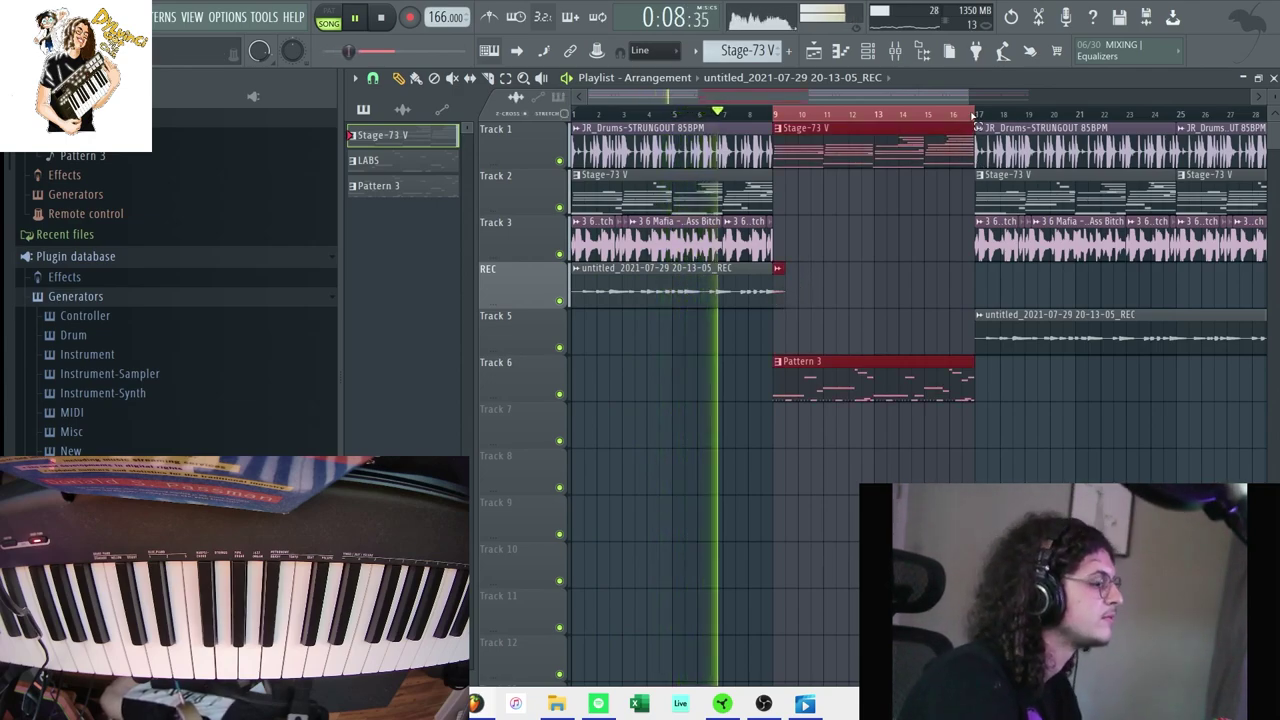
right_click(932, 225)
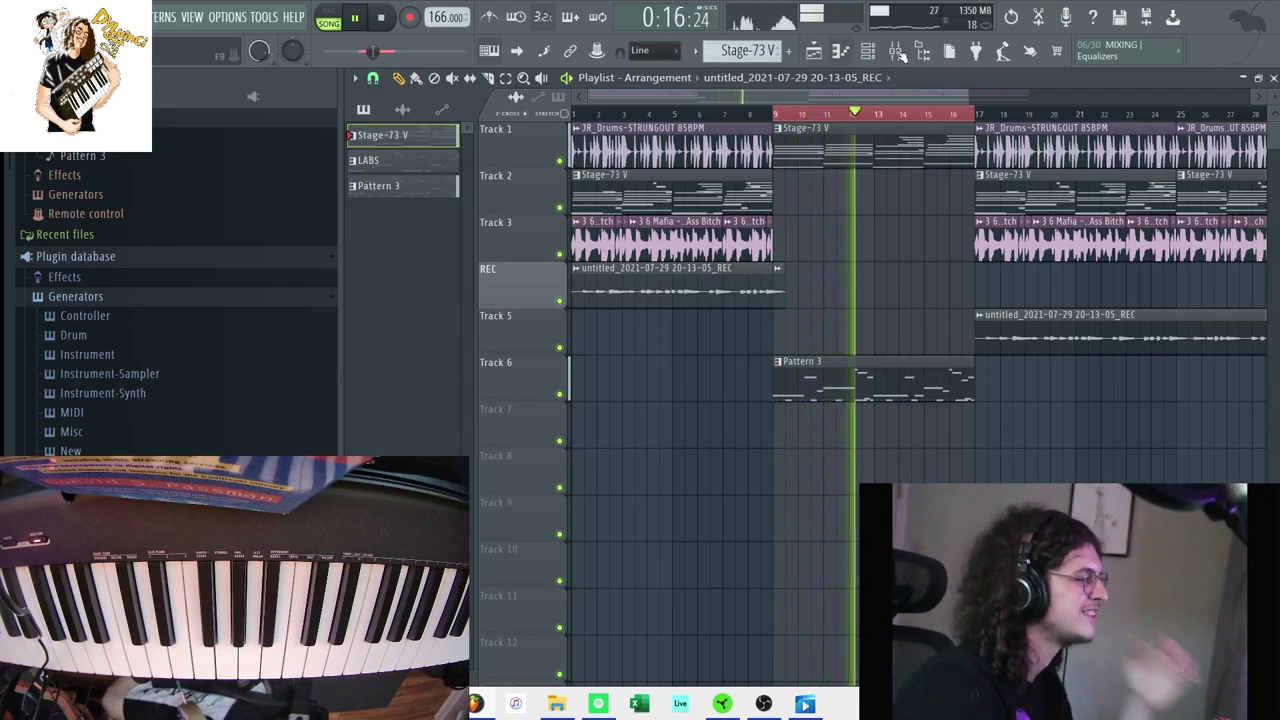
Step: Duplicate Pattern 3 into bars 17 to 24 and replace the drum loop there with the Stage-73 V clip, leaving Track 2 empty
left_click(945, 383)
key("ctrl+b")
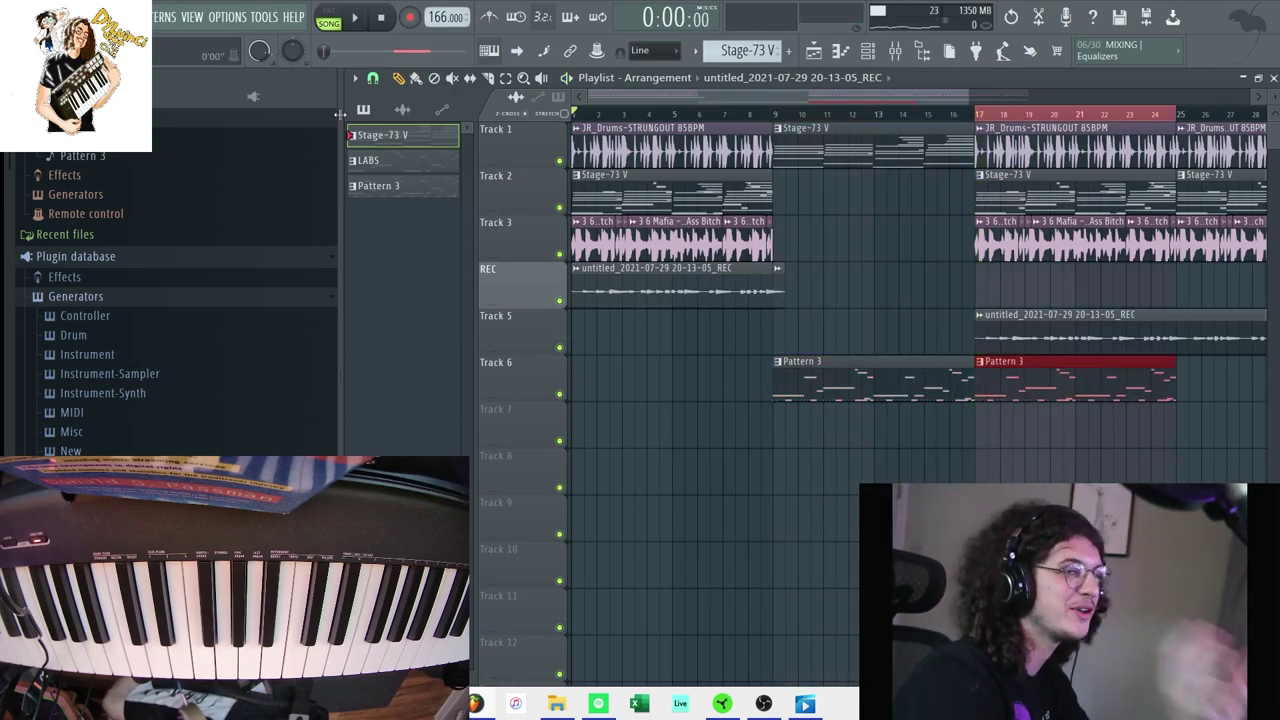
right_click(1008, 145)
left_click(1028, 199)
left_click_drag(1028, 199, 1028, 152)
right_click(1033, 206)
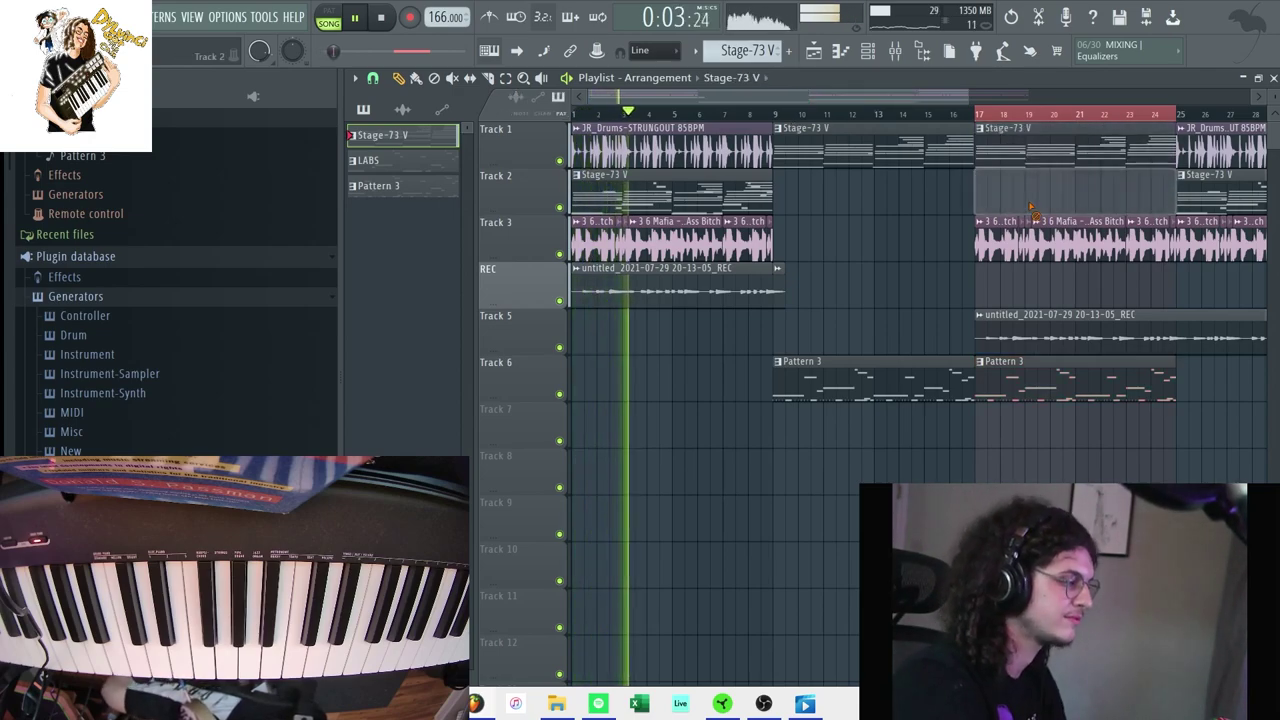
left_click_drag(1168, 120, 975, 122)
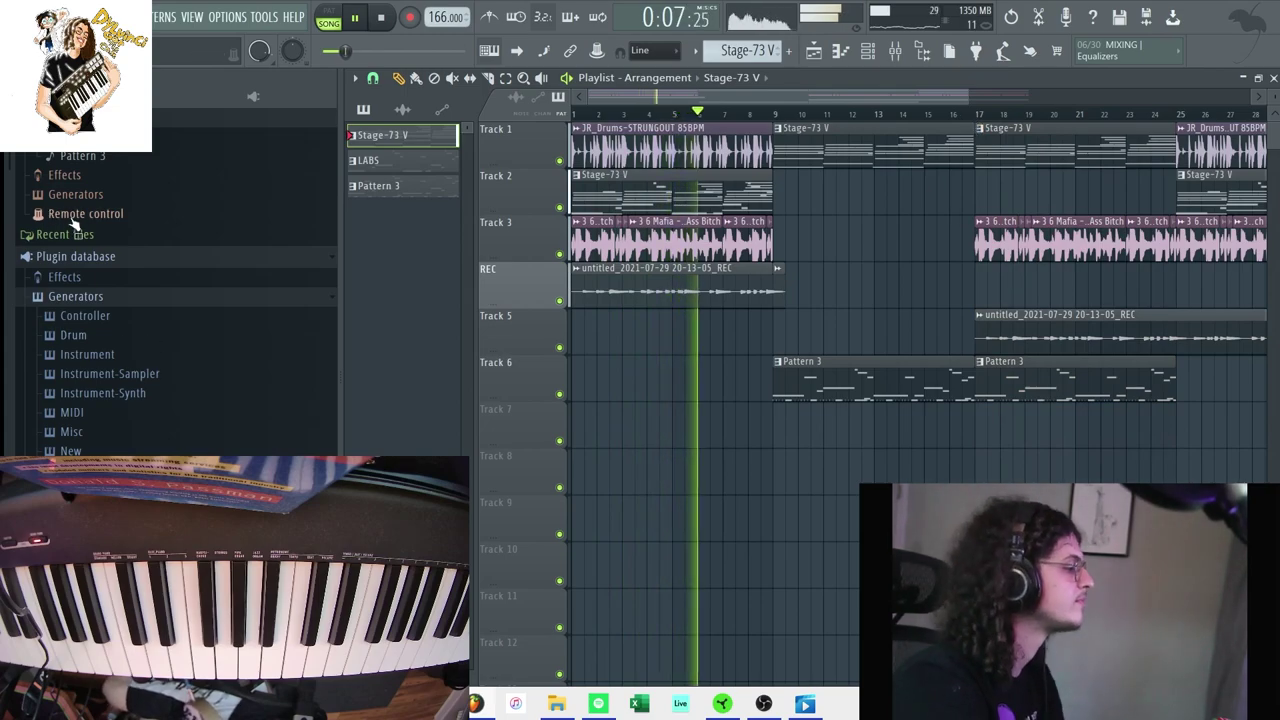
Step: Find the dylvinci tag sample among the browser's recent files and place it on Track 7 about one bar before bar 9
scroll(115, 450, "down", 5)
scroll(115, 450, "down", 10)
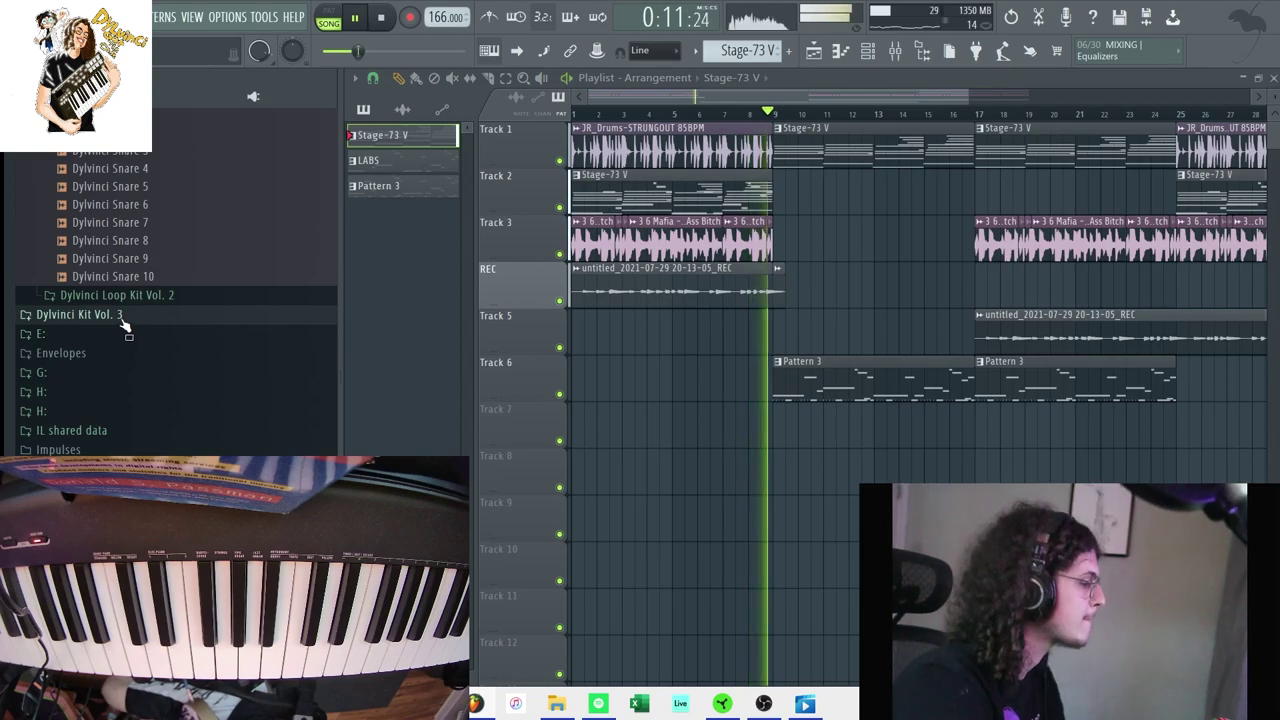
scroll(128, 310, "up", 5)
scroll(133, 303, "up", 7)
scroll(134, 305, "down", 2)
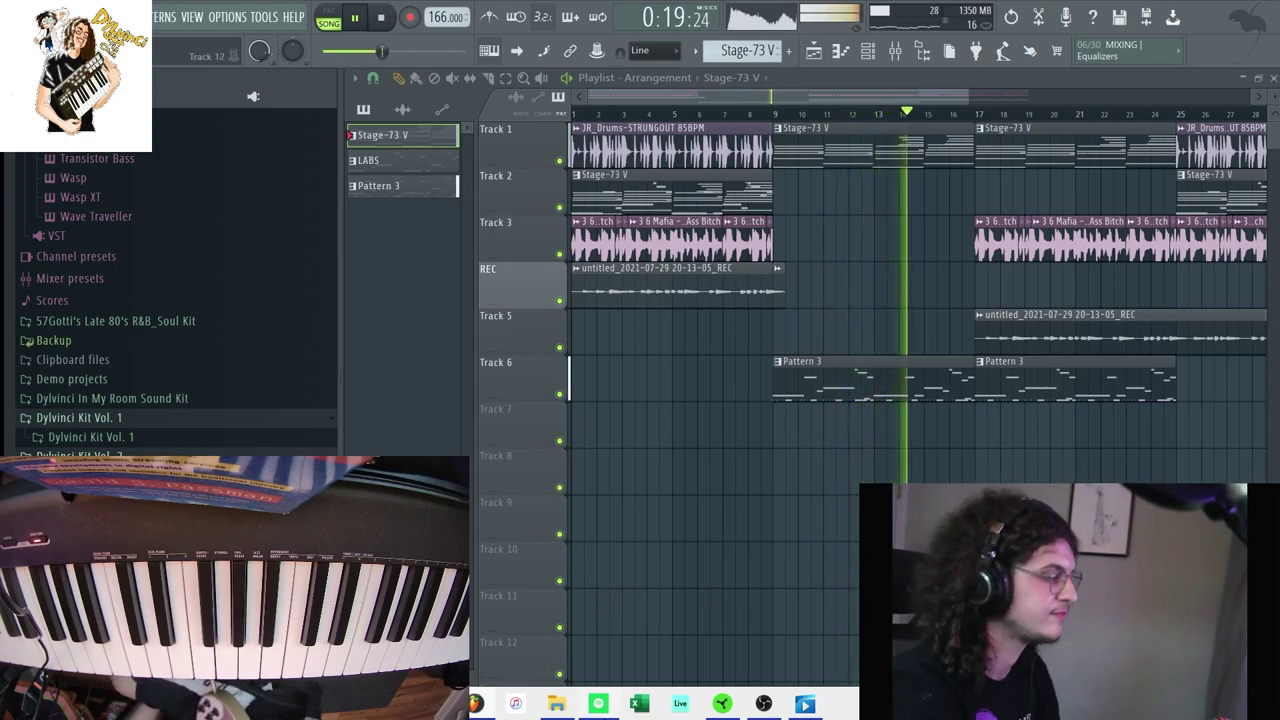
mouse_move(557, 704)
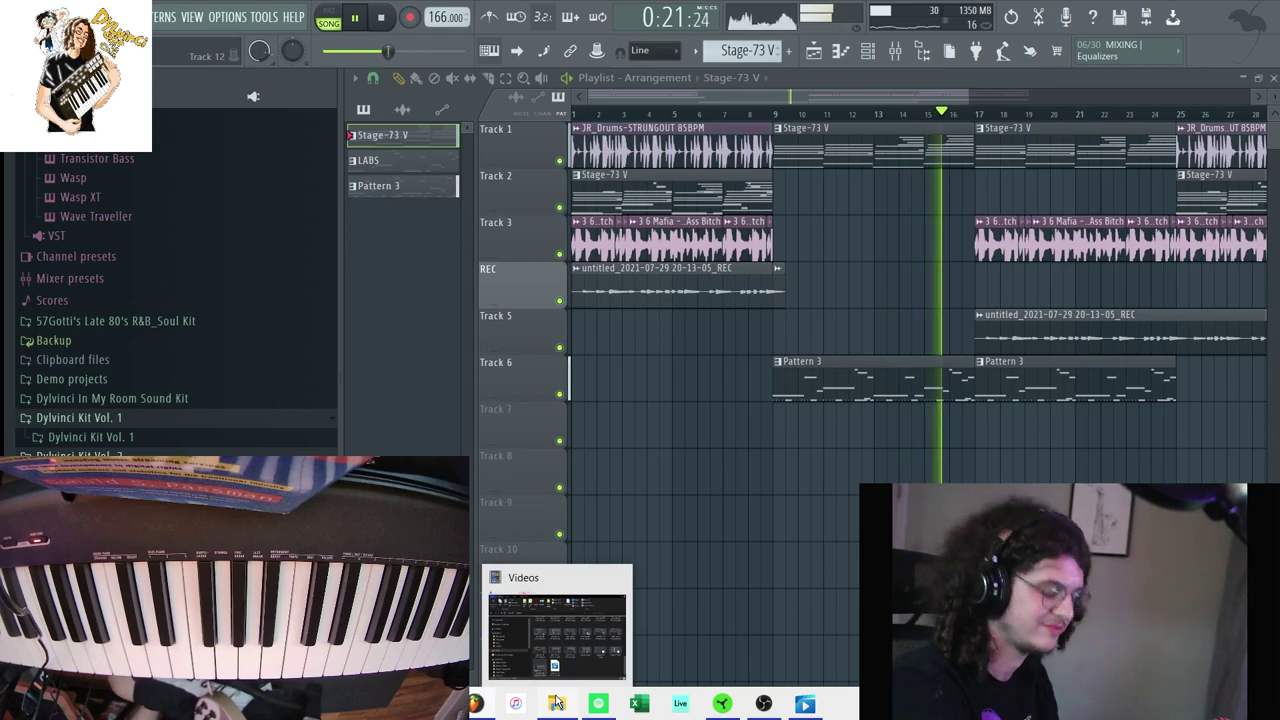
scroll(123, 178, "up", 15)
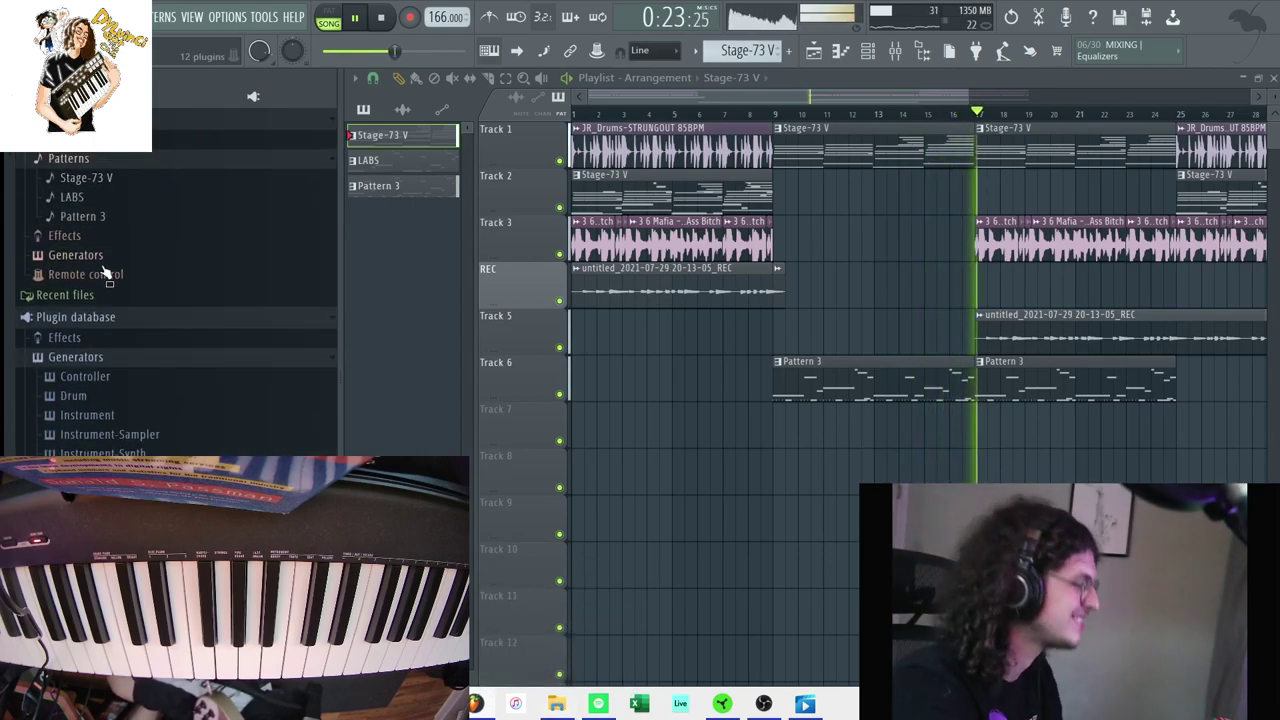
left_click(100, 297)
scroll(148, 428, "down", 3)
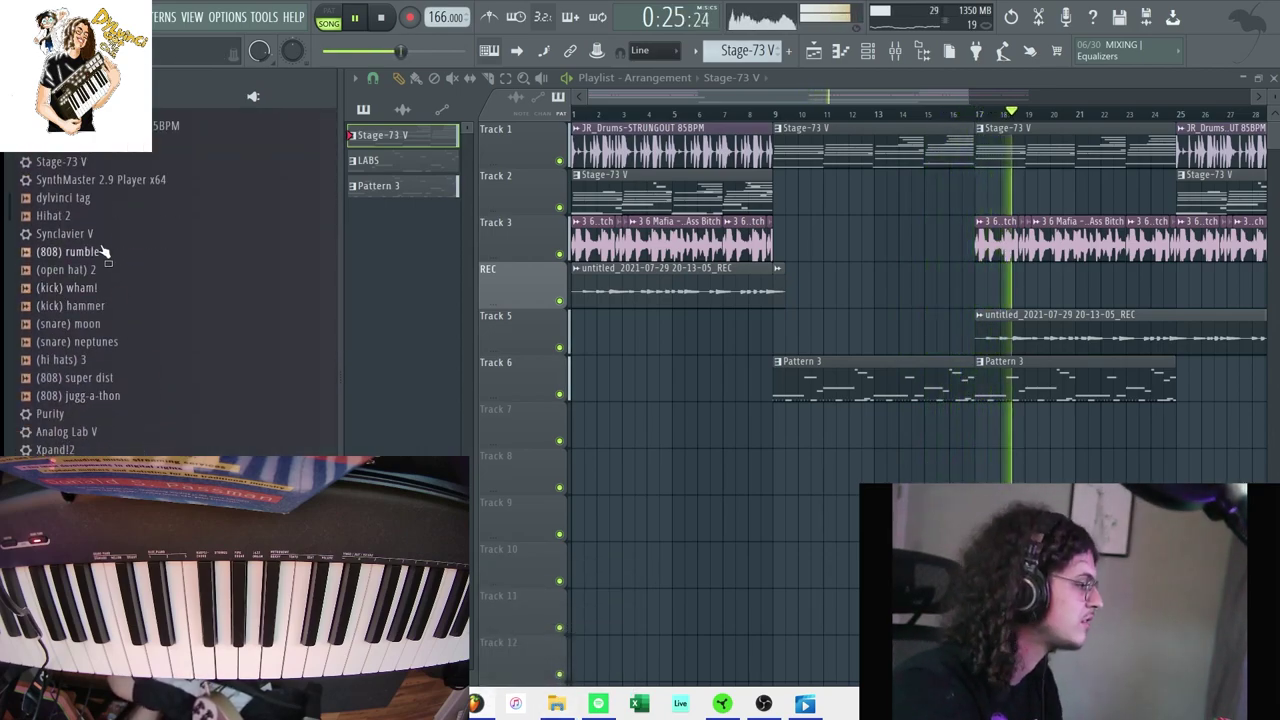
left_click_drag(72, 197, 752, 428)
Step: Trim the 3 6 Mafia vocal clips on Track 3 out of bars 17 to 24, keeping a short lead-in to bar 25
left_click_drag(993, 250, 1170, 251)
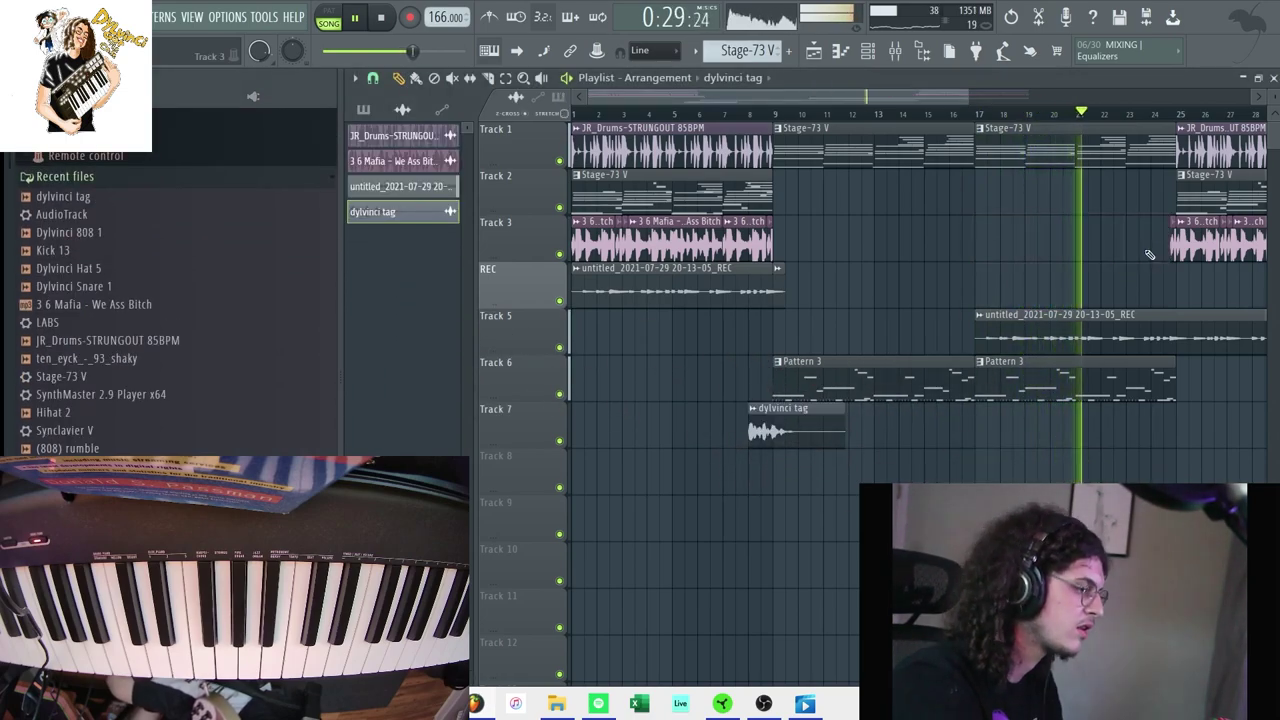
key("F6")
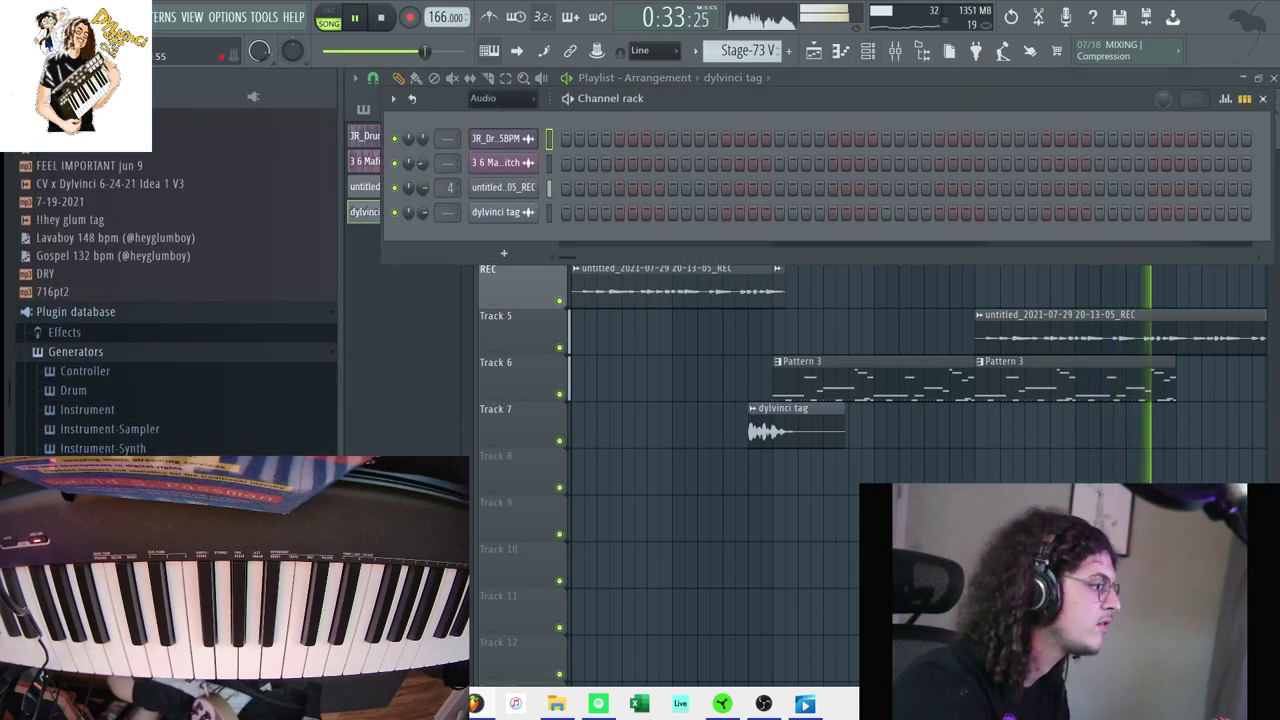
key("F6")
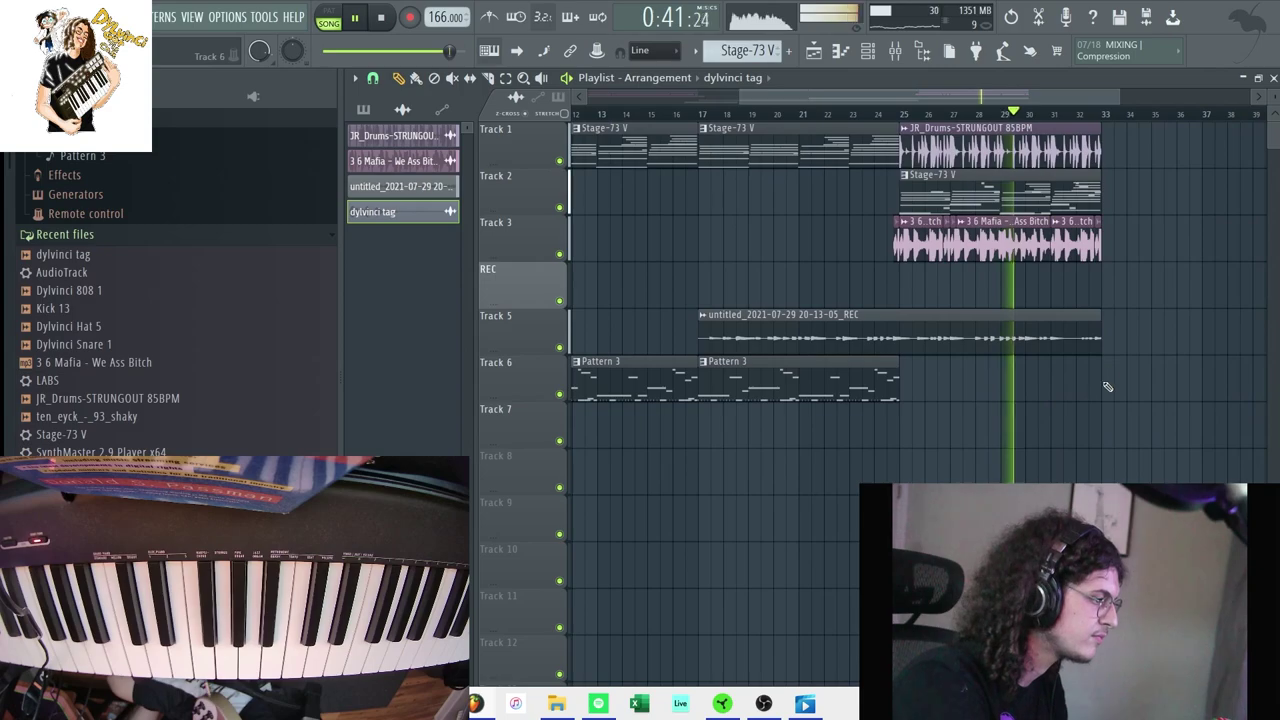
Step: Place another dylvinci tag on Track 7 just before bar 33 and copy the Stage-73 V and Pattern 3 clips to bar 33
left_click(1079, 423)
left_click_drag(663, 393, 663, 130)
key("ctrl+b")
left_click_drag(771, 137, 1242, 128)
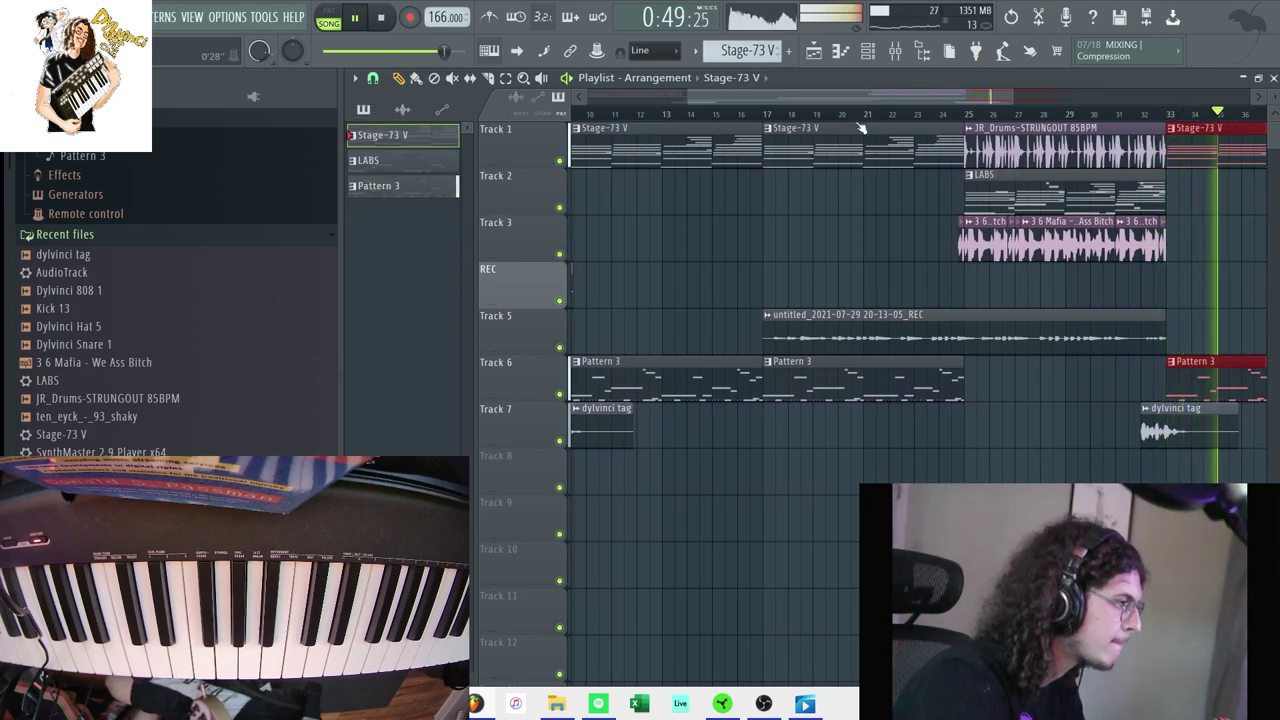
Step: Play the arrangement from about bar 7 to hear the transition into the second section
scroll(790, 145, "left", 4)
left_click(726, 113)
key("space")
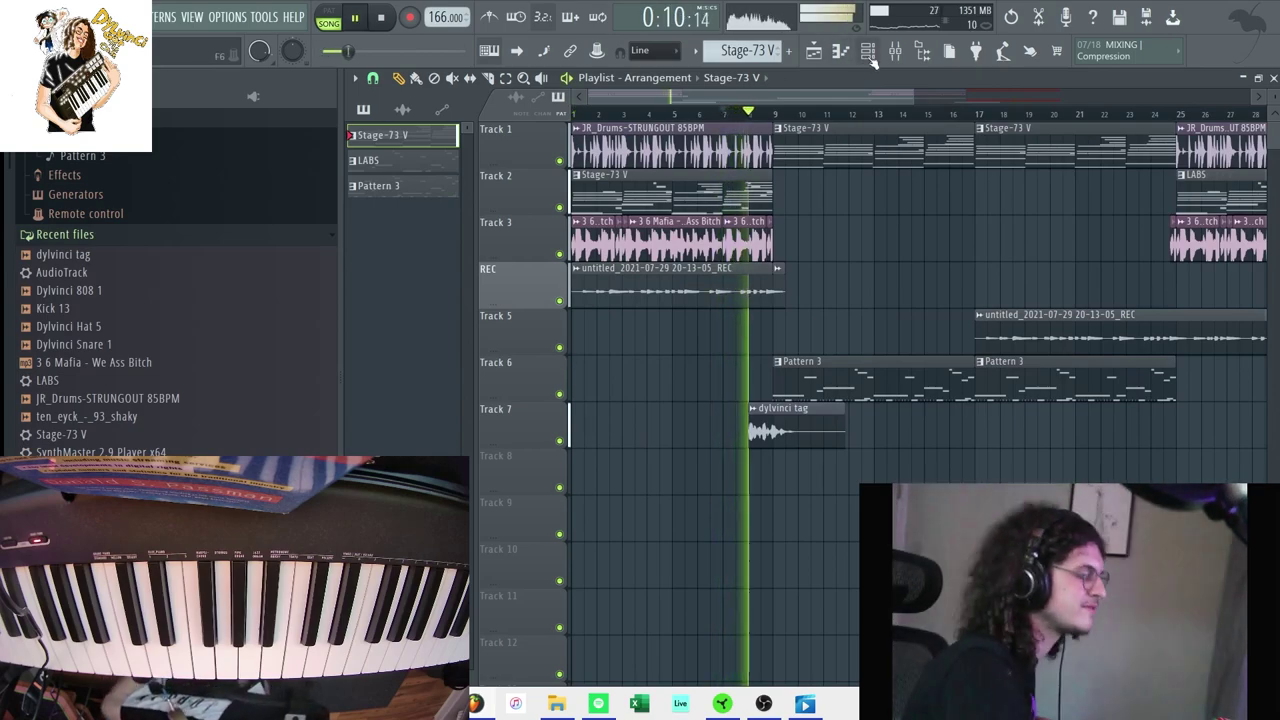
Step: Open the channel rack and set its channel filter to All
left_click(838, 50)
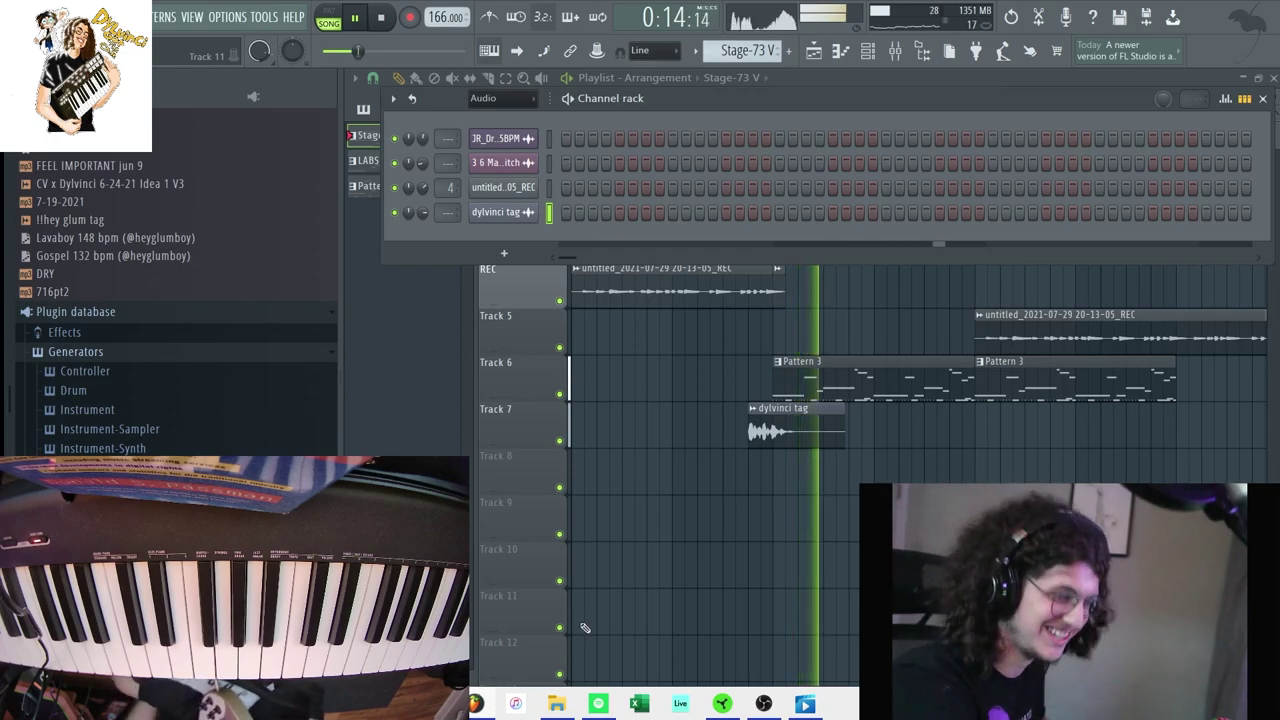
left_click(490, 98)
left_click(488, 114)
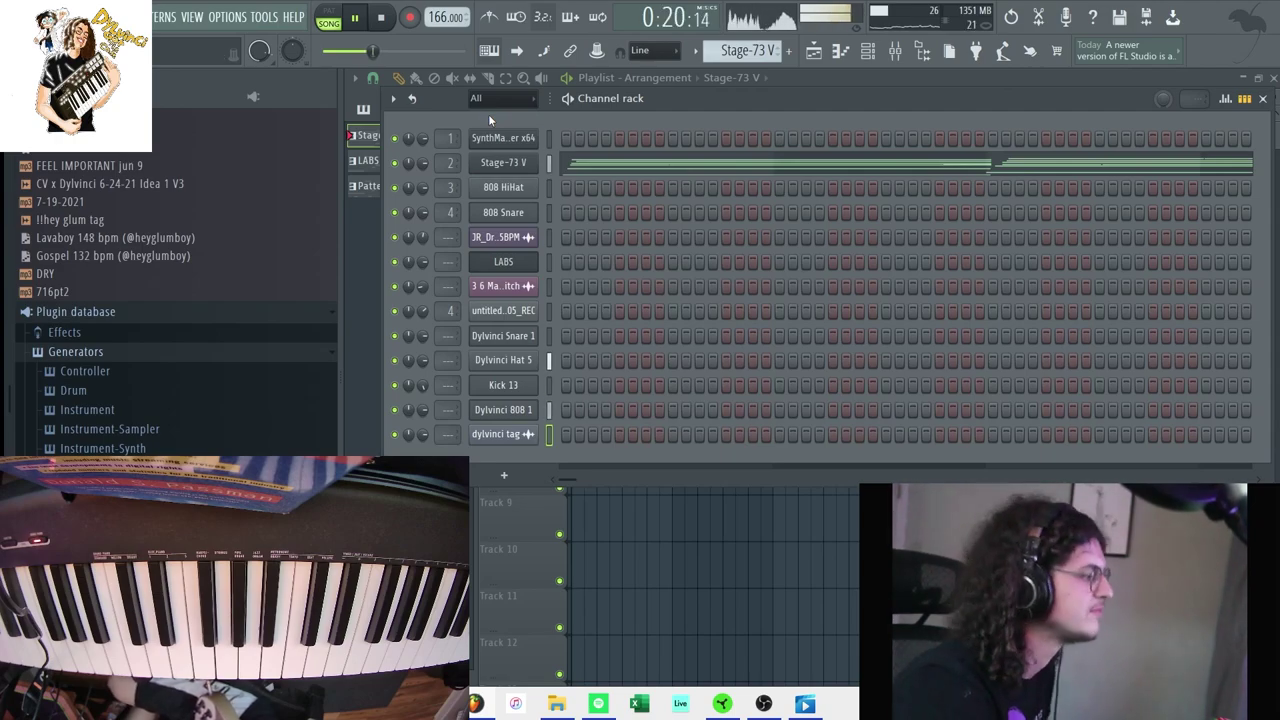
Step: Close the channel rack, playlist, LABS and sampler channel windows, keeping only Dylvinci Snare 1 open
left_click(1265, 99)
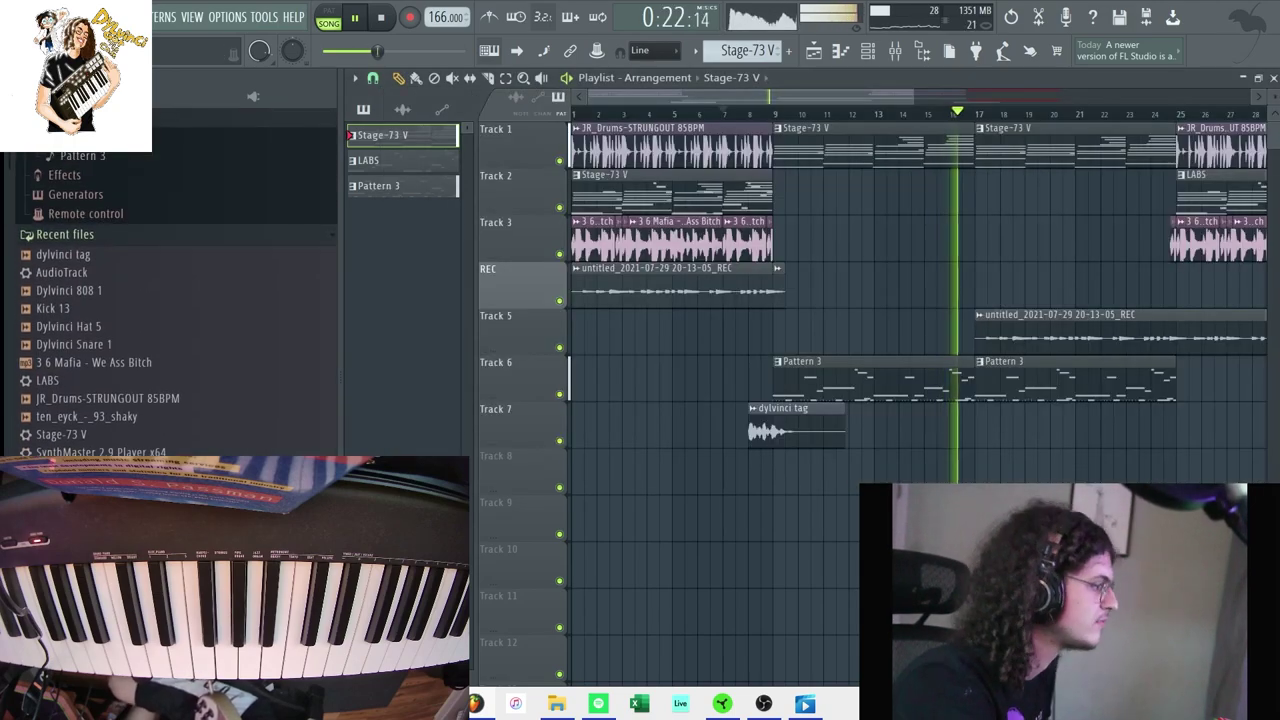
left_click(1272, 78)
left_click(1262, 99)
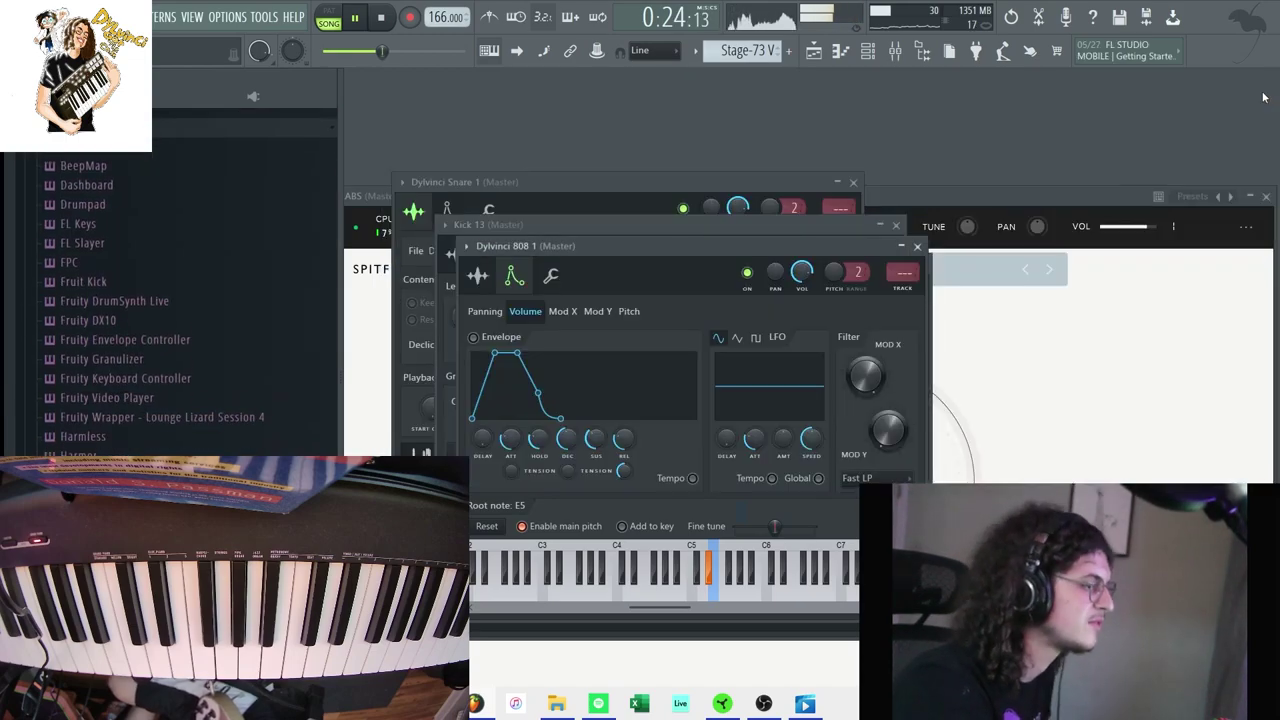
left_click(1266, 200)
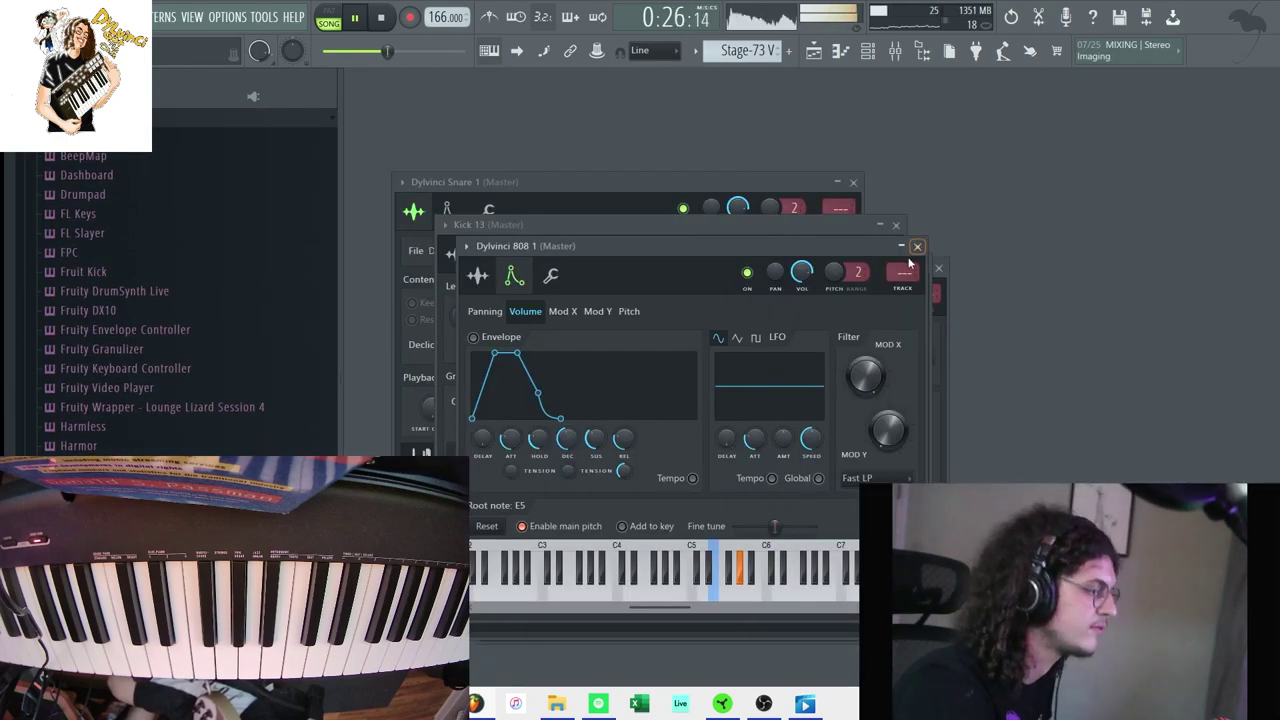
left_click(905, 226)
left_click(900, 223)
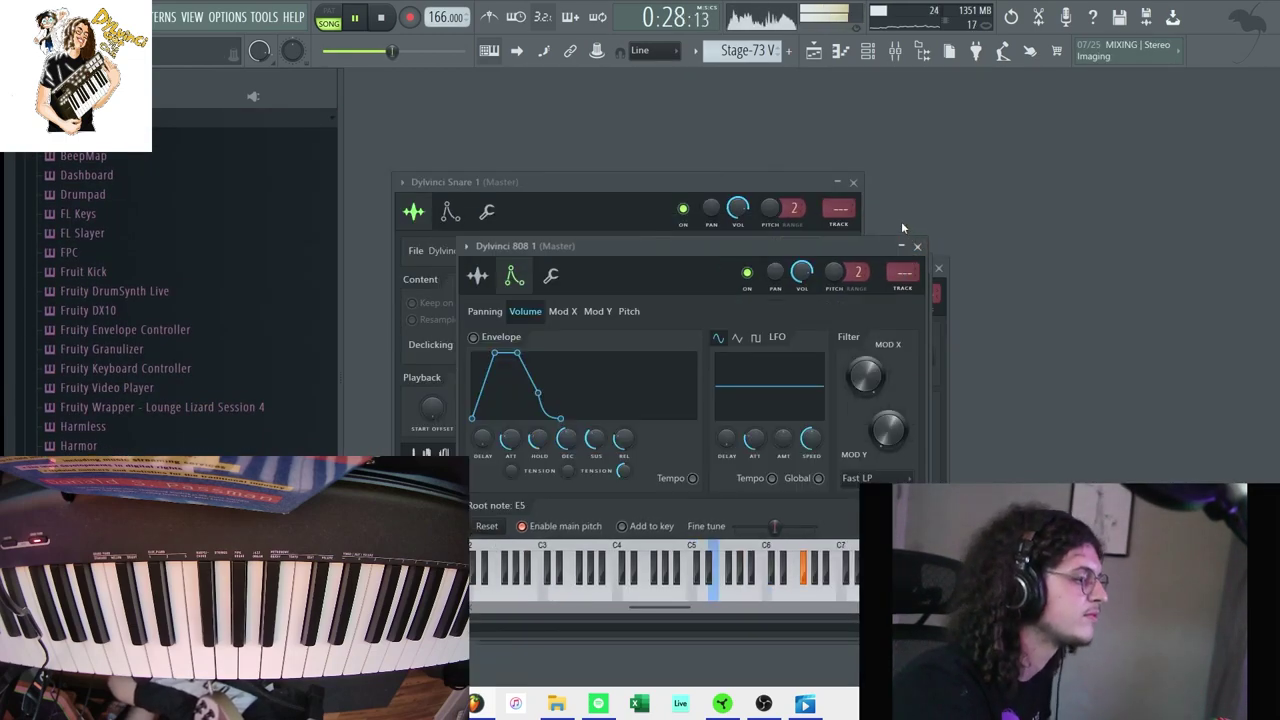
left_click(915, 245)
left_click(940, 269)
left_click(918, 268)
left_click(920, 264)
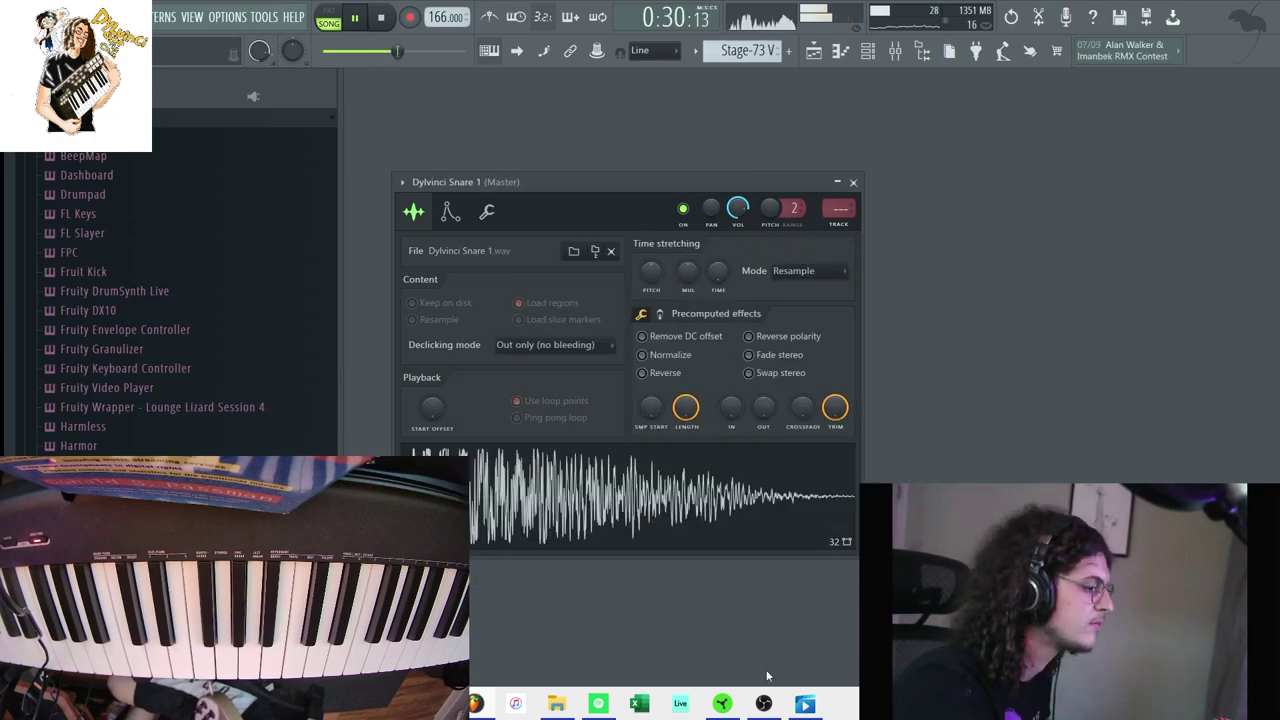
left_click(764, 704)
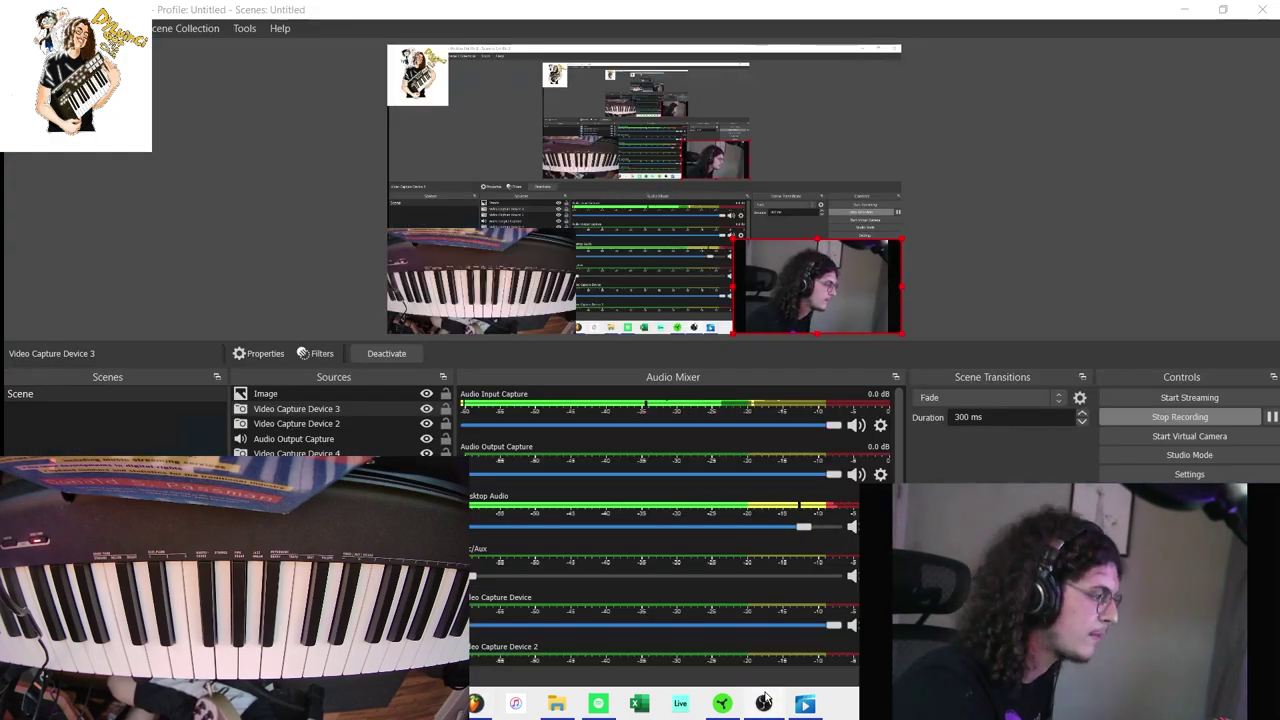
left_click(764, 704)
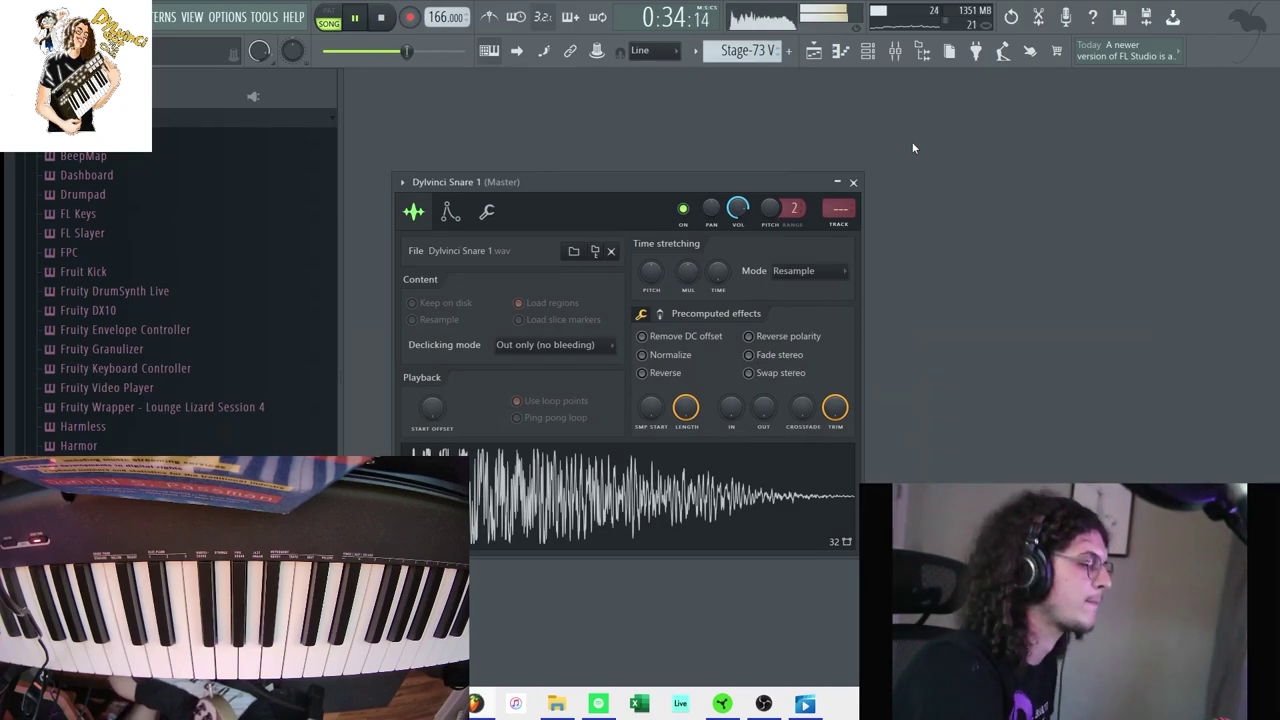